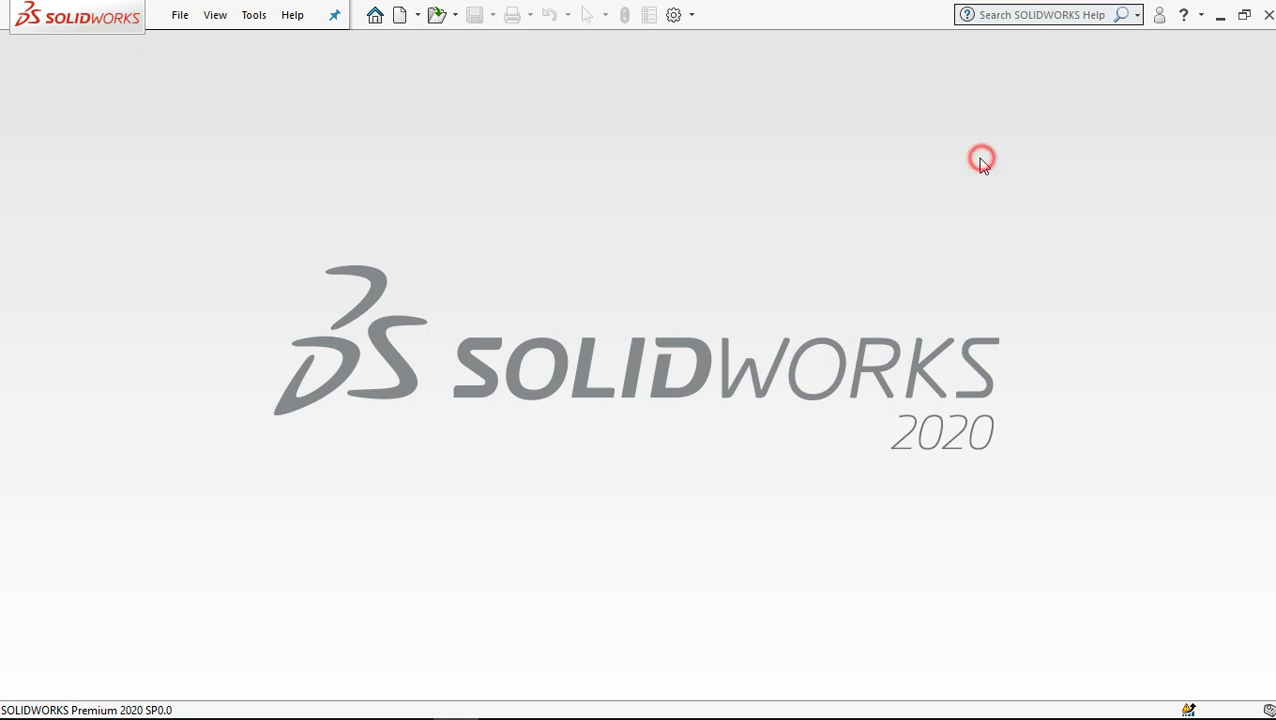
Create a new blank part document (Part10) from the New SOLIDWORKS Document dialog
left_click(417, 15)
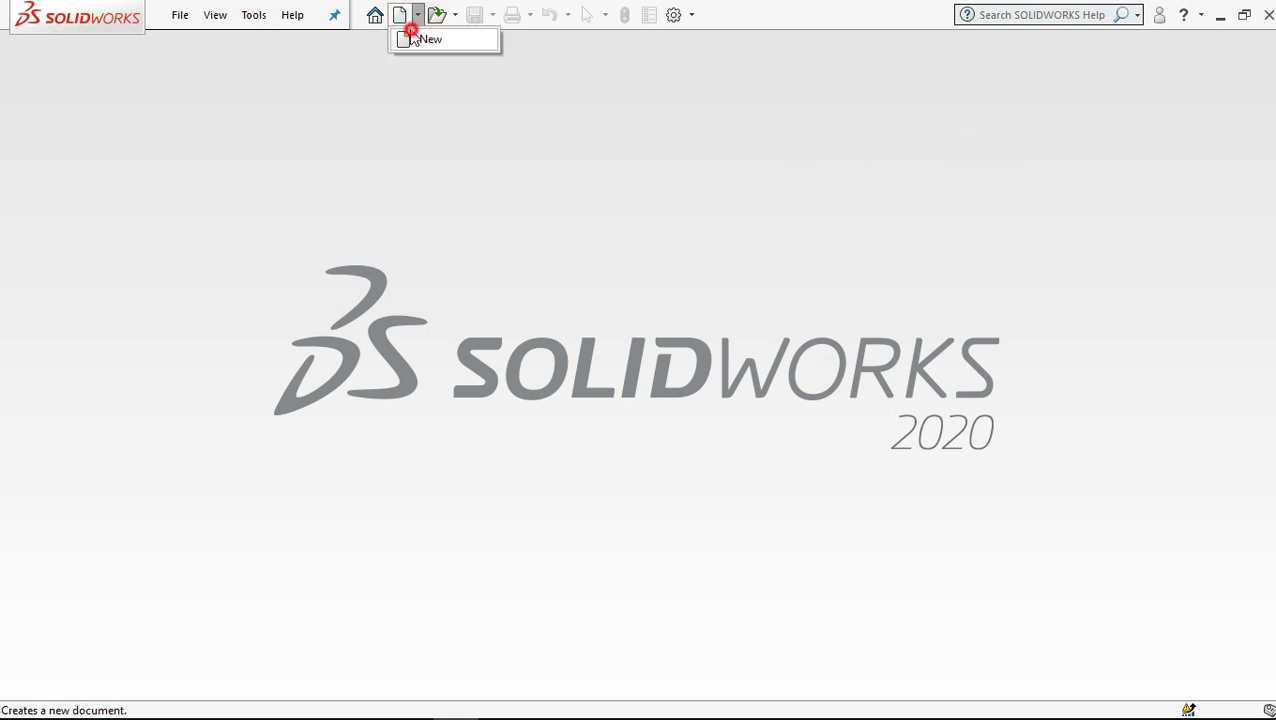
left_click(410, 38)
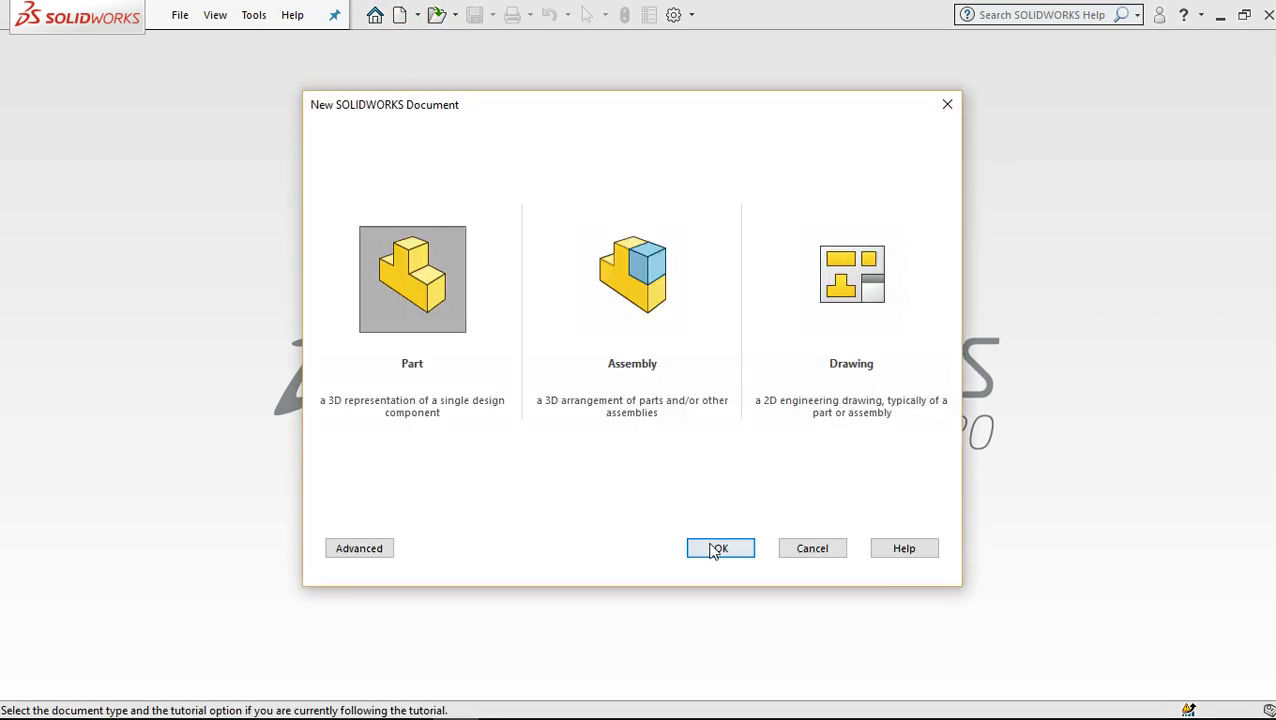
left_click(708, 546)
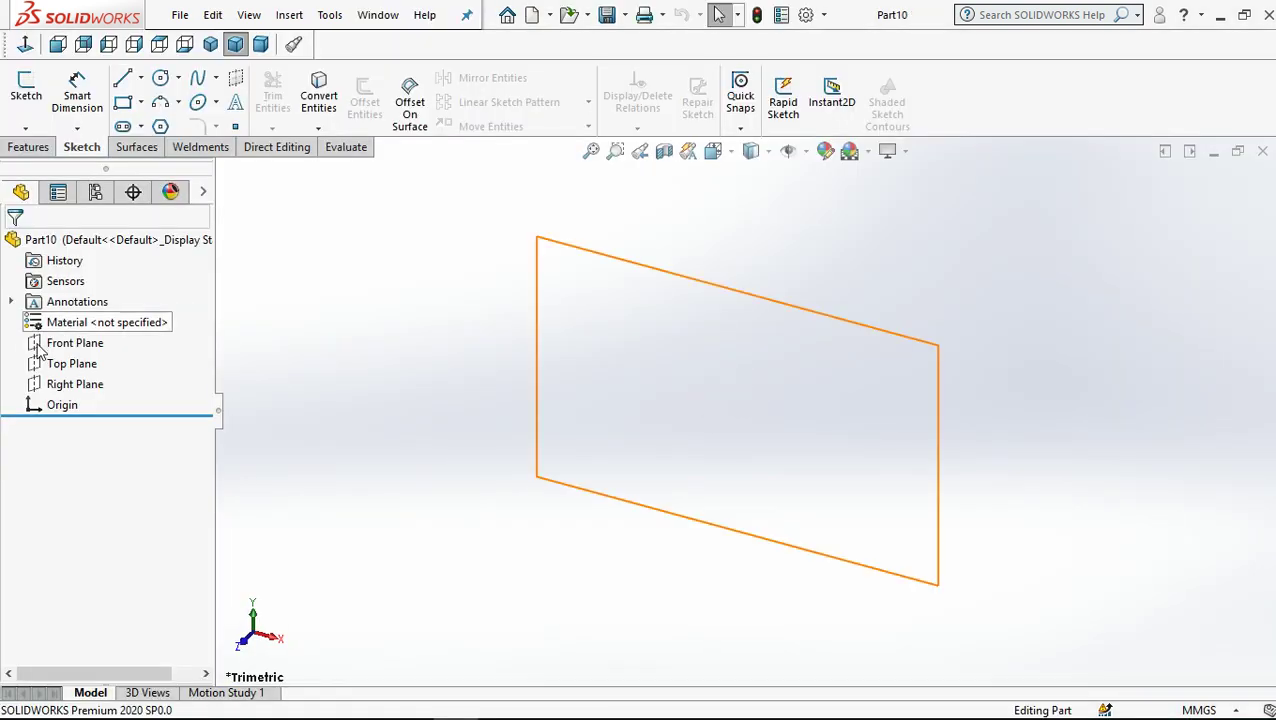
On the Front Plane, sketch a long thin corner rectangle from the origin extending up-left
left_click(56, 343)
left_click(72, 305)
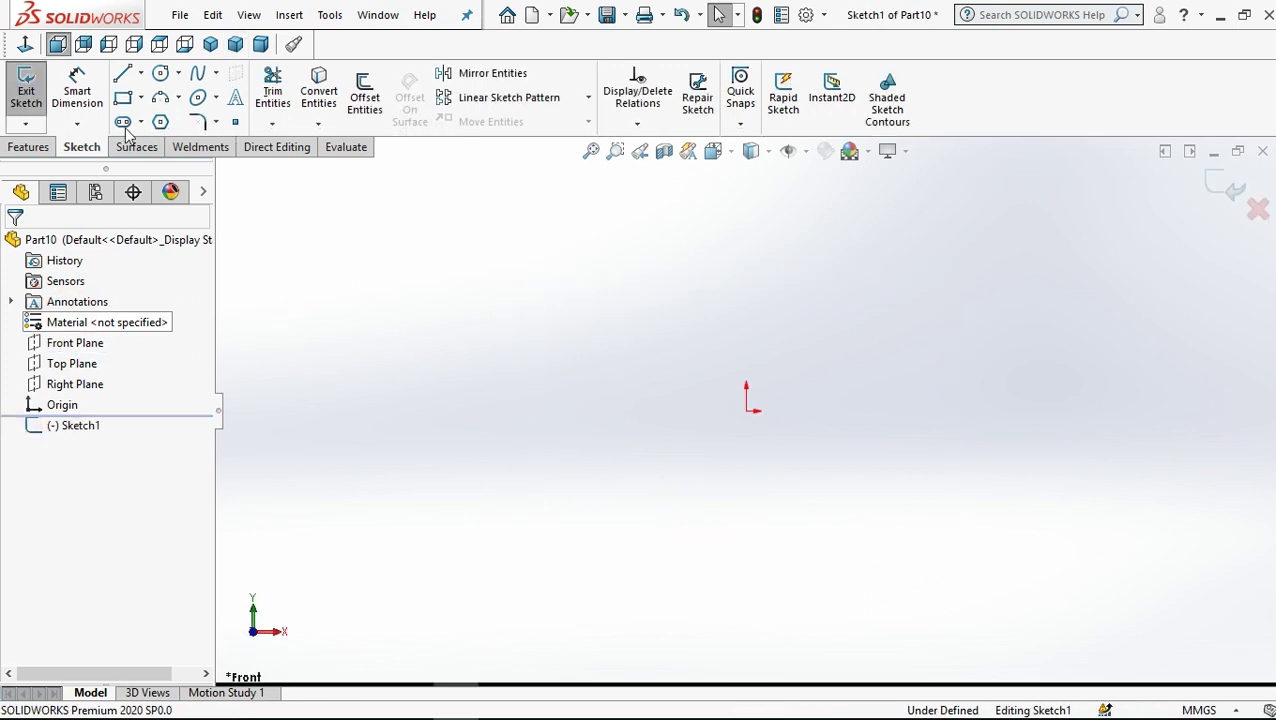
left_click(141, 98)
left_click(160, 117)
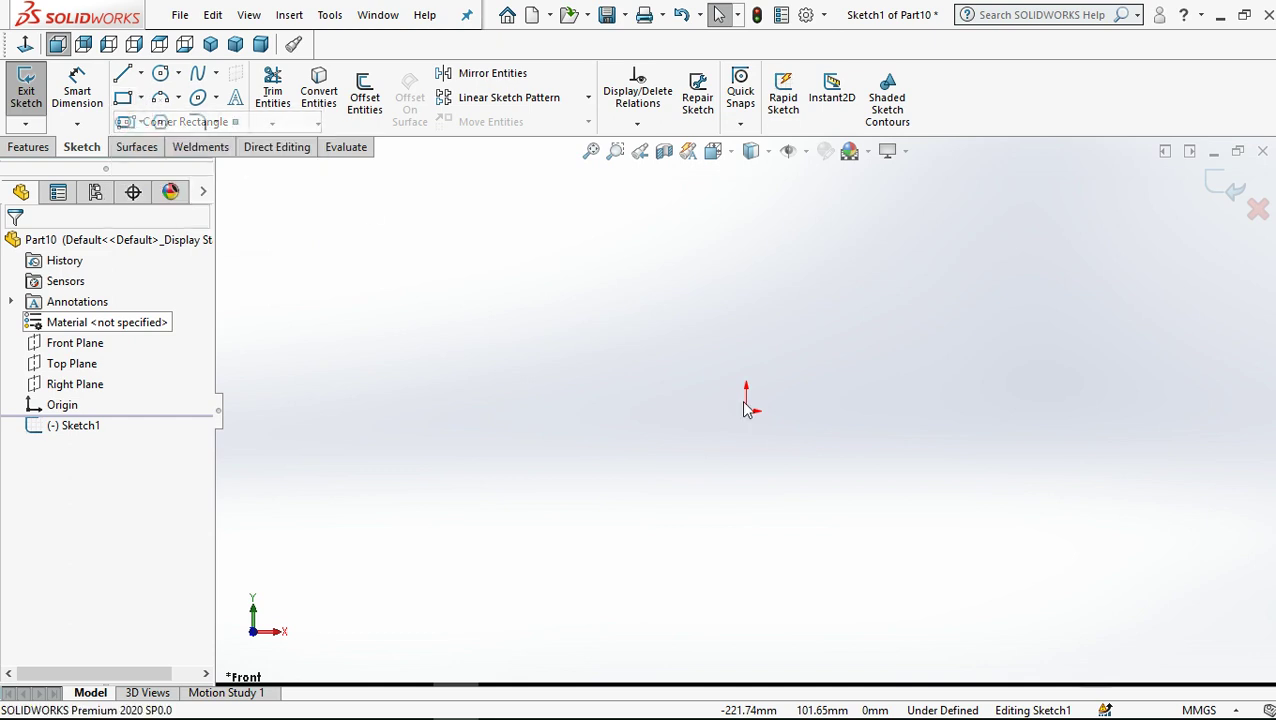
left_click(746, 411)
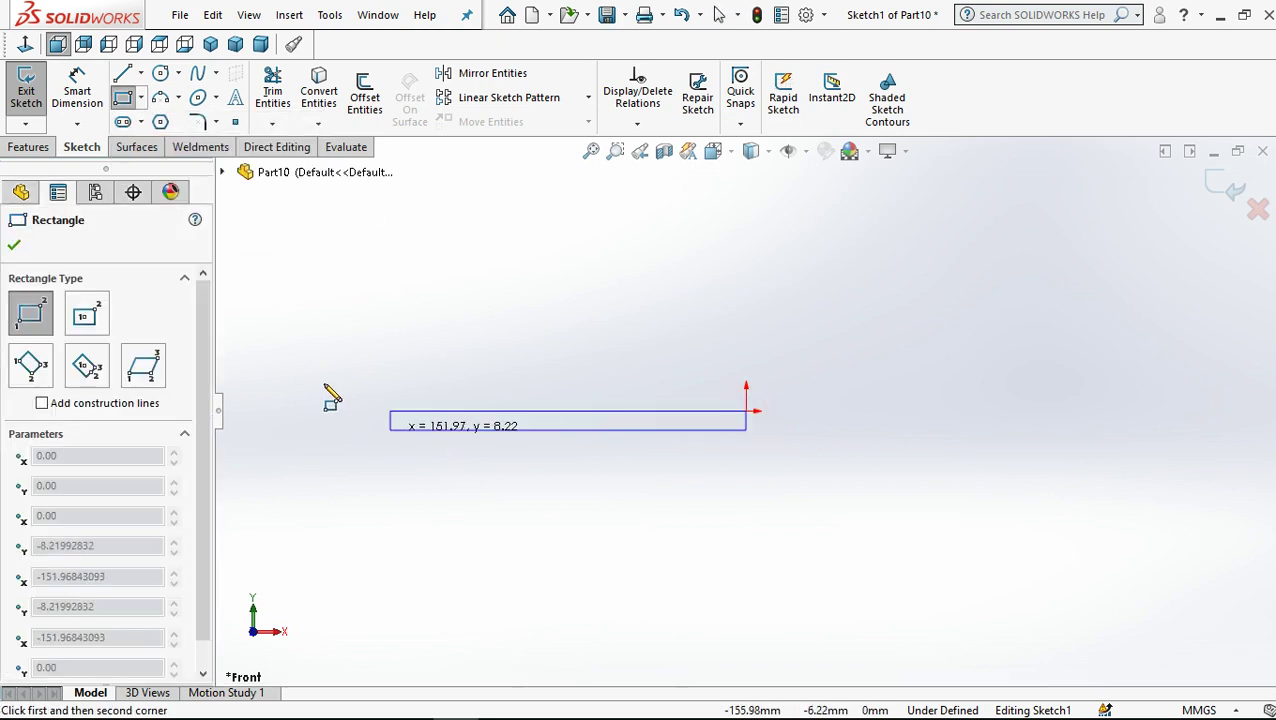
left_click(320, 376)
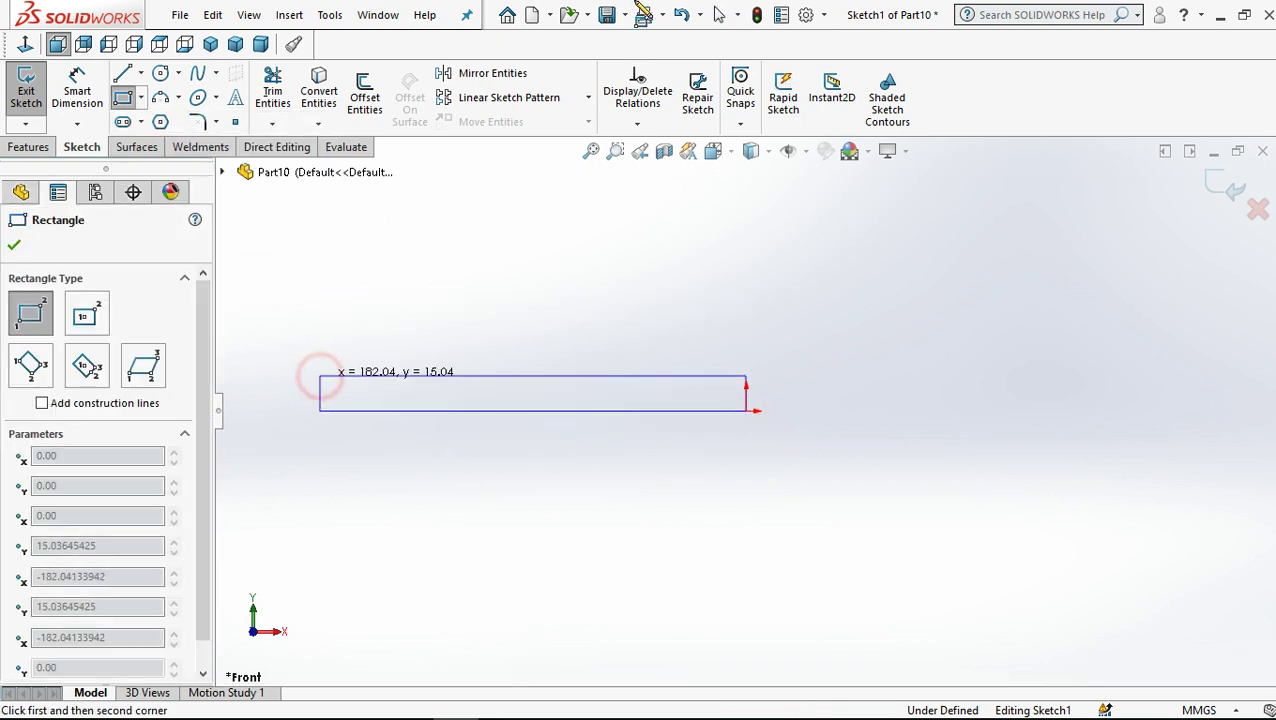
left_click(719, 14)
left_click(690, 268)
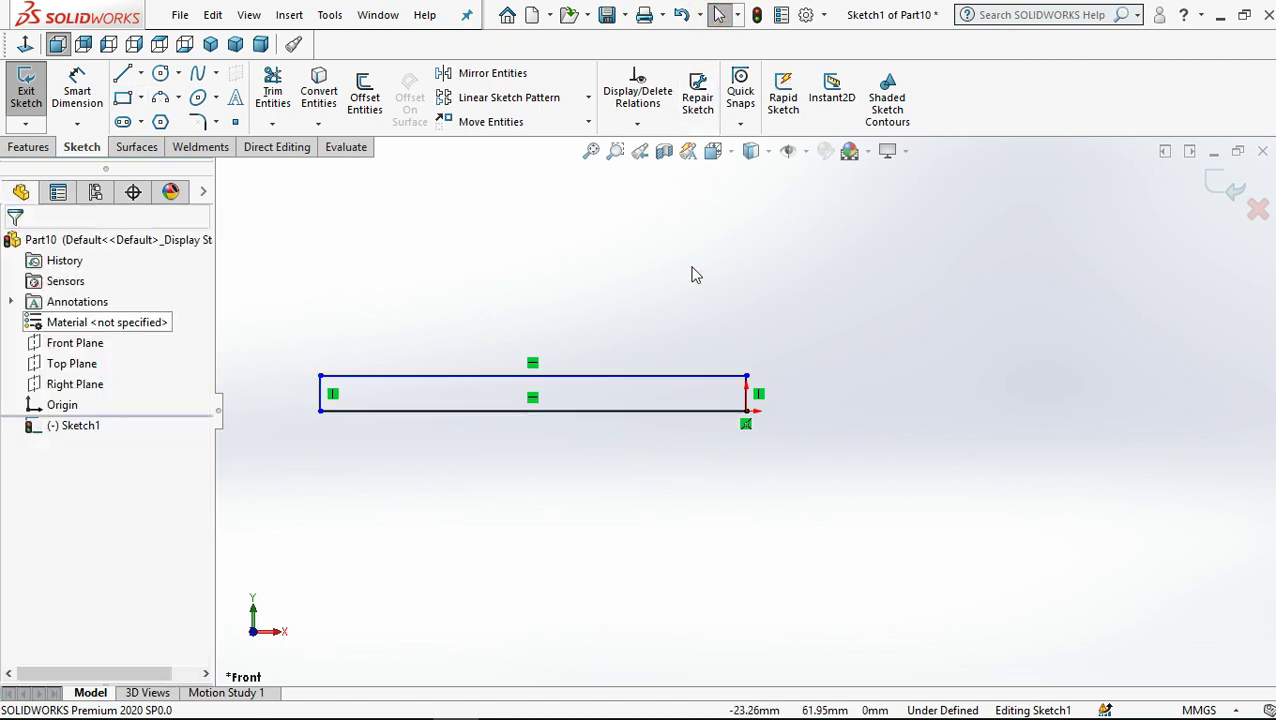
Dimension the rectangle 270 mm long on the bottom edge and 20 mm tall on the right side
left_click(416, 552)
left_click(78, 78)
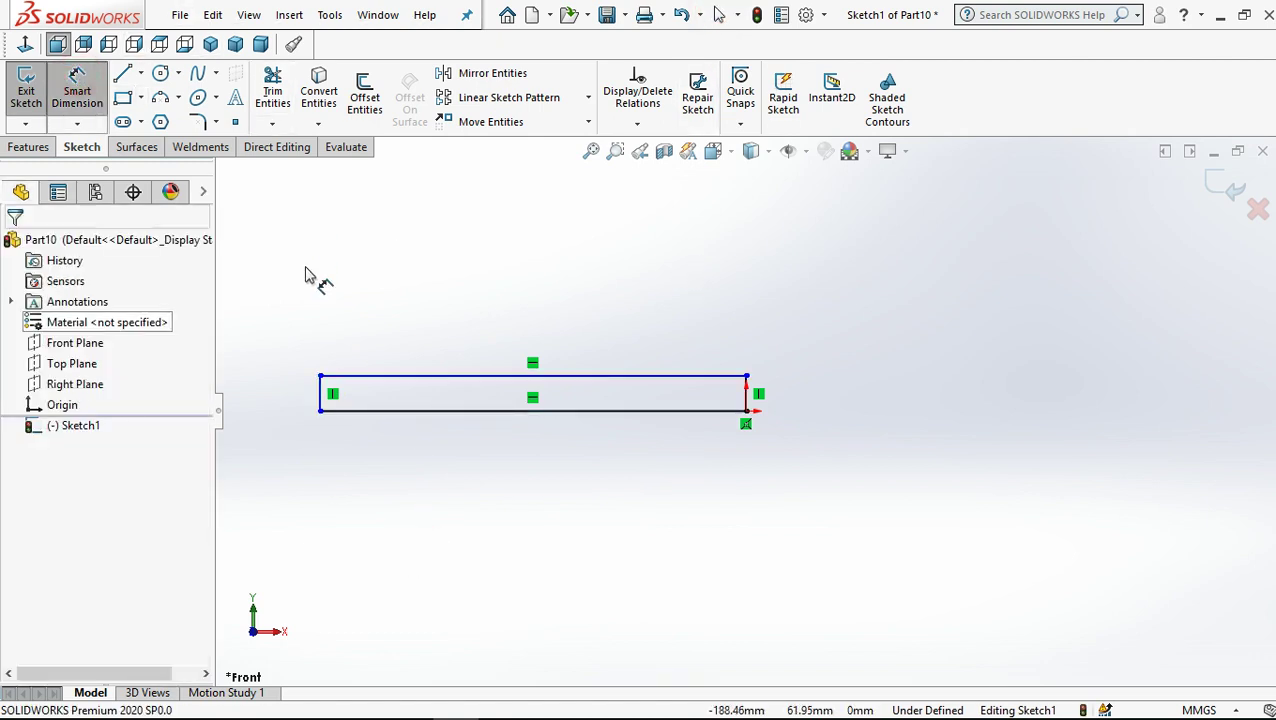
left_click(387, 410)
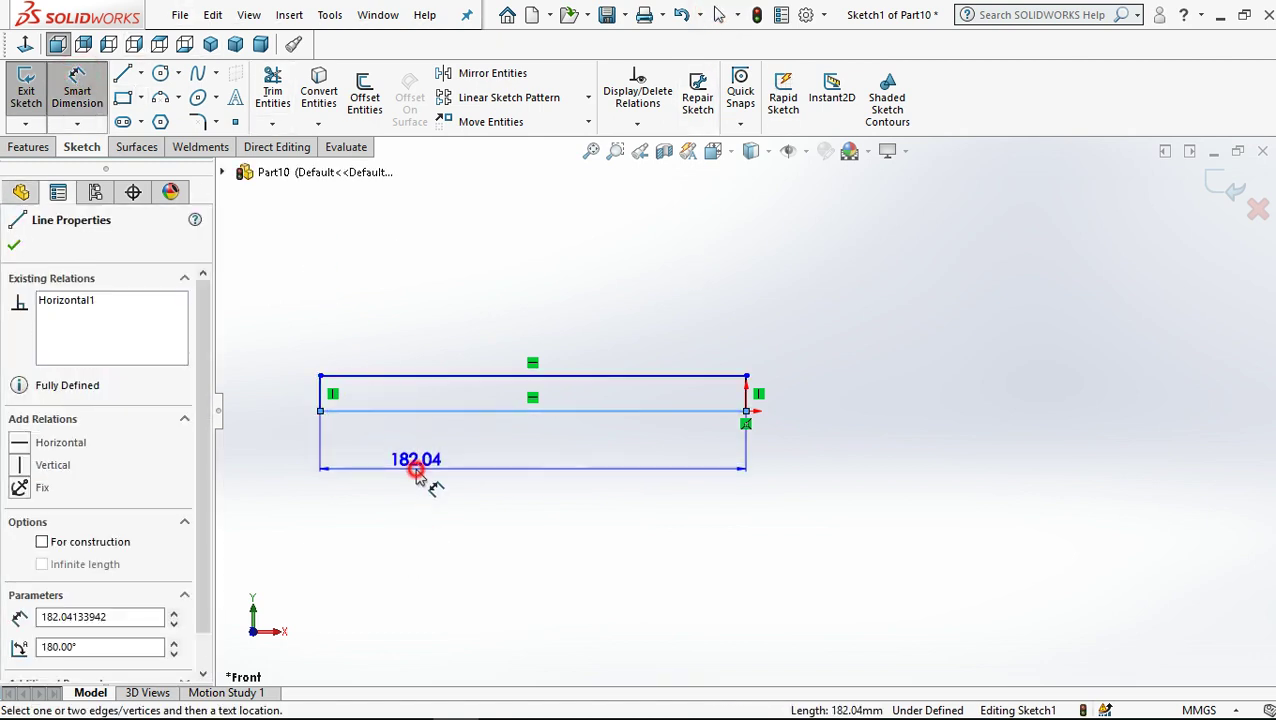
left_click(420, 475)
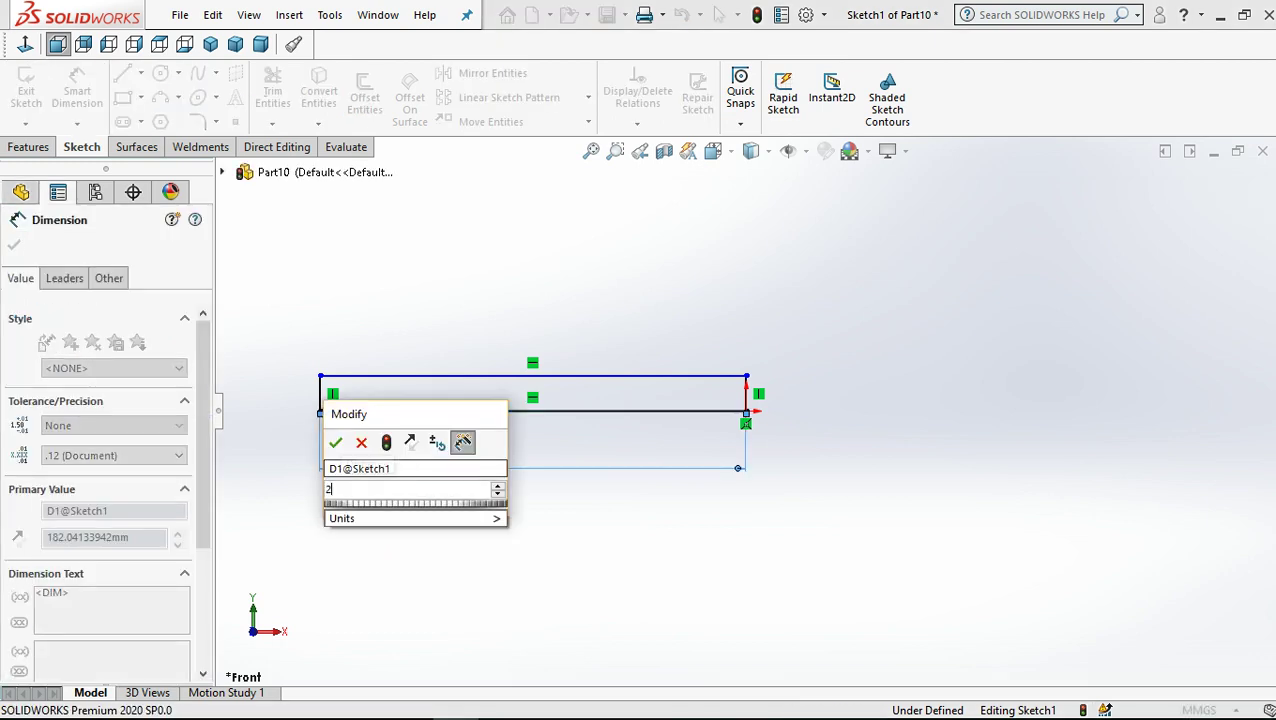
type("270")
key("Return")
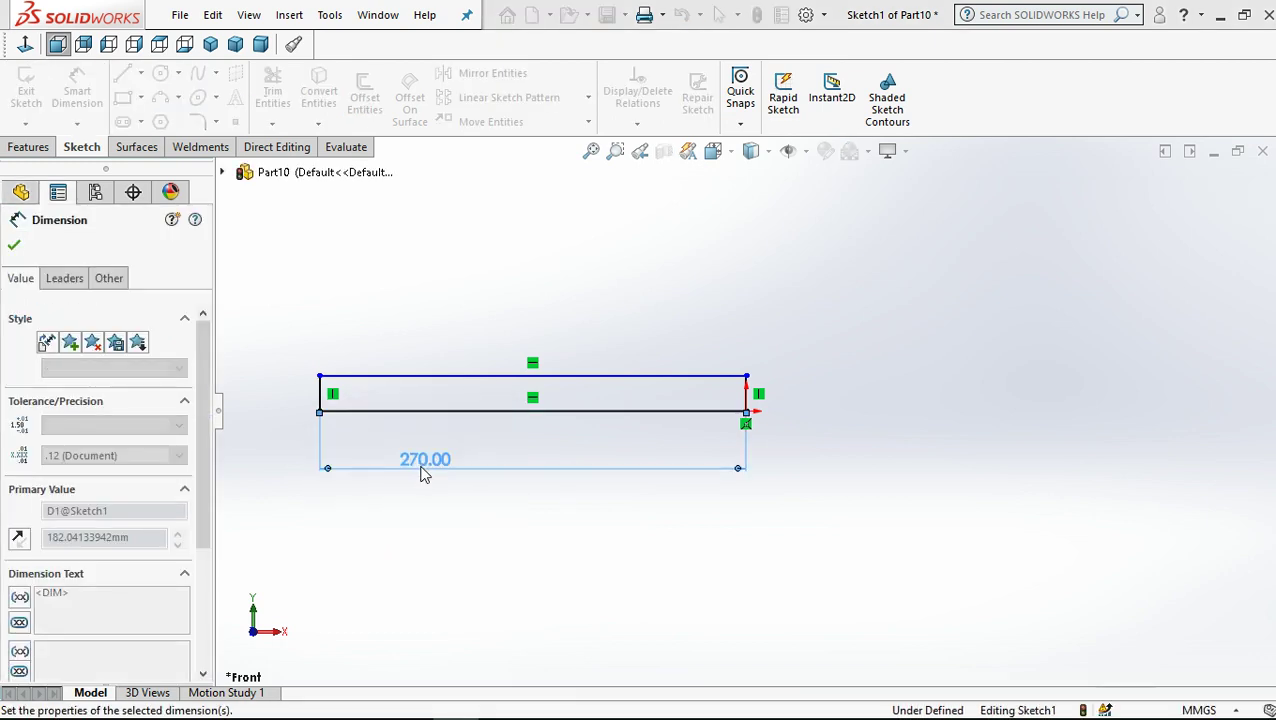
left_click(830, 360)
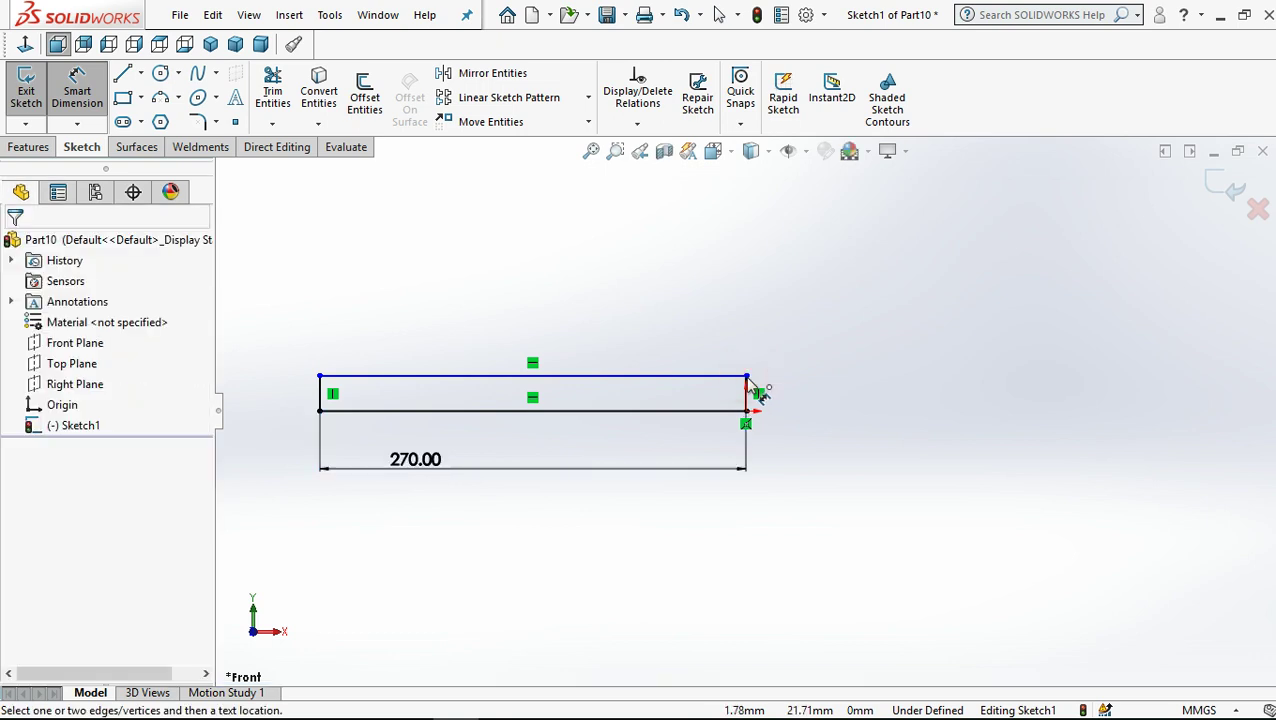
left_click(749, 378)
left_click(746, 411)
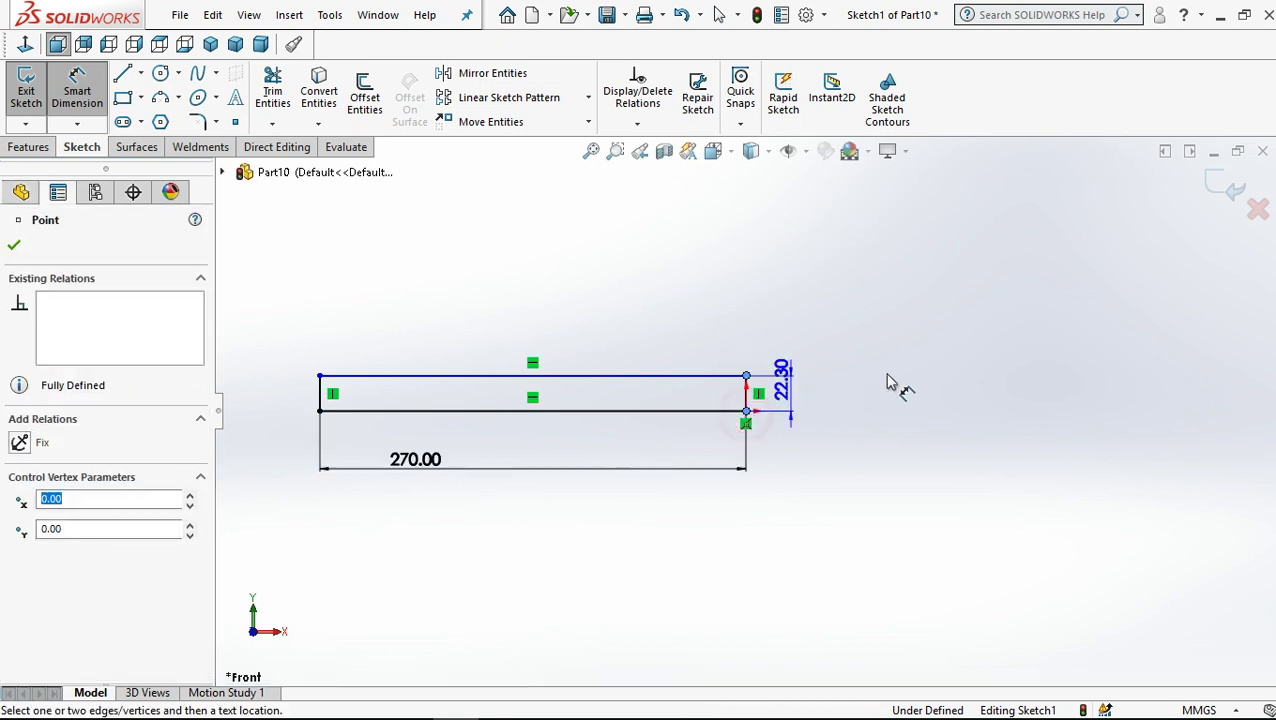
left_click(900, 385)
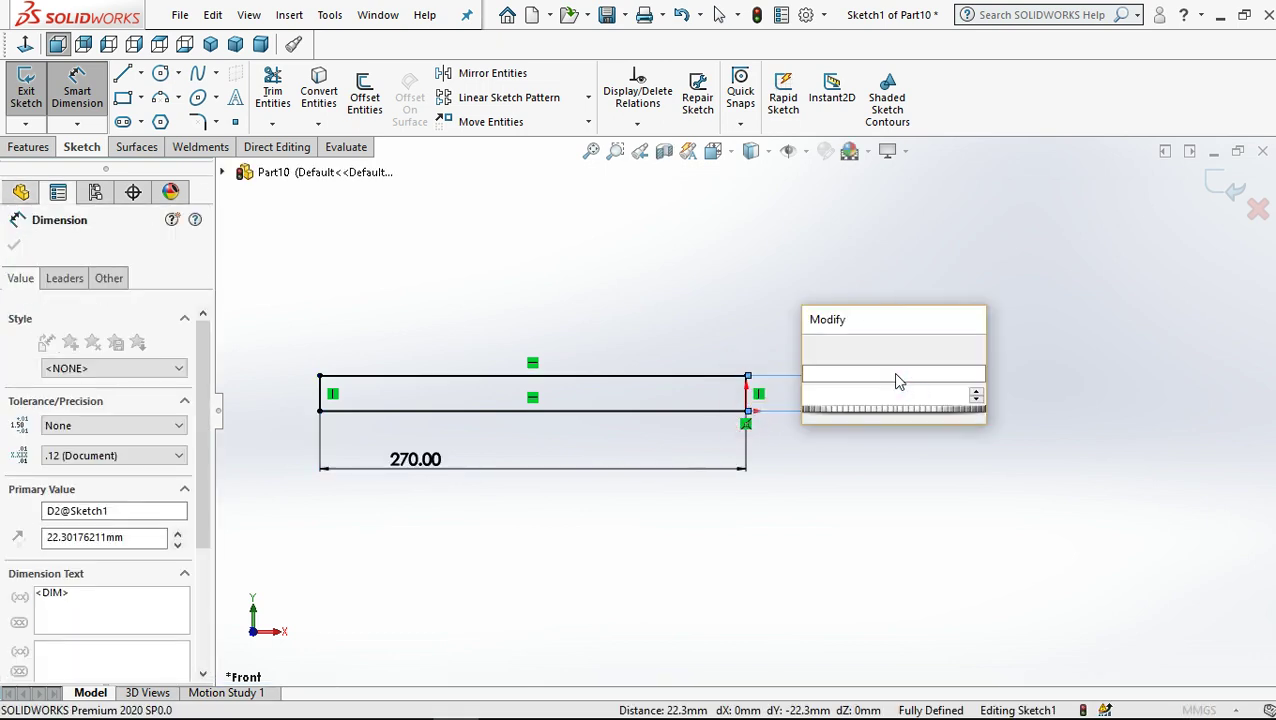
type("2")
key("Return")
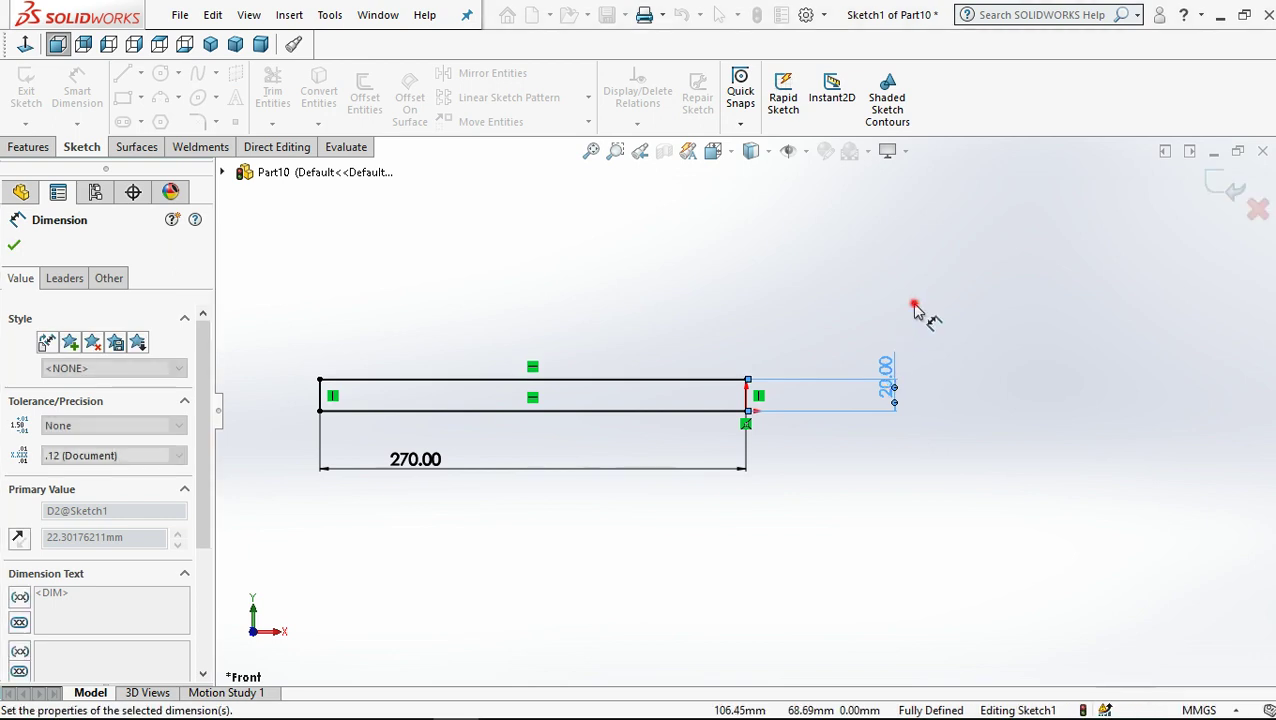
left_click(717, 14)
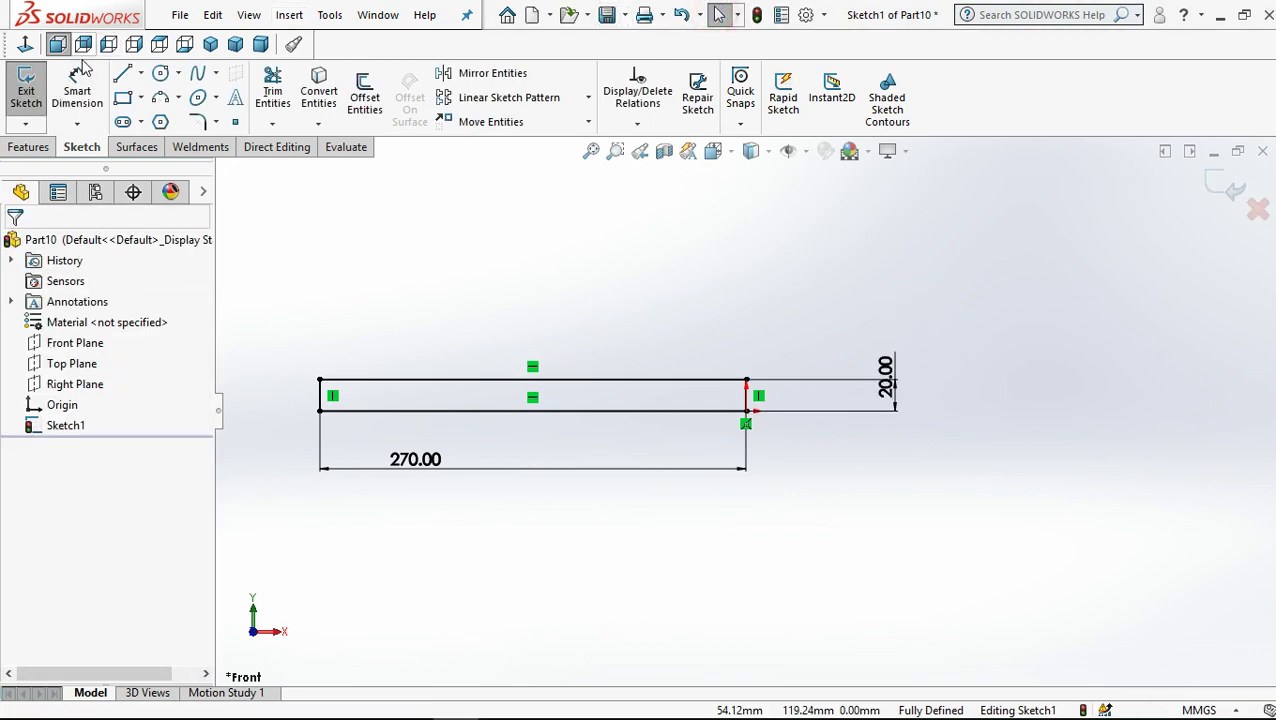
Draw a vertical line down from the bar's bottom edge and a diagonal line back up to it
key("l")
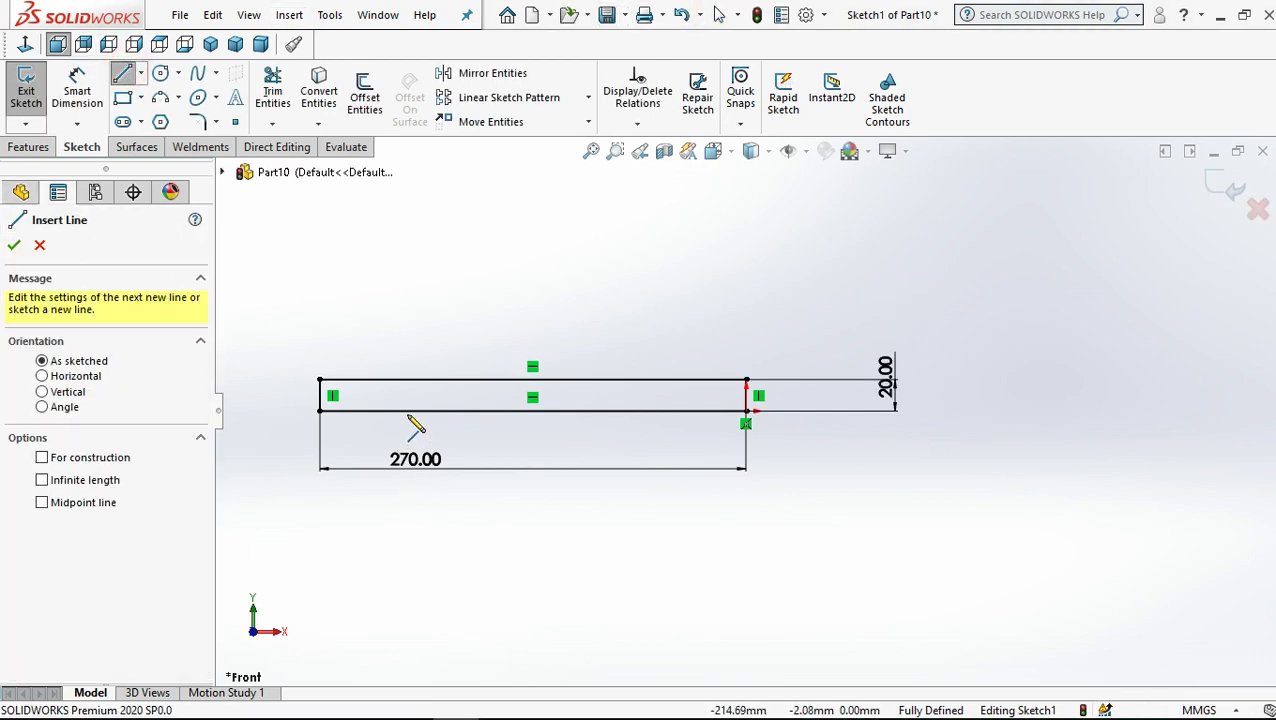
left_click(408, 410)
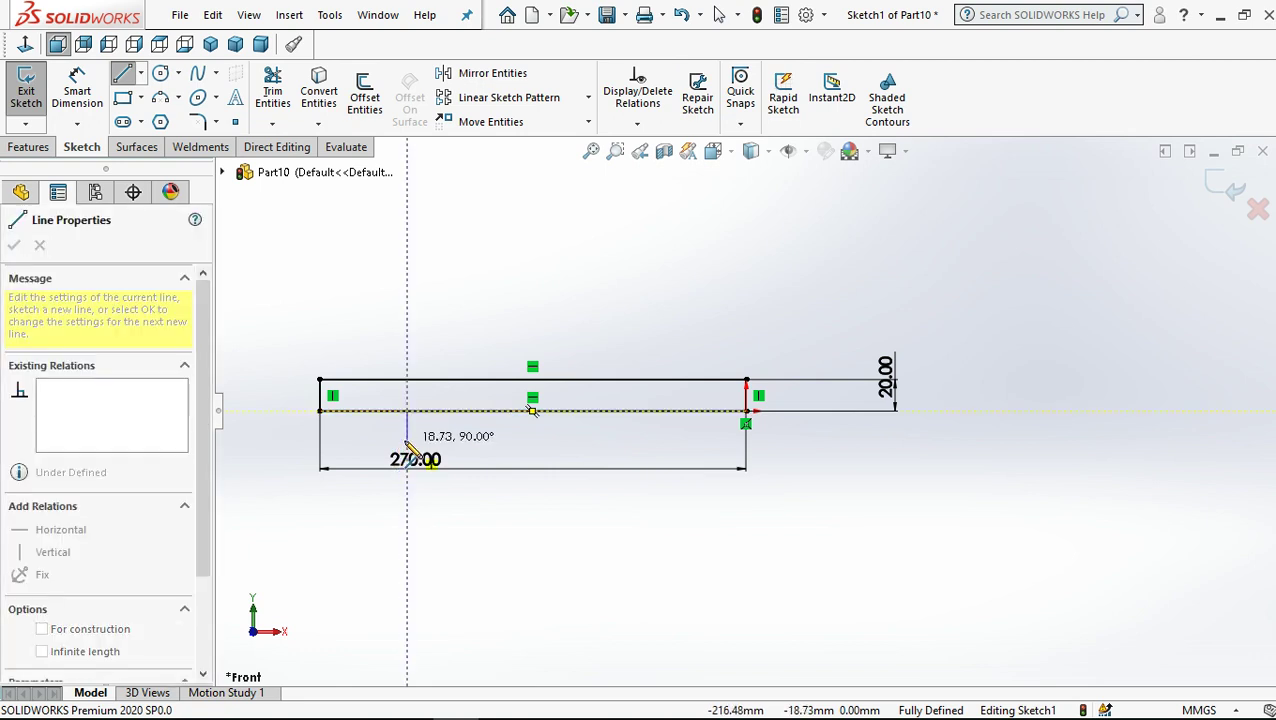
left_click(407, 440)
left_click(446, 411)
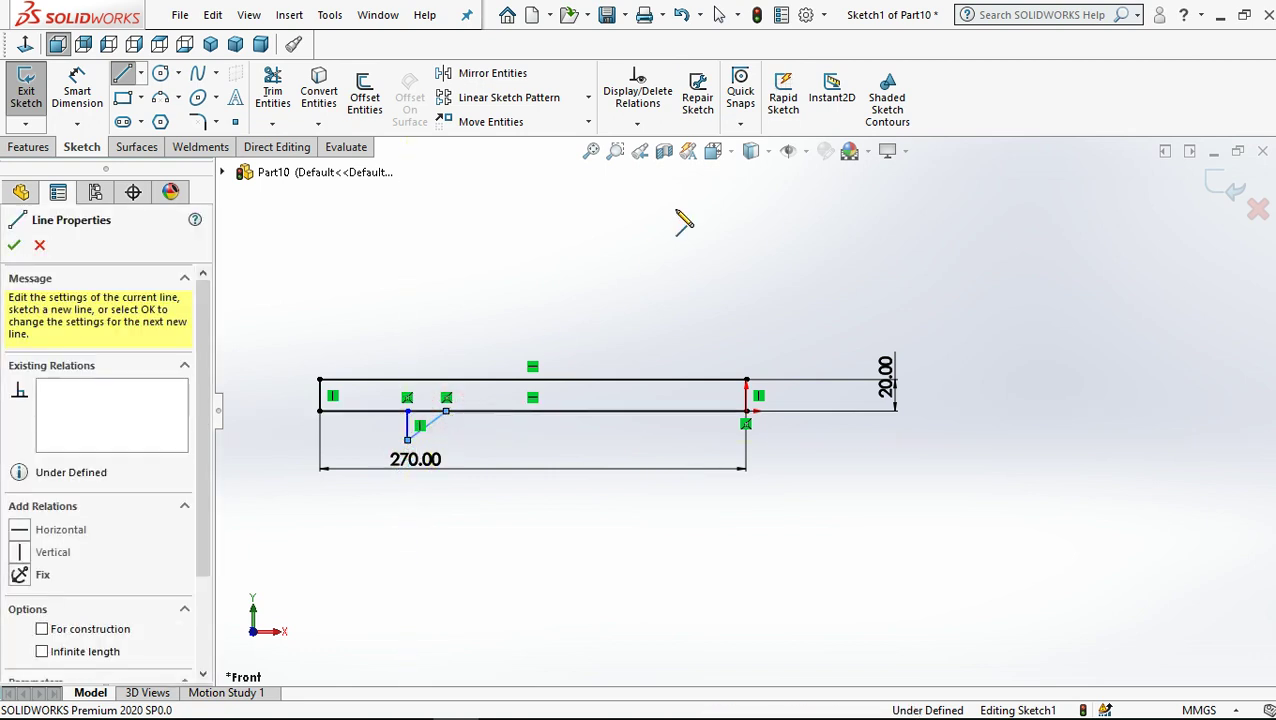
left_click(720, 13)
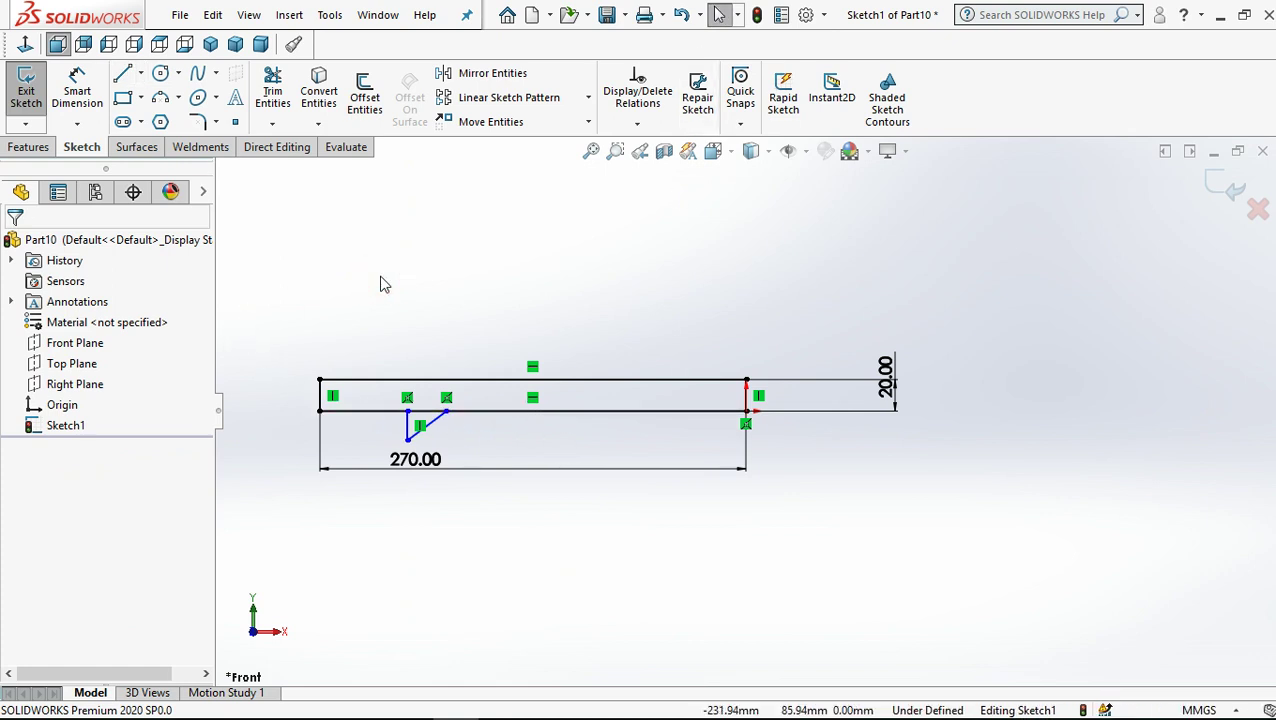
Dimension the notch's vertical line 70 mm from the bar's left end
left_click(77, 90)
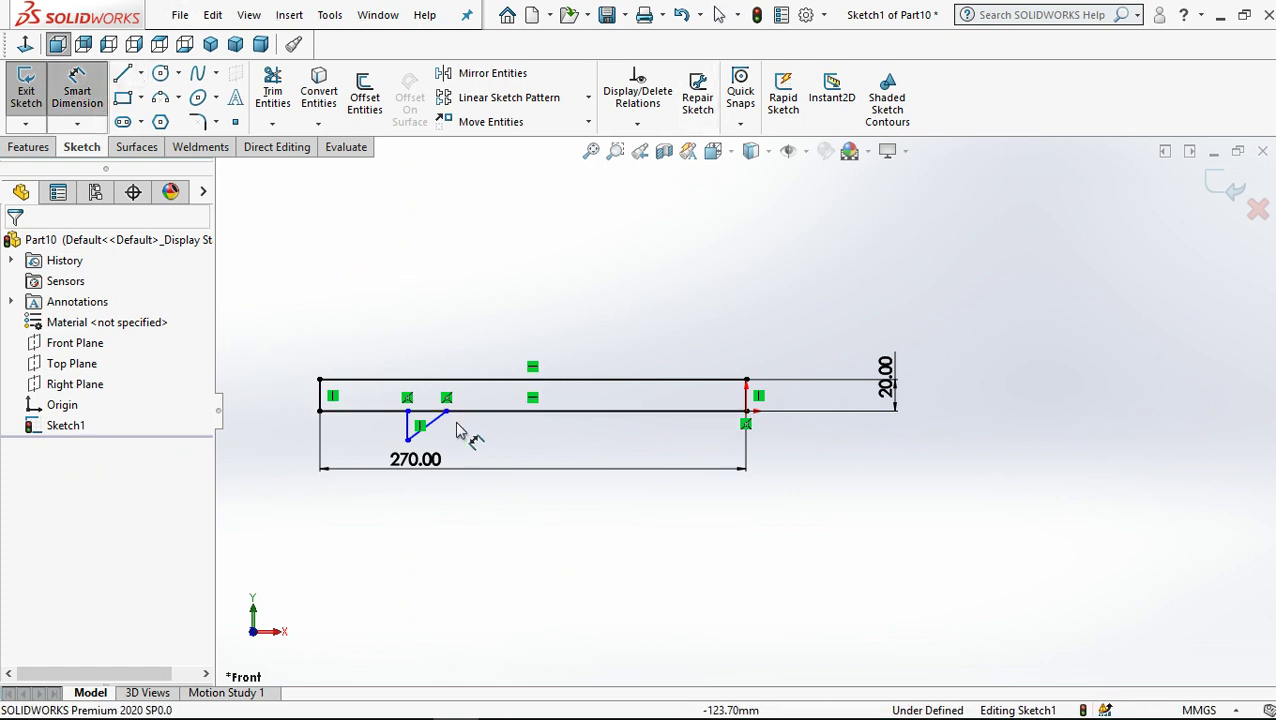
scroll(390, 422, "down", 2)
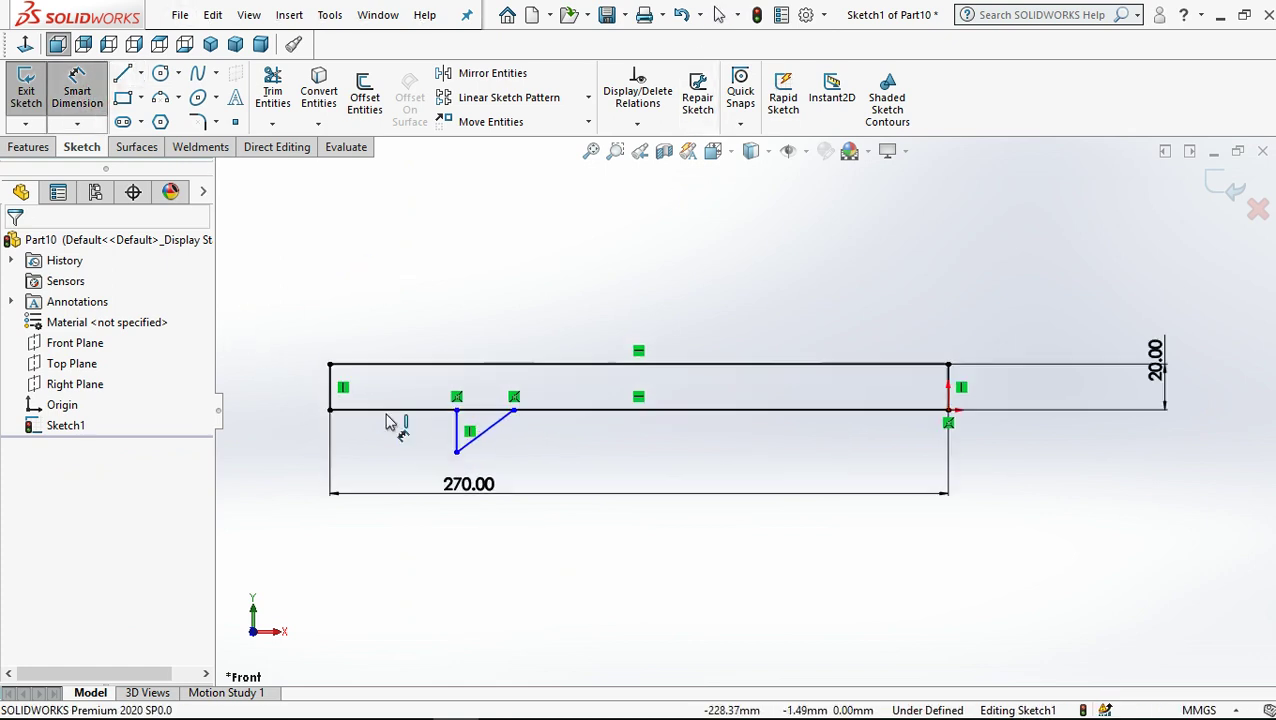
left_click(334, 397)
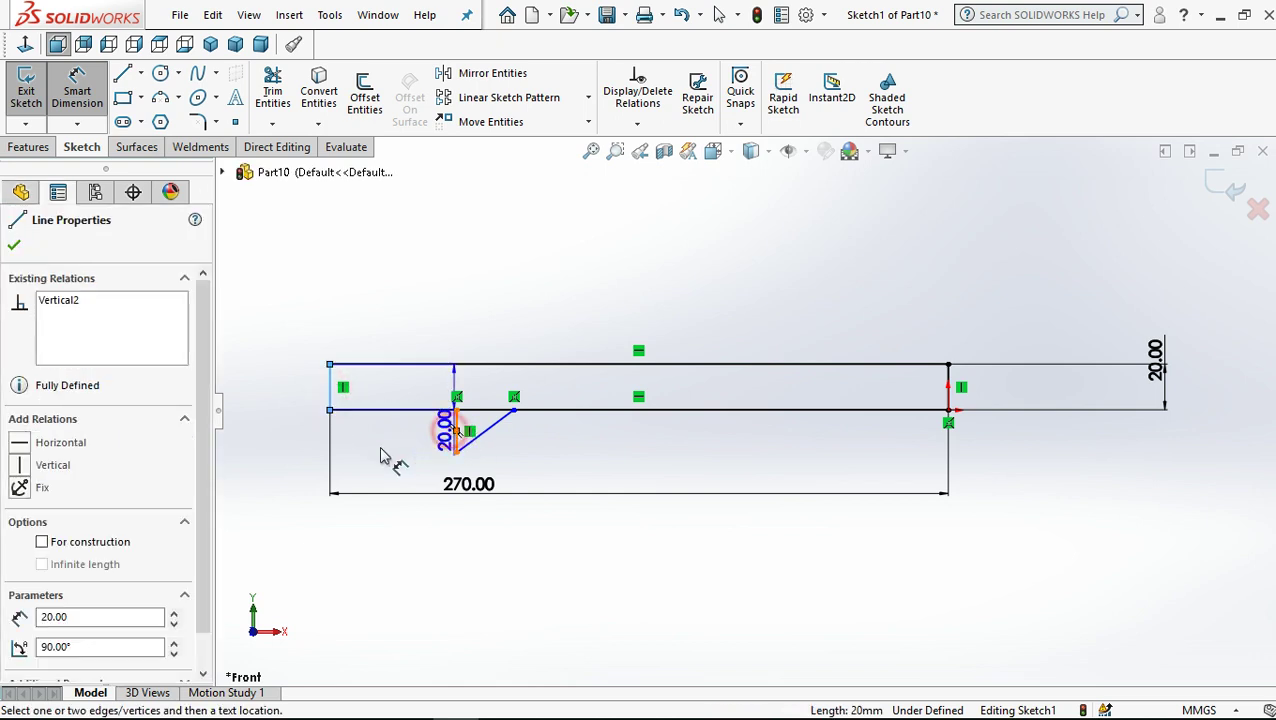
left_click(456, 440)
left_click(378, 458)
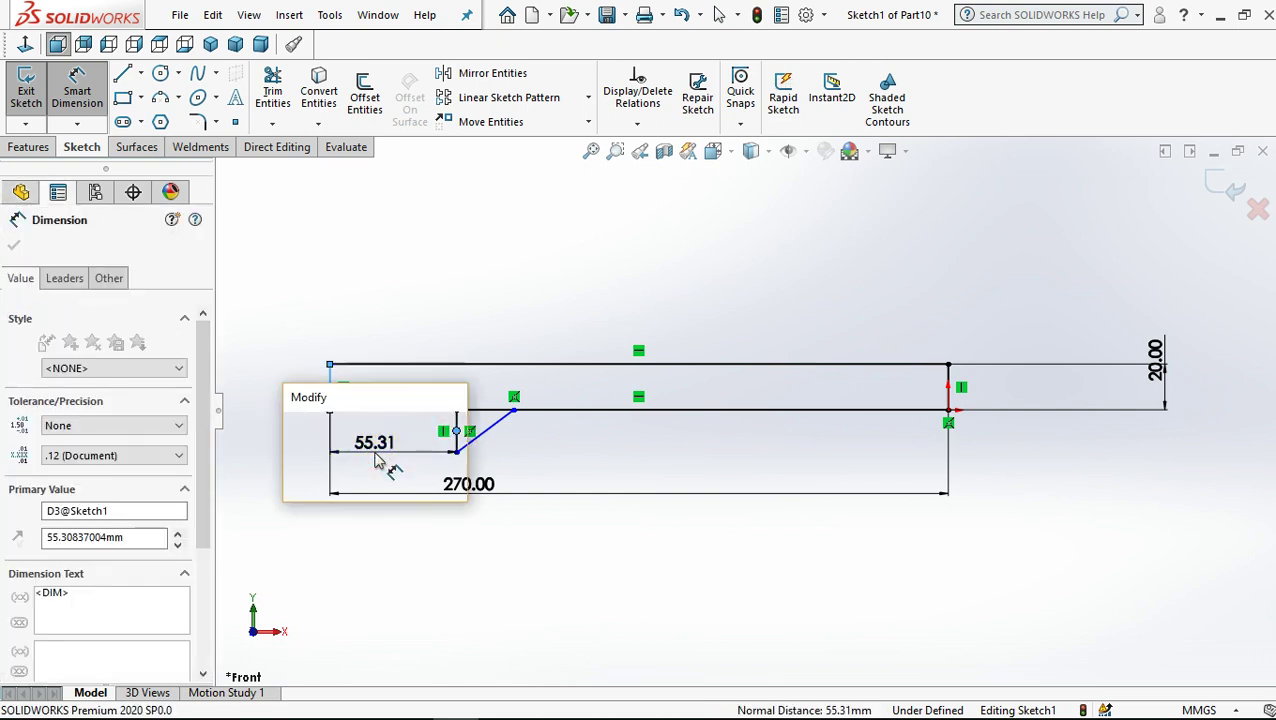
type("70")
key("Return")
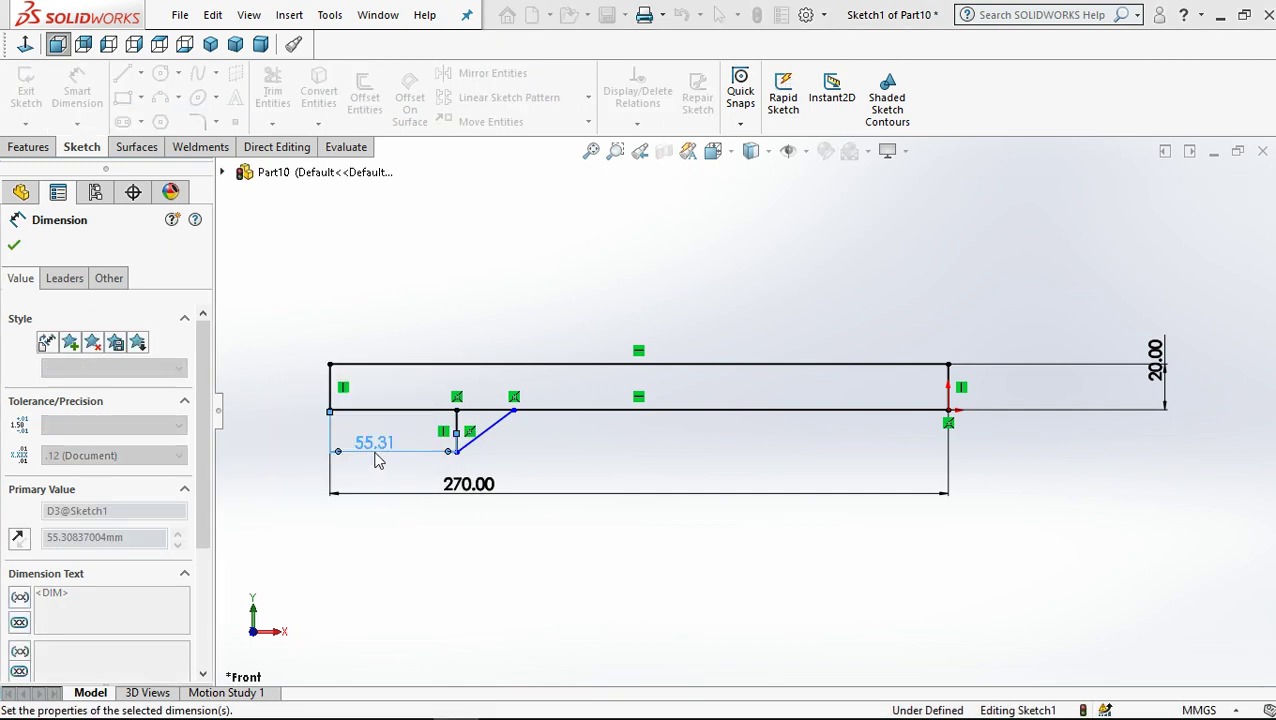
left_click(408, 330)
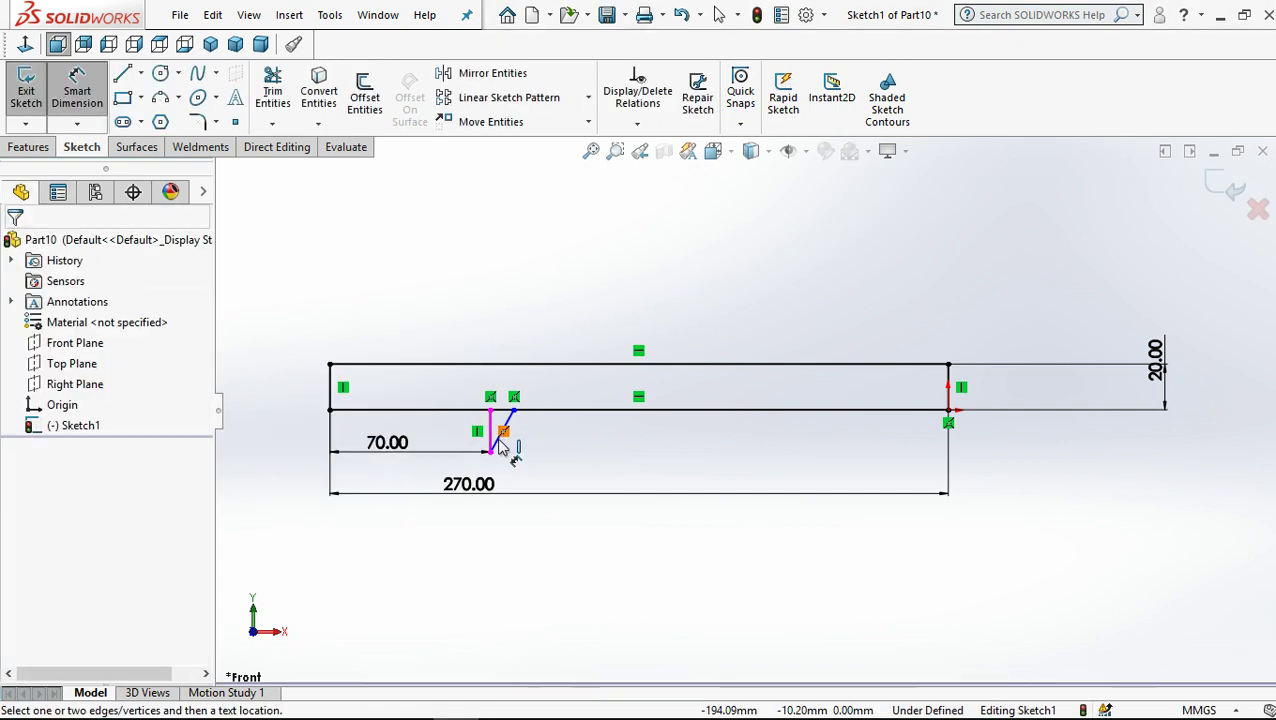
Dimension the notch 20 mm deep and its opening 20 mm wide, fully defining the sketch
left_click(486, 453)
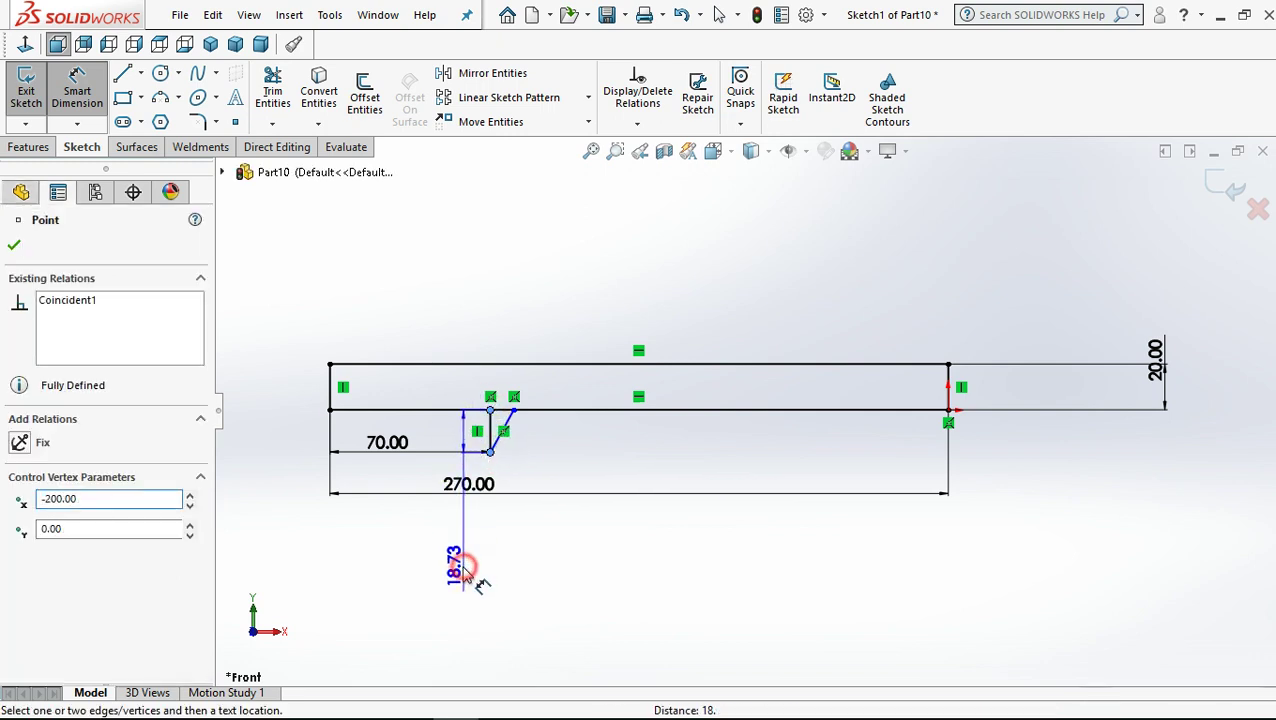
left_click(464, 570)
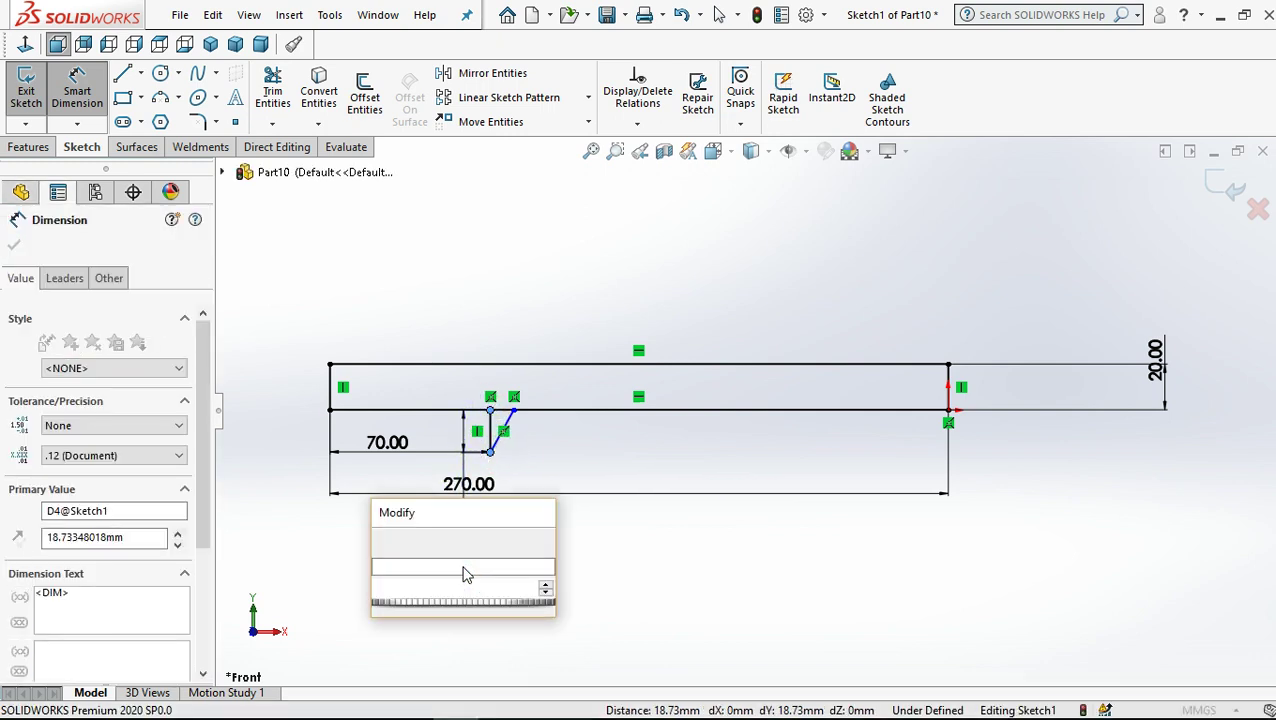
key("Return")
left_click(563, 539)
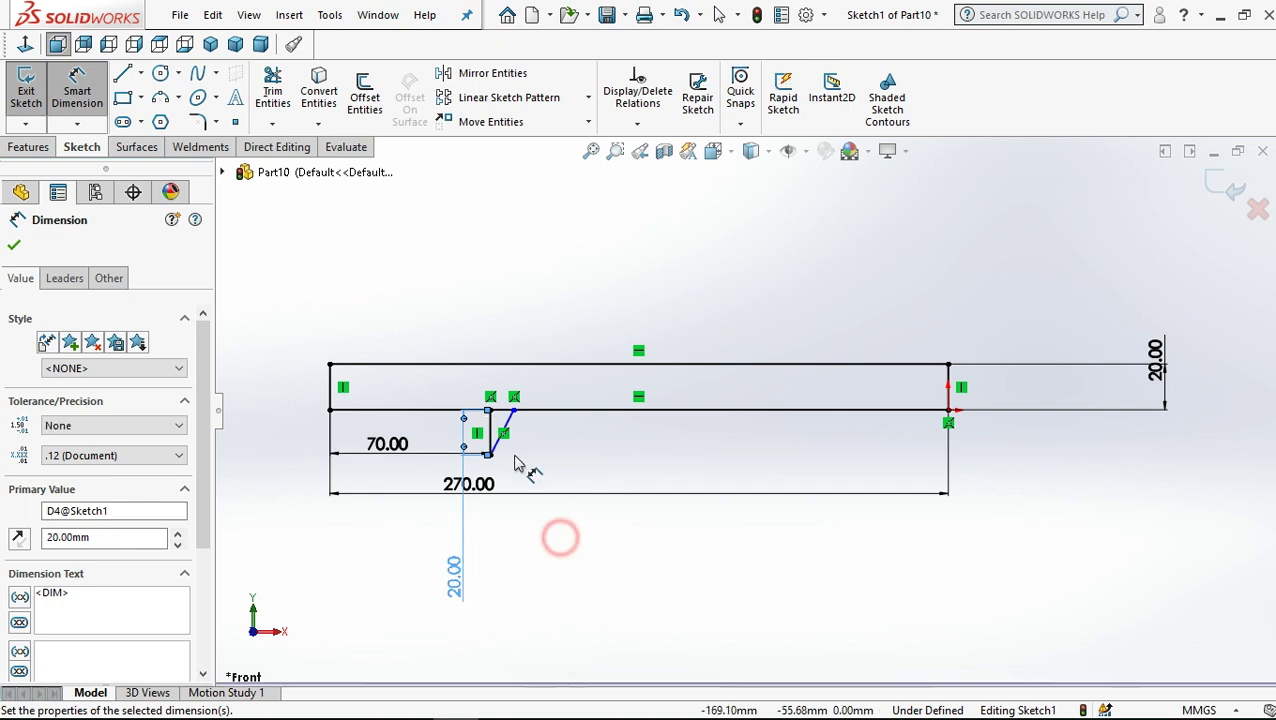
left_click(513, 411)
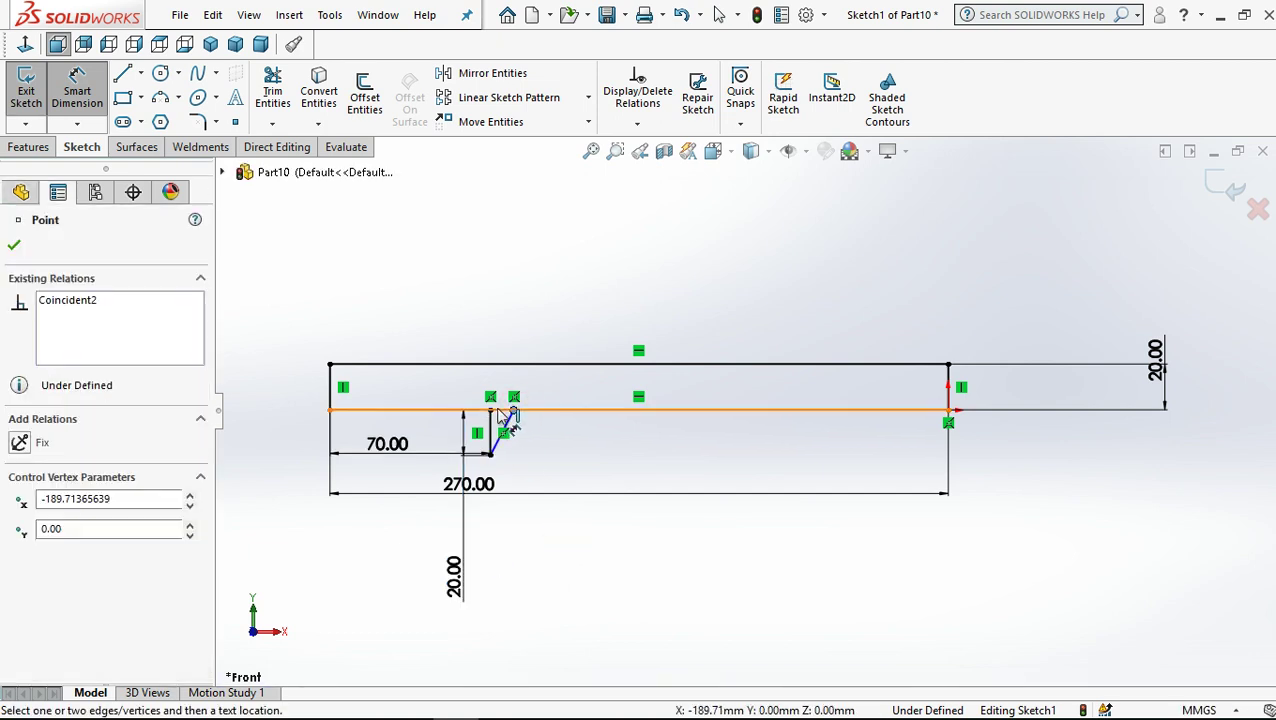
left_click(490, 411)
left_click(498, 290)
type("20")
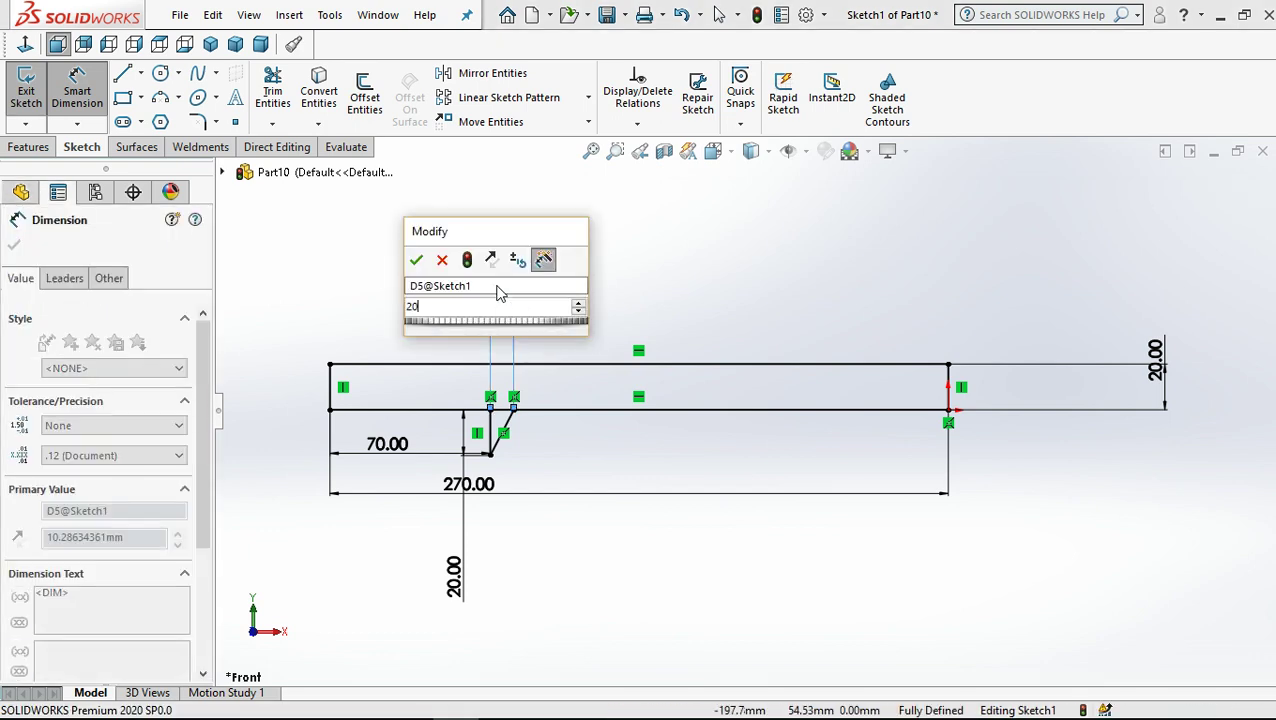
key("Return")
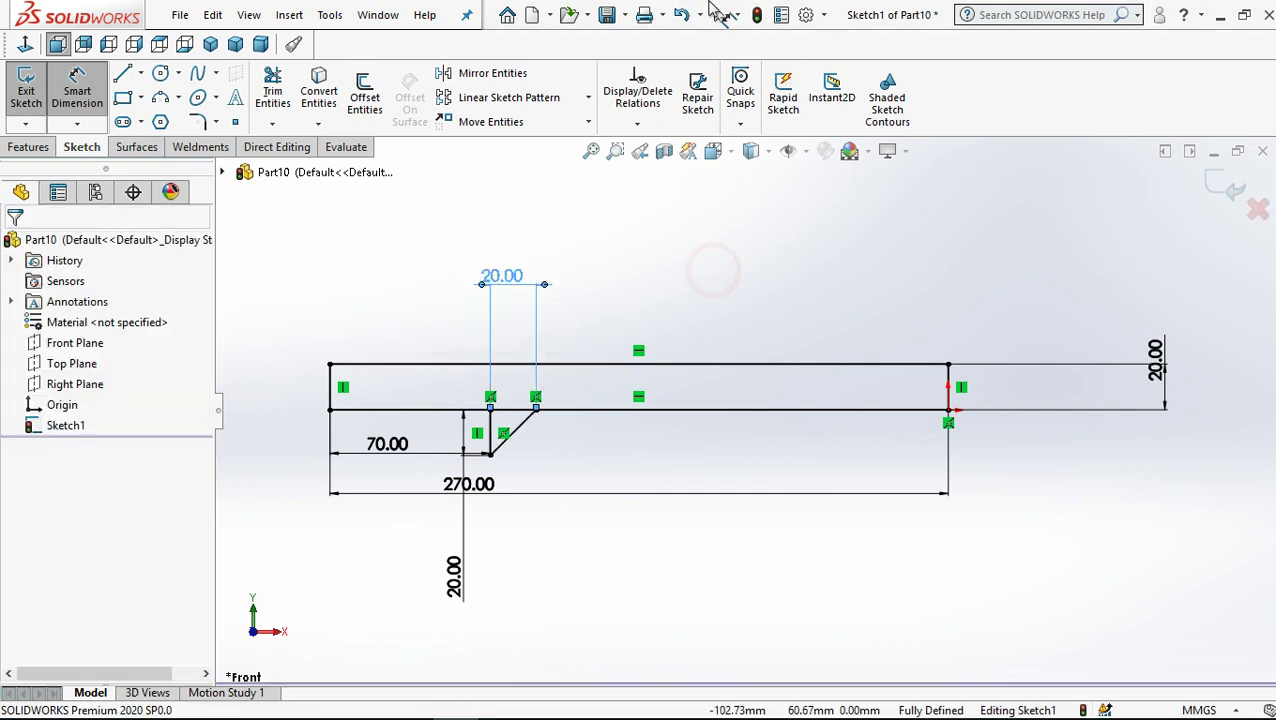
left_click(714, 279)
left_click(720, 16)
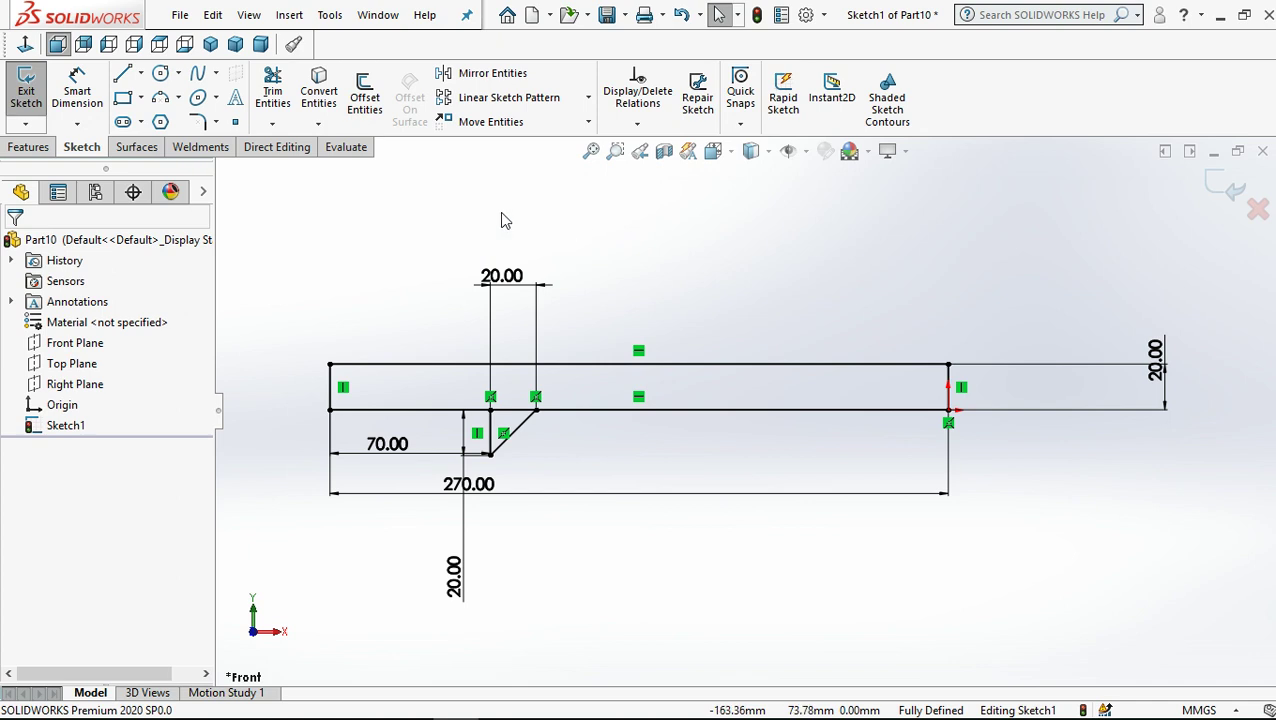
Draw a vertical centerline rising from the midpoint of the bar's top edge
left_click(140, 74)
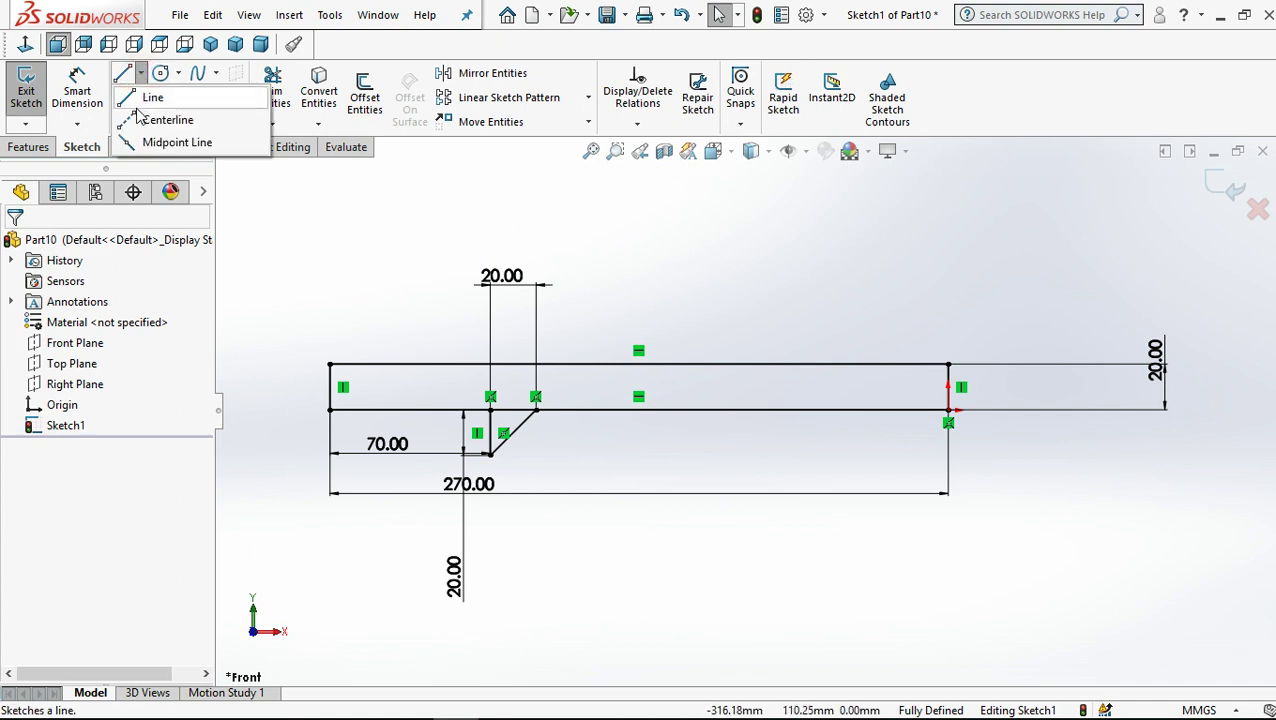
left_click(165, 120)
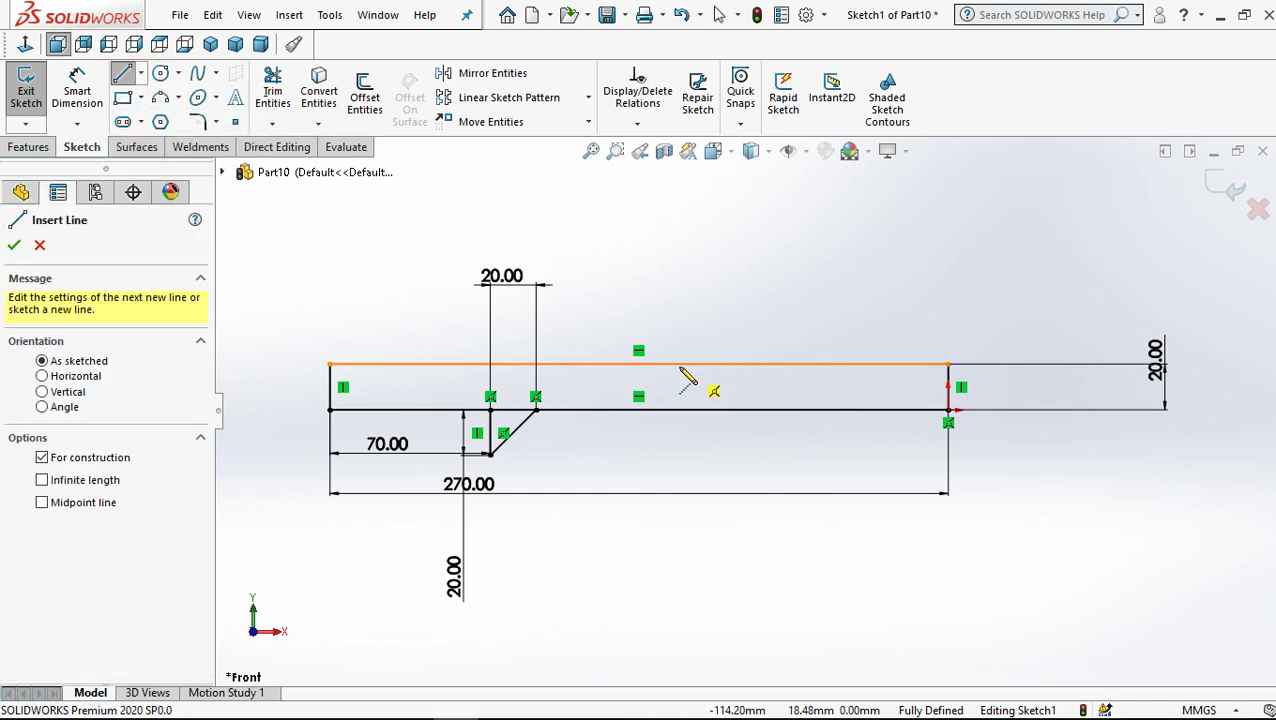
left_click(639, 364)
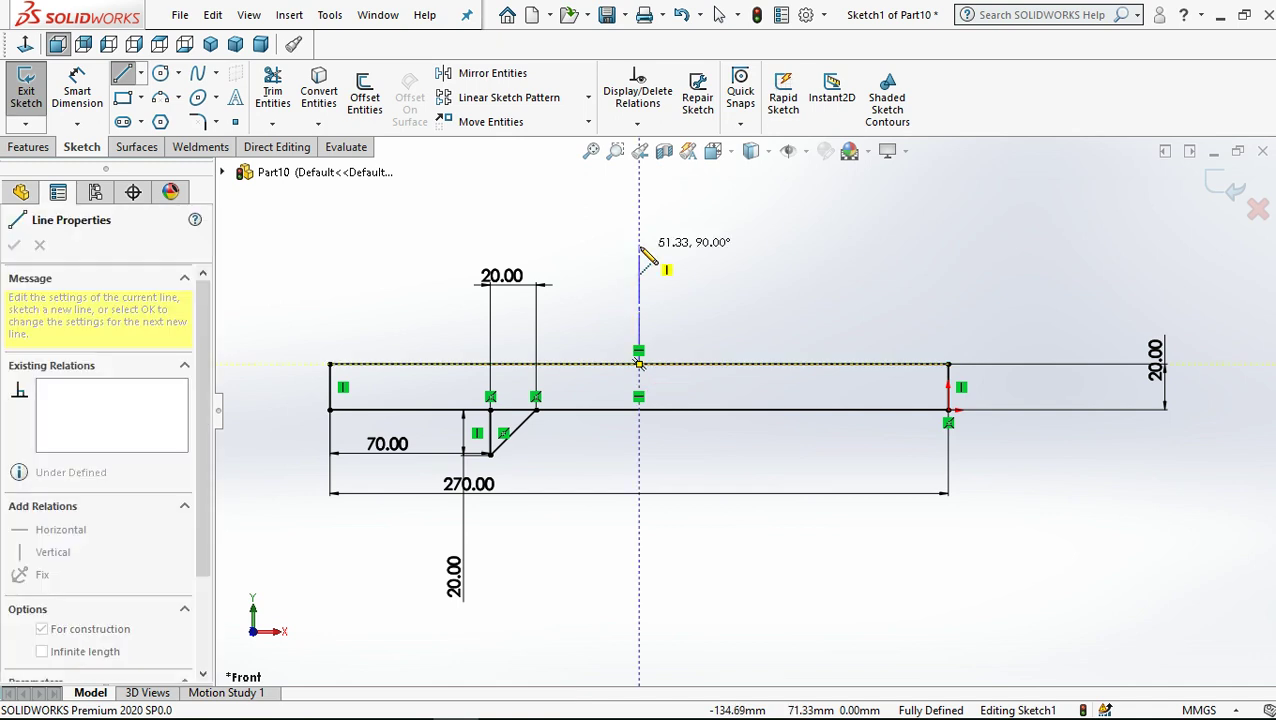
left_click(639, 245)
left_click(719, 15)
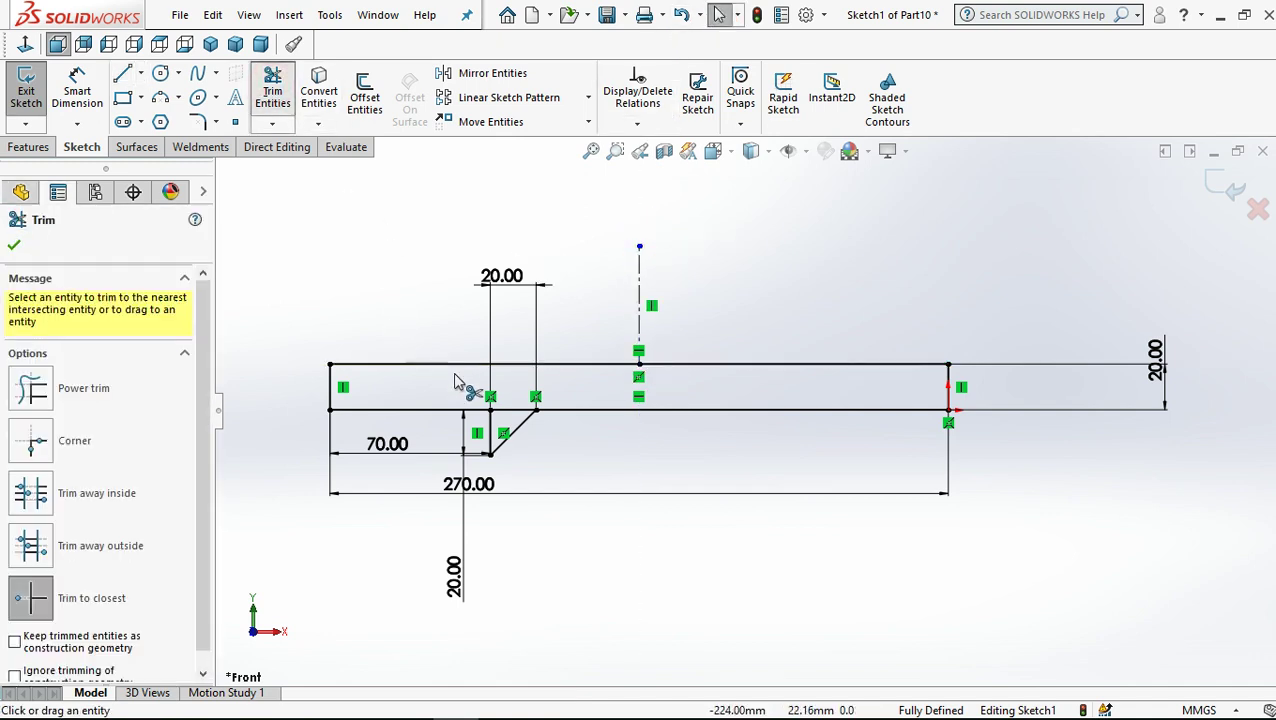
Trim the bottom edge across the left rib and mirror its two lines about the centerline
left_click(513, 413)
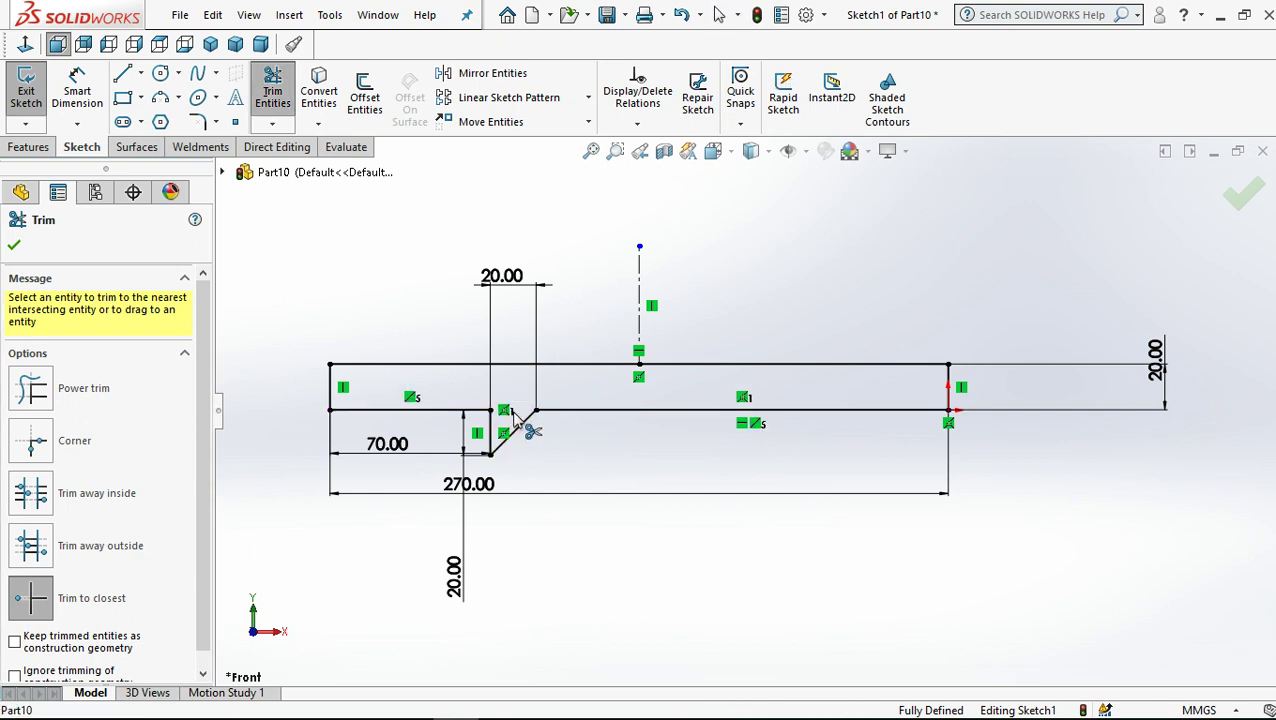
left_click(719, 14)
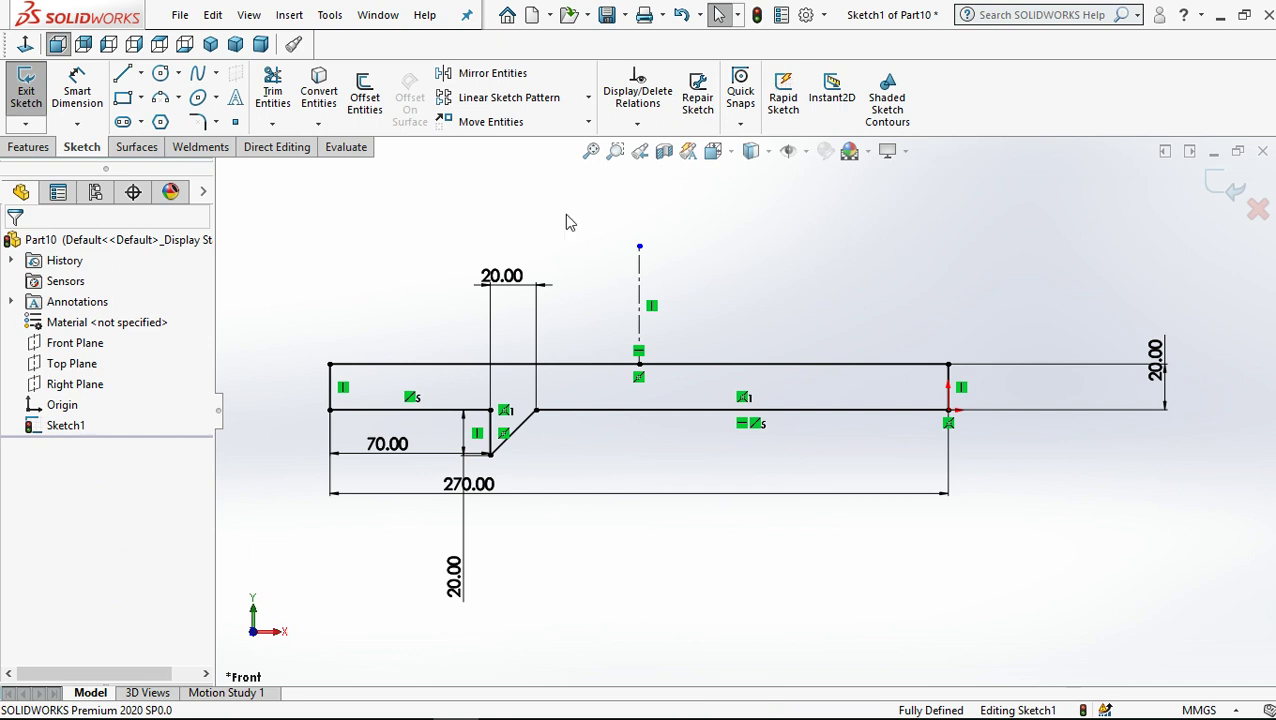
left_click(490, 73)
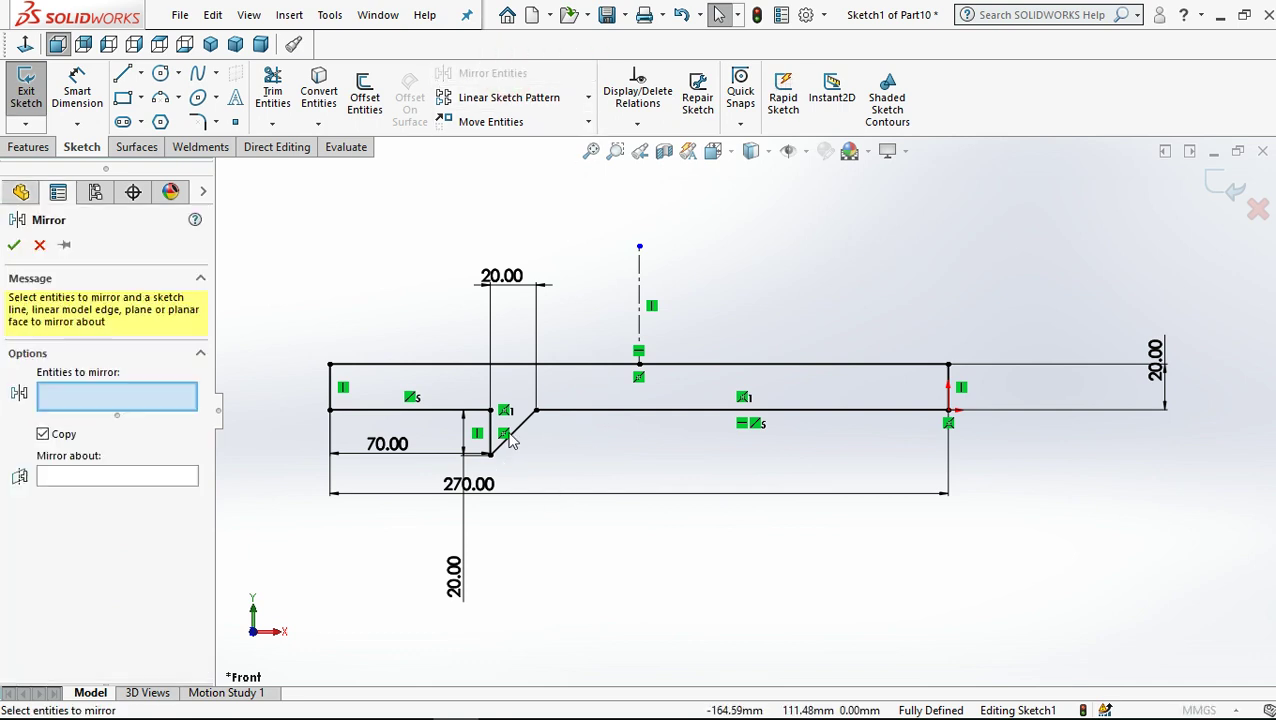
left_click(522, 423)
left_click(492, 438)
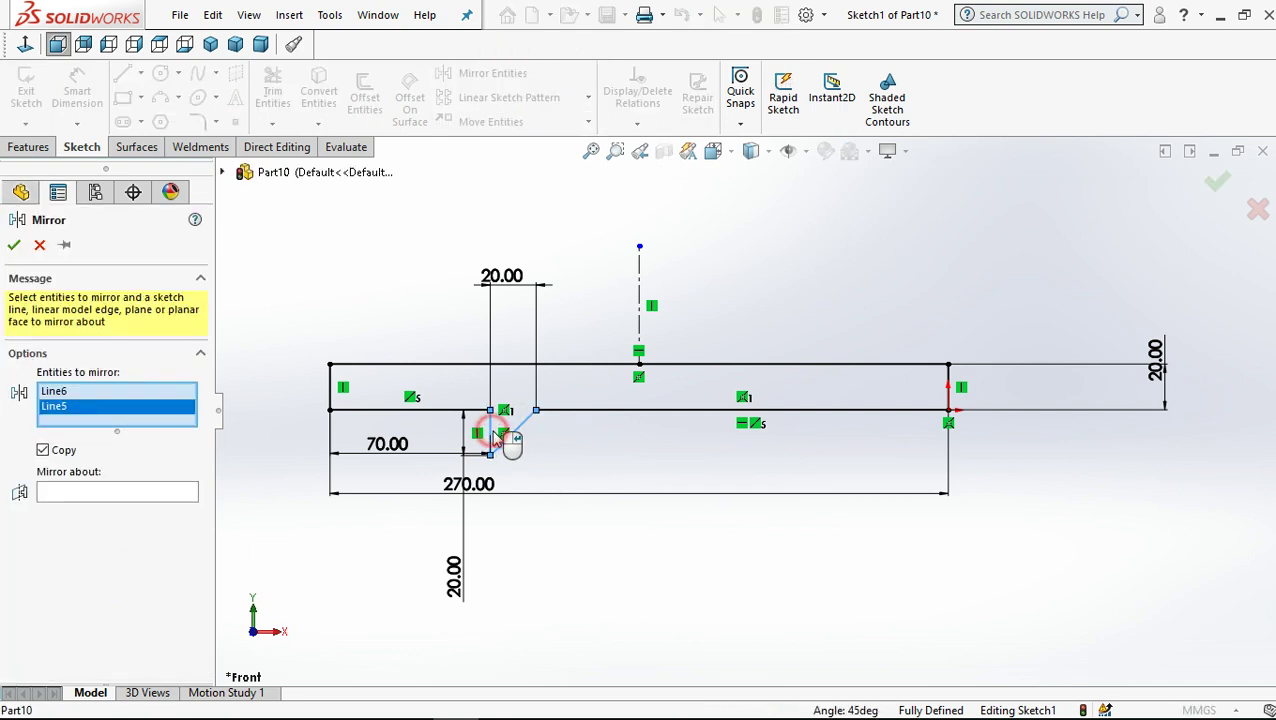
left_click(142, 500)
left_click(640, 334)
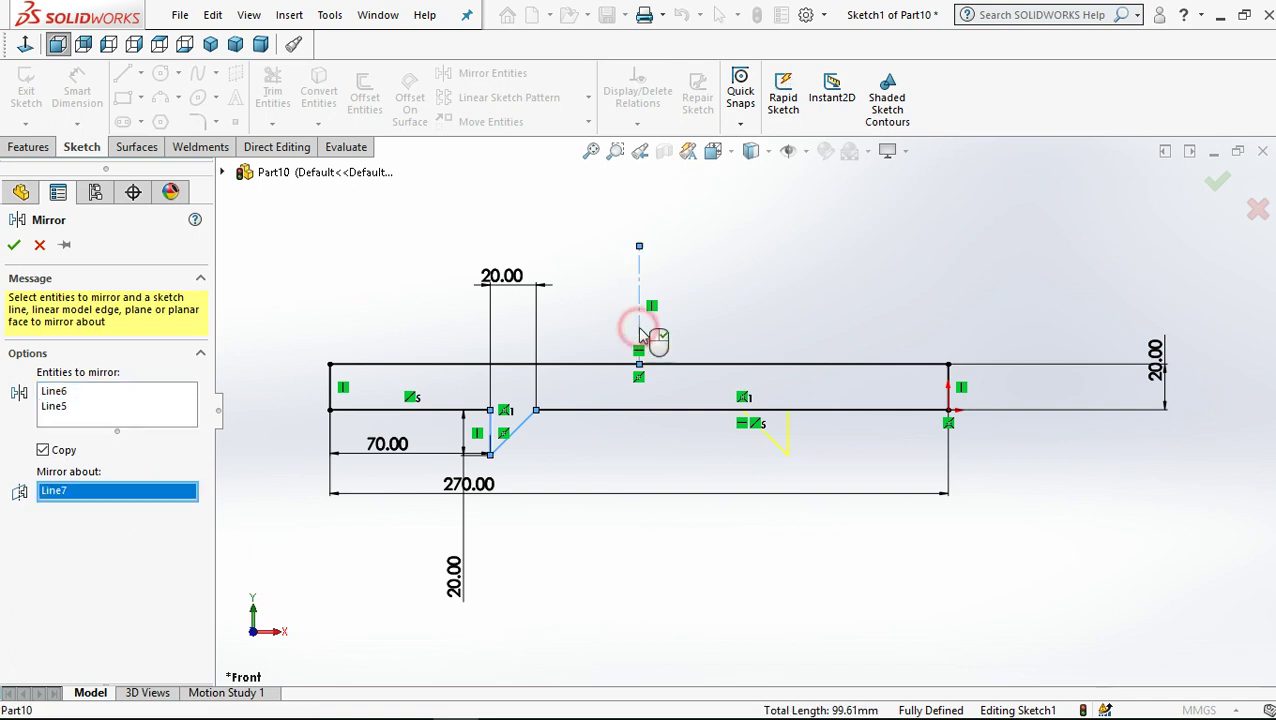
left_click(14, 245)
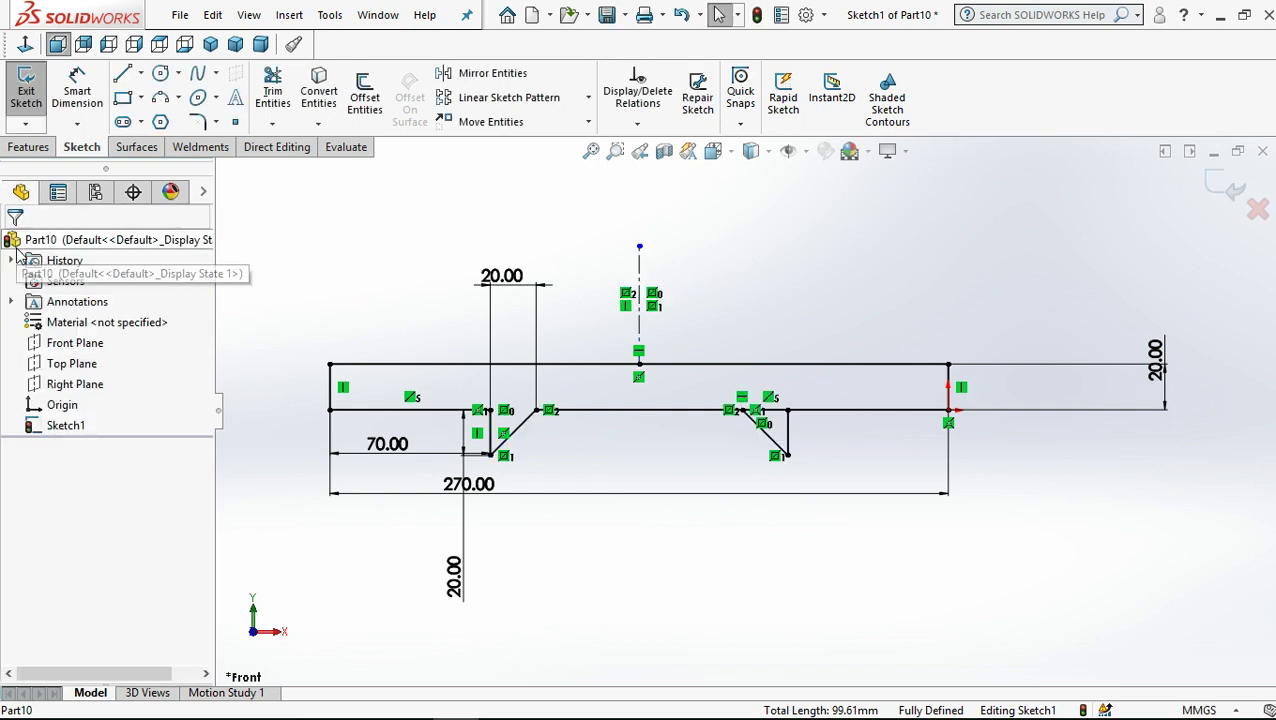
Trim the bottom edge across the mirrored right rib and zoom to fit the sketch
left_click(271, 88)
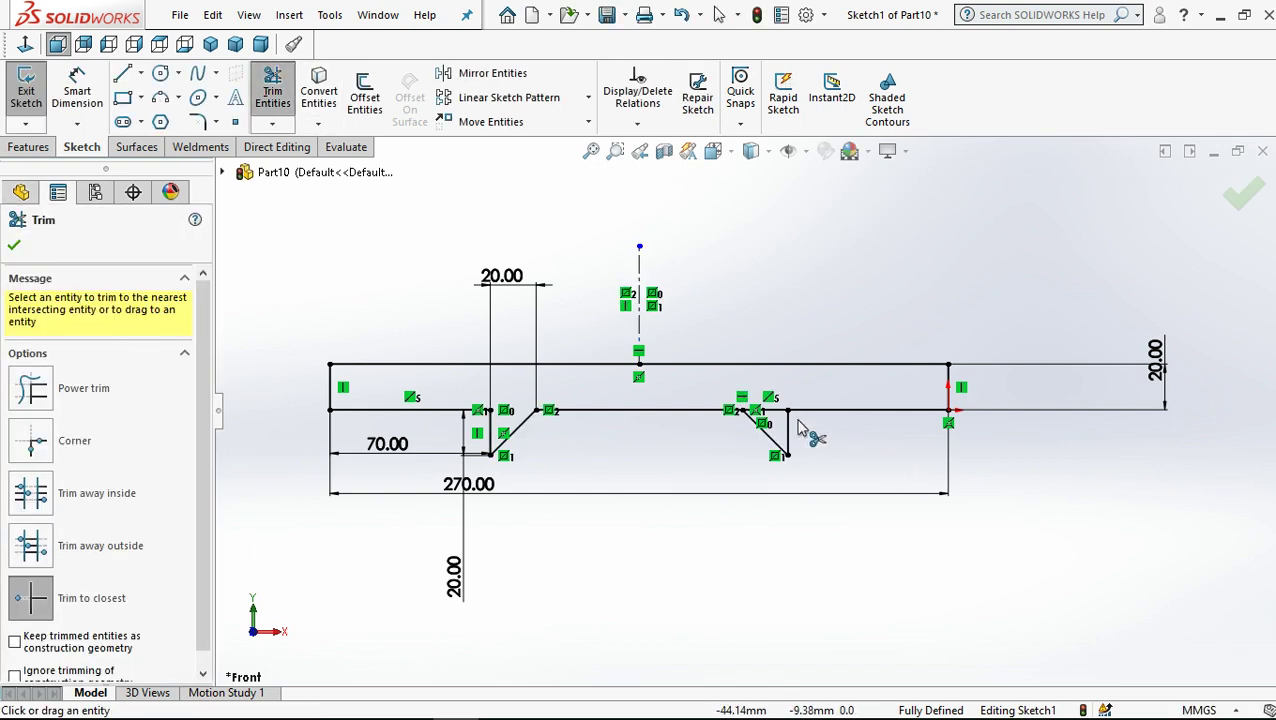
scroll(775, 415, "down", 1)
scroll(776, 420, "down", 2)
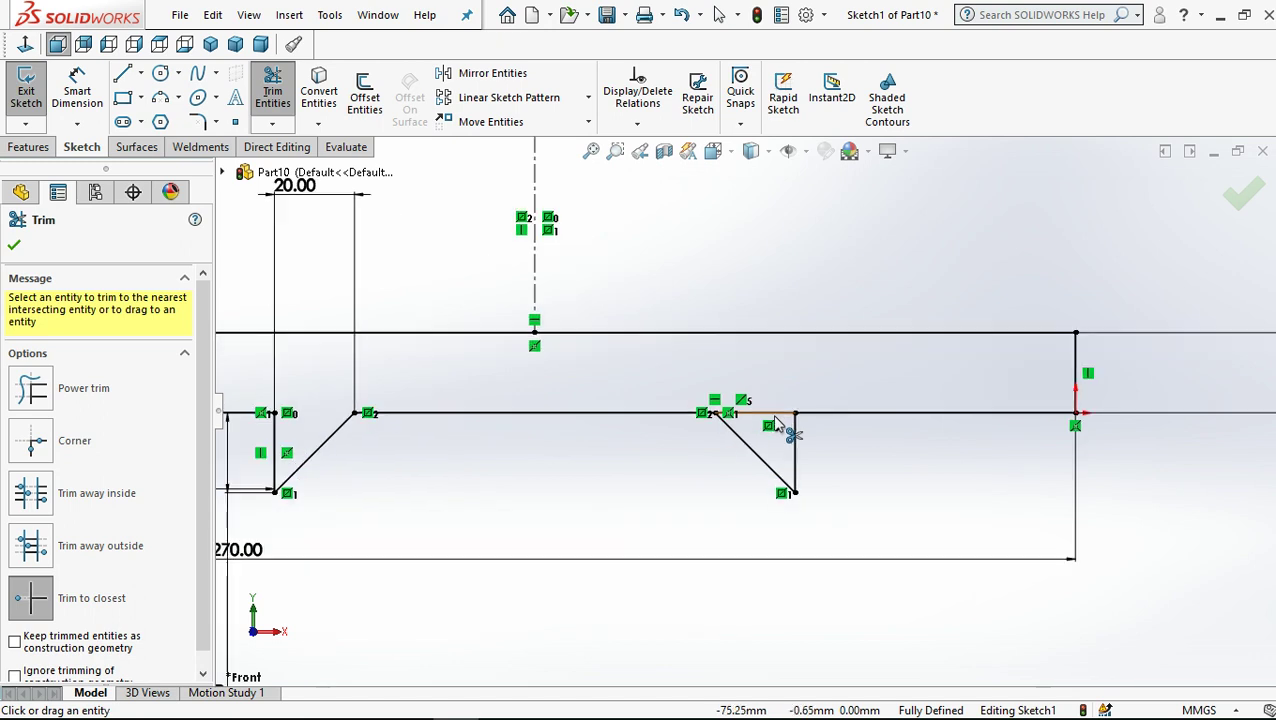
left_click(780, 418)
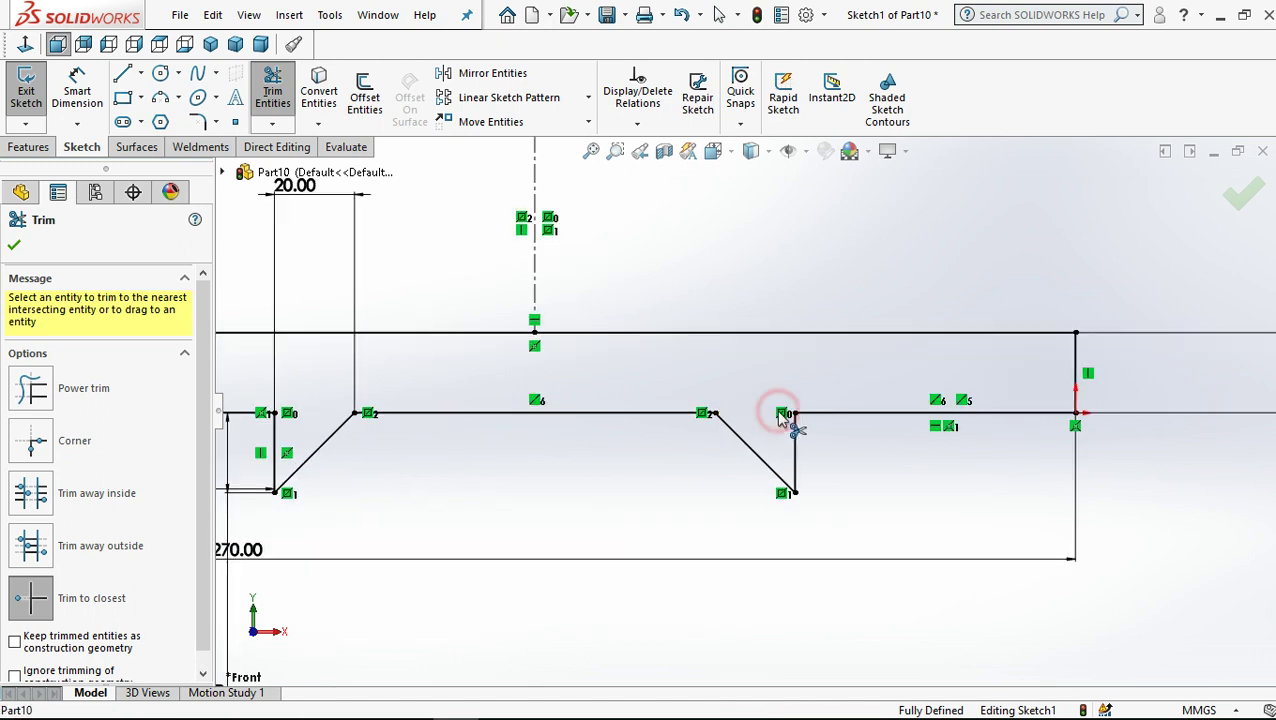
left_click(719, 18)
key("f")
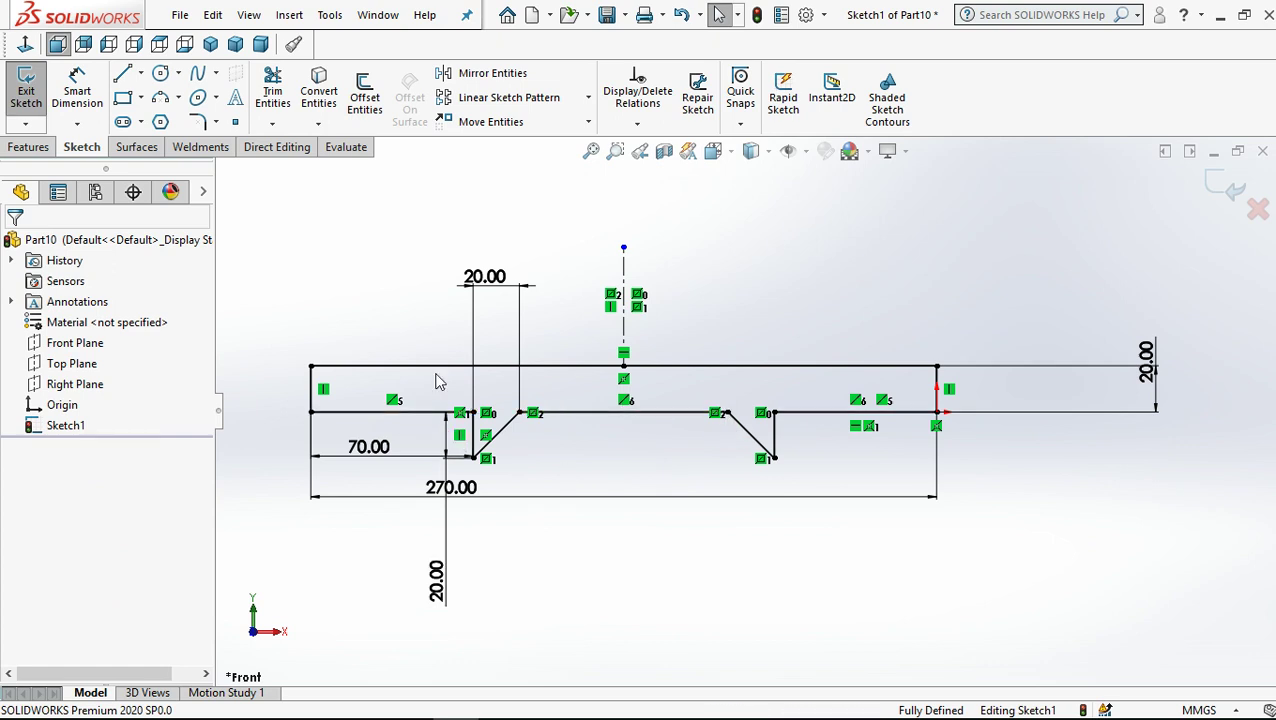
left_click(387, 640)
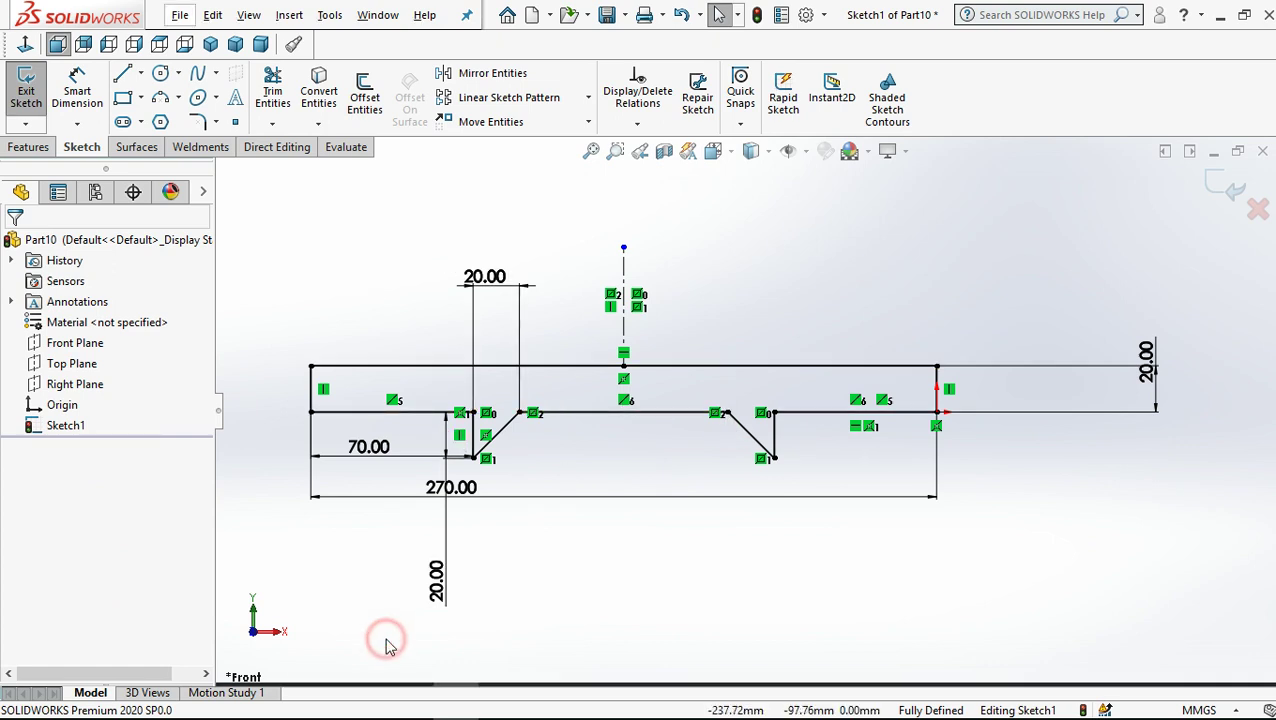
Extrude the sketch 76 mm as Boss-Extrude1 and orbit to view the ribbed bar
left_click(22, 147)
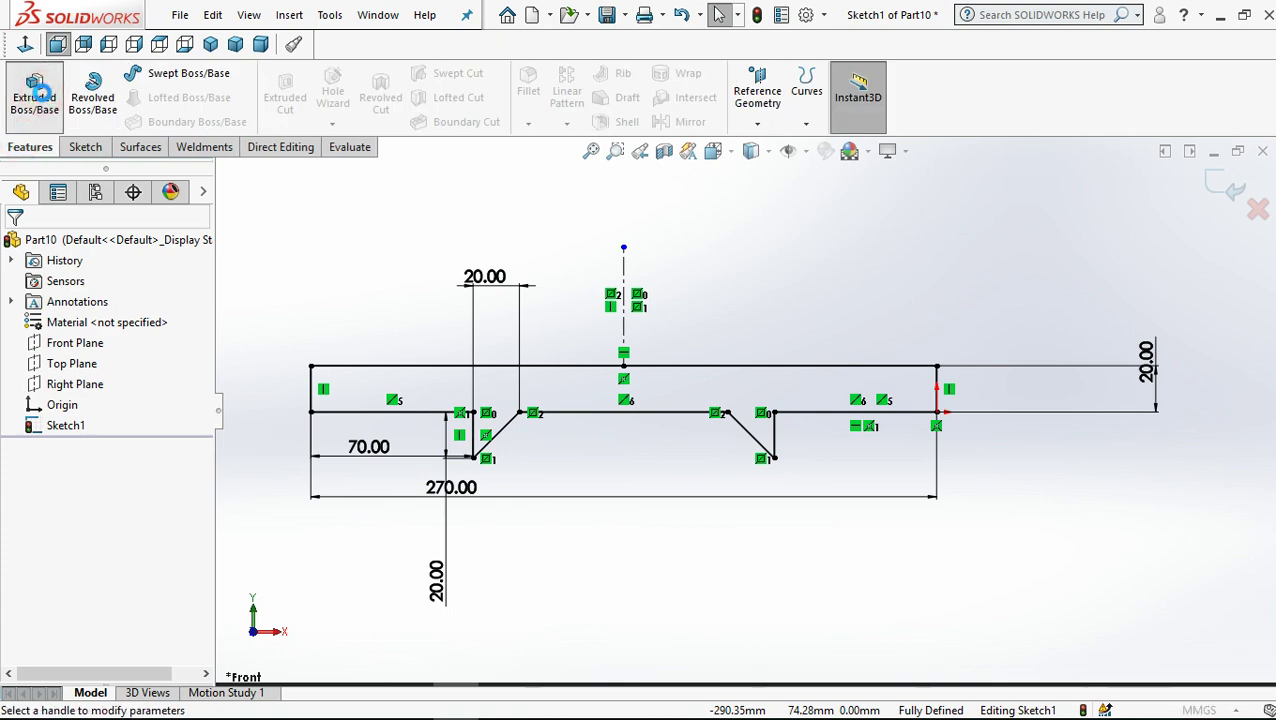
left_click(40, 95)
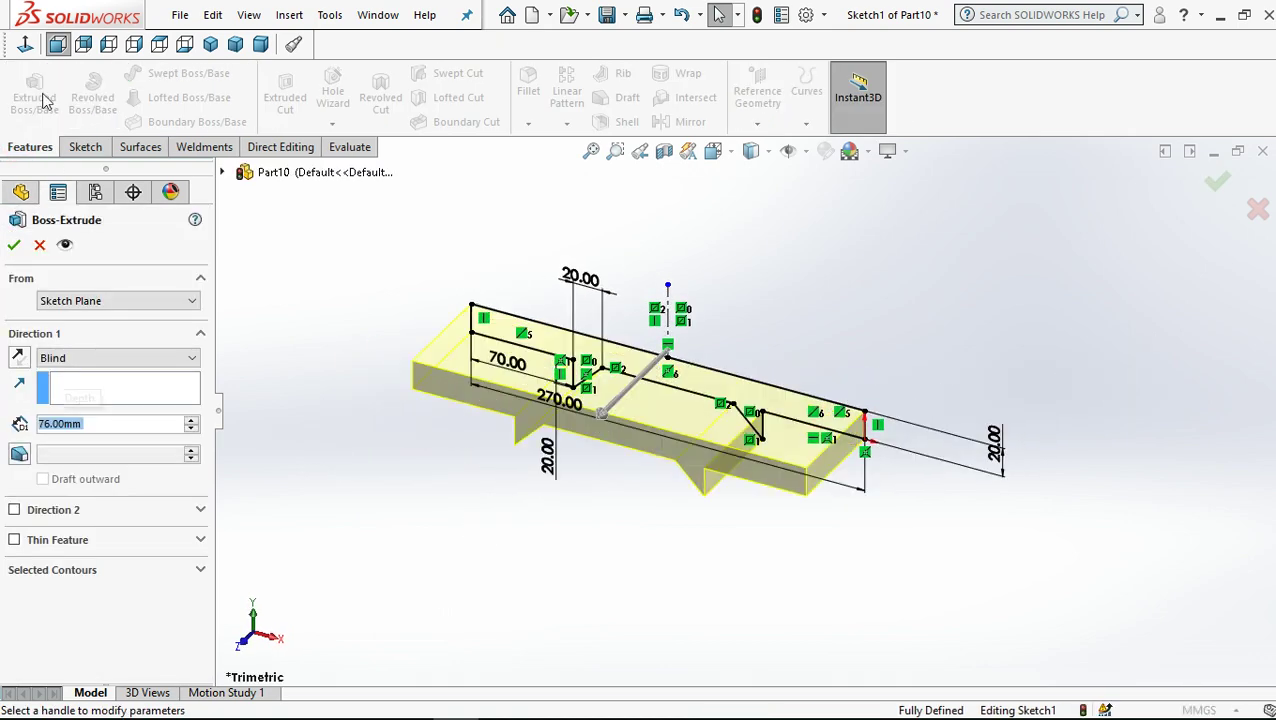
key("Return")
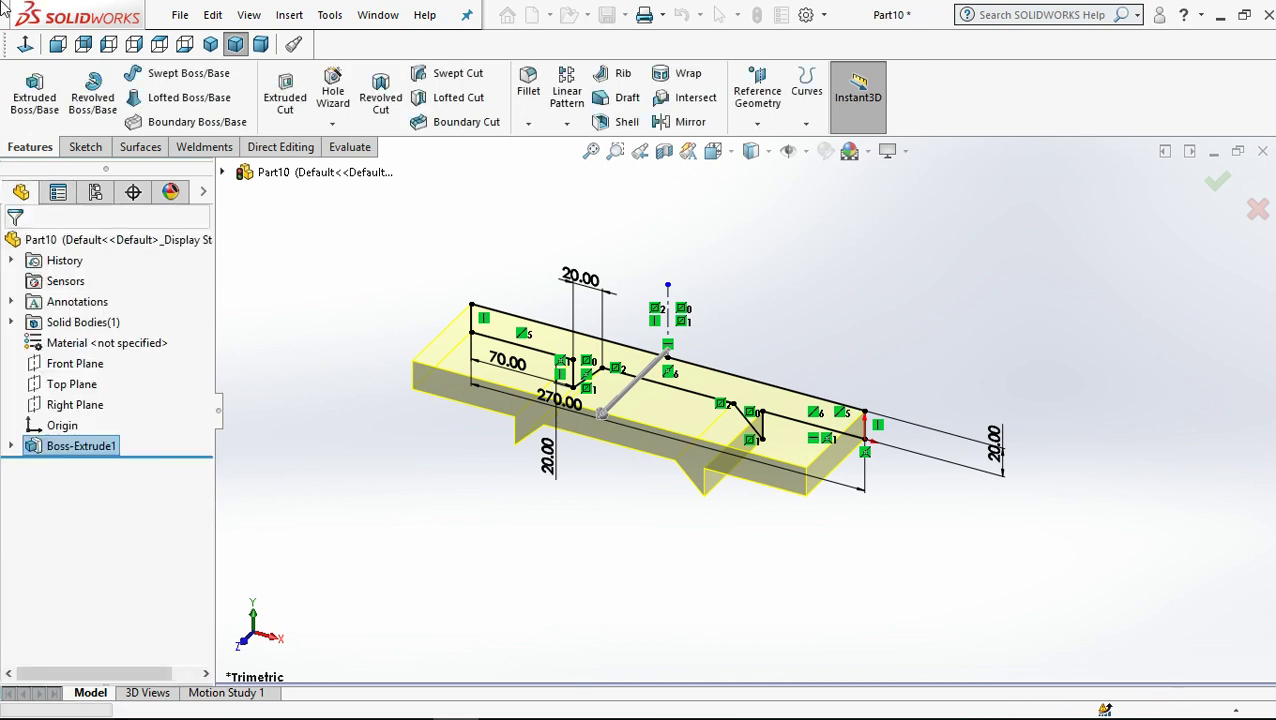
mouse_move(365, 366)
middle_mouse_down()
mouse_move(419, 396)
mouse_move(442, 273)
mouse_move(465, 420)
middle_mouse_up()
Start a sketch on the bar's top face, view it head-on, and draw a corner rectangle
left_click(597, 372)
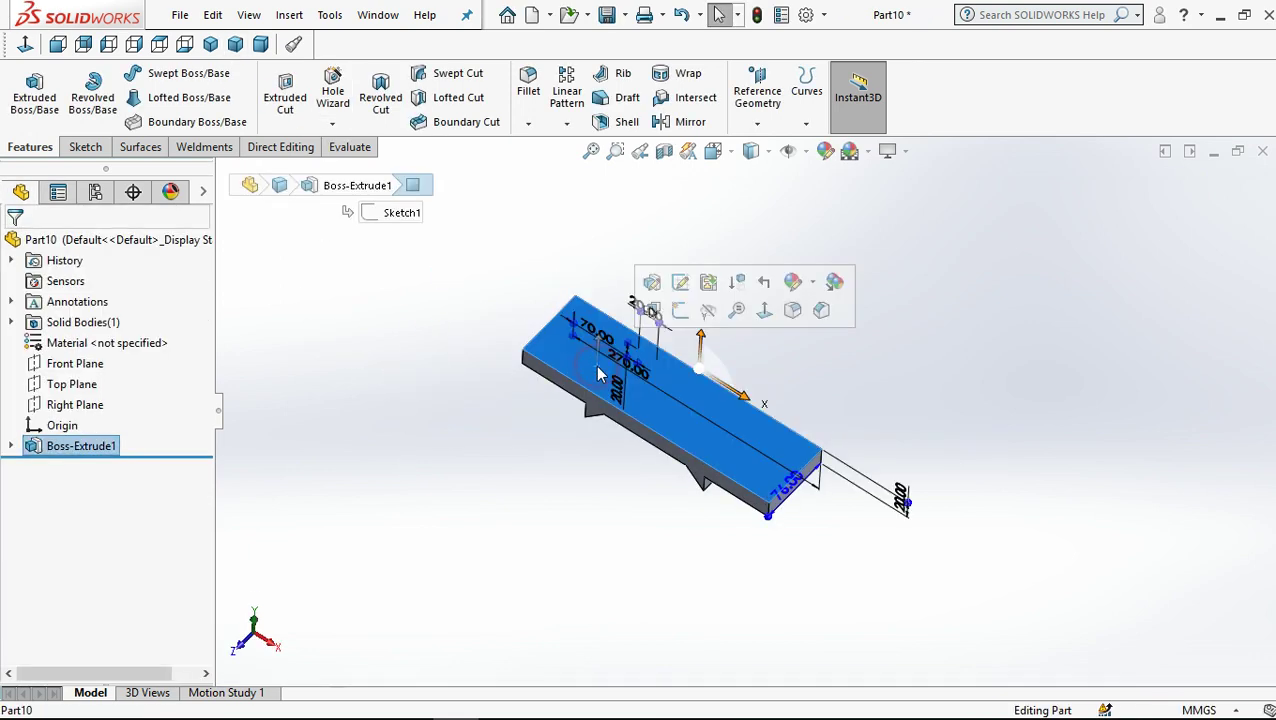
left_click(679, 312)
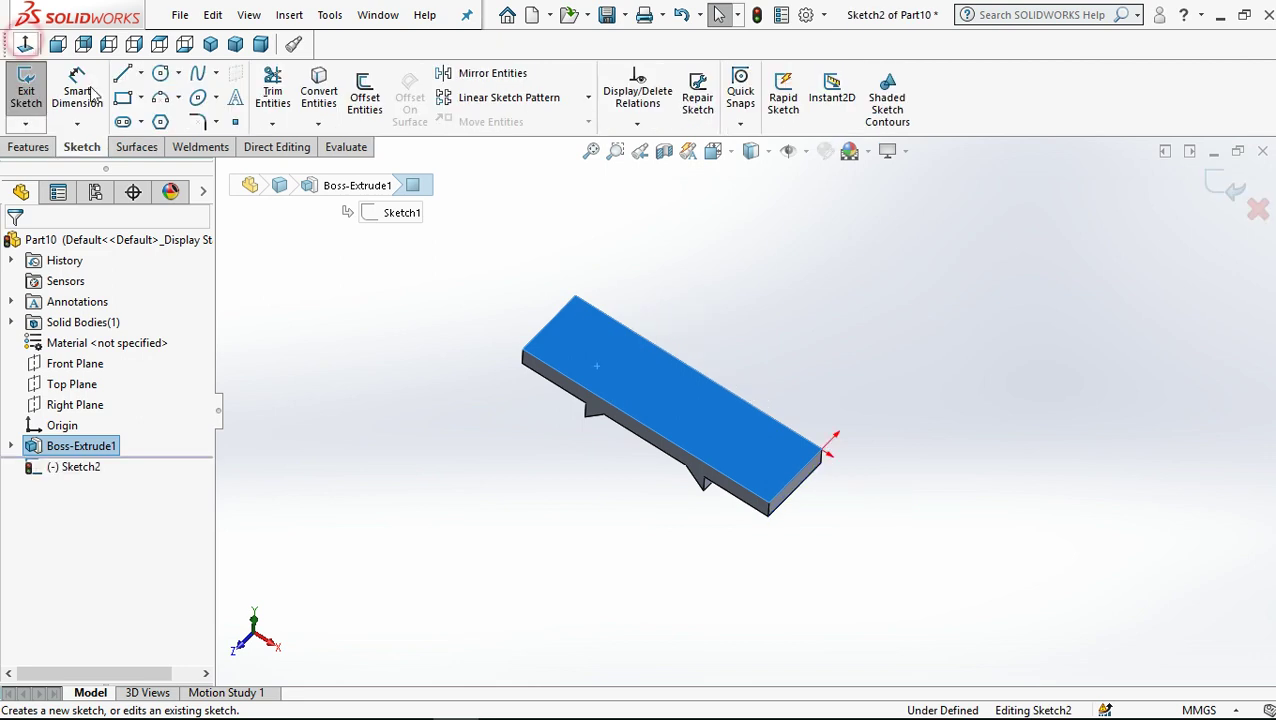
left_click(311, 290)
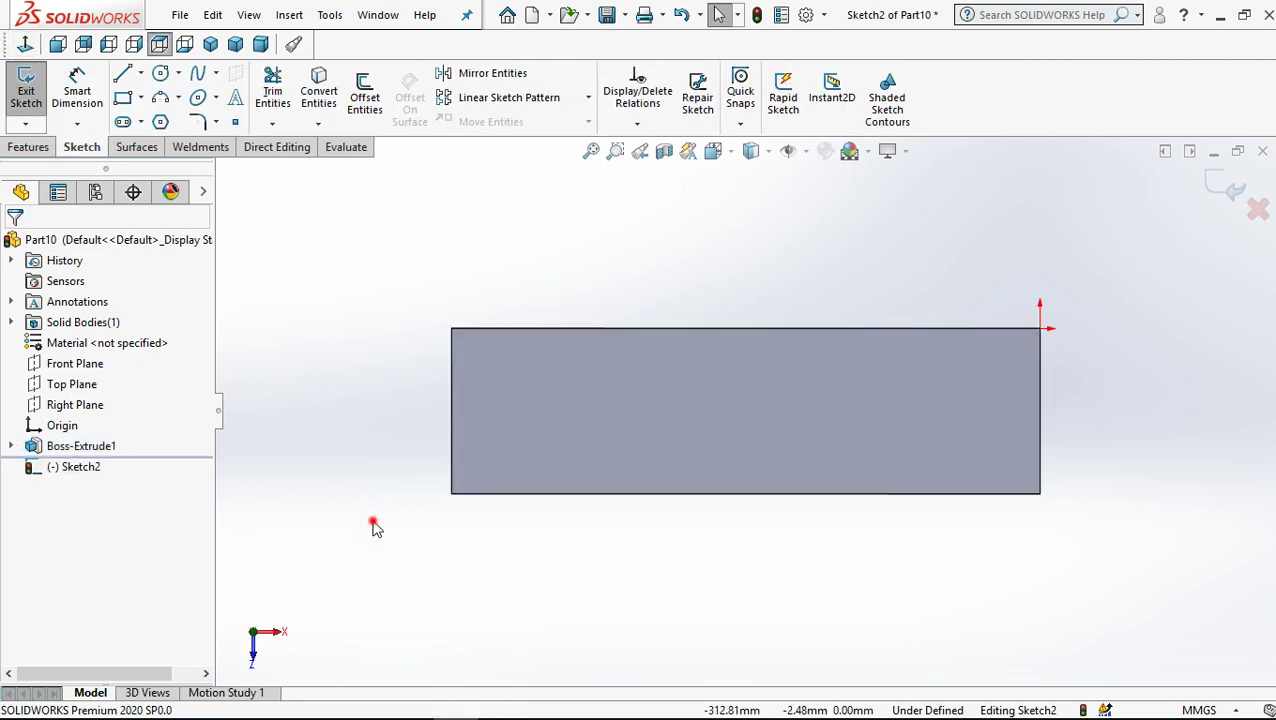
left_click(122, 98)
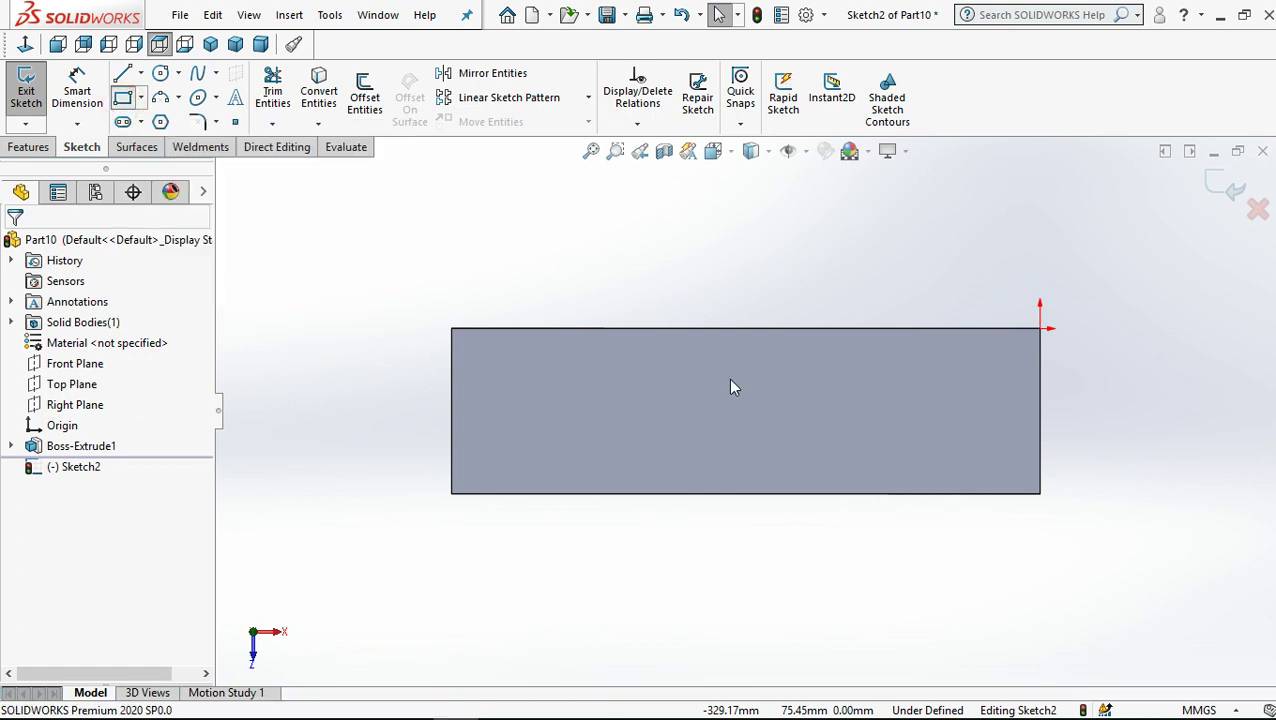
left_click(662, 328)
left_click(835, 493)
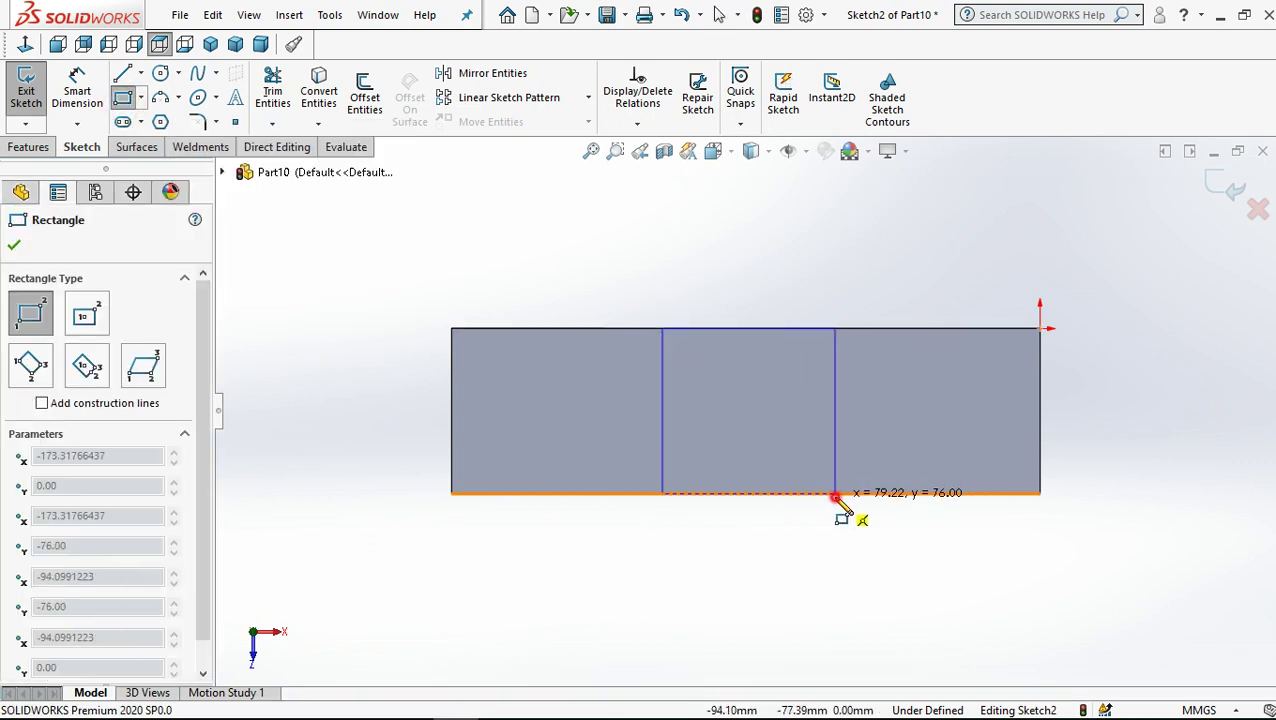
left_click(718, 14)
Draw a construction centerline between the rectangle's top and bottom edge midpoints
left_click(140, 73)
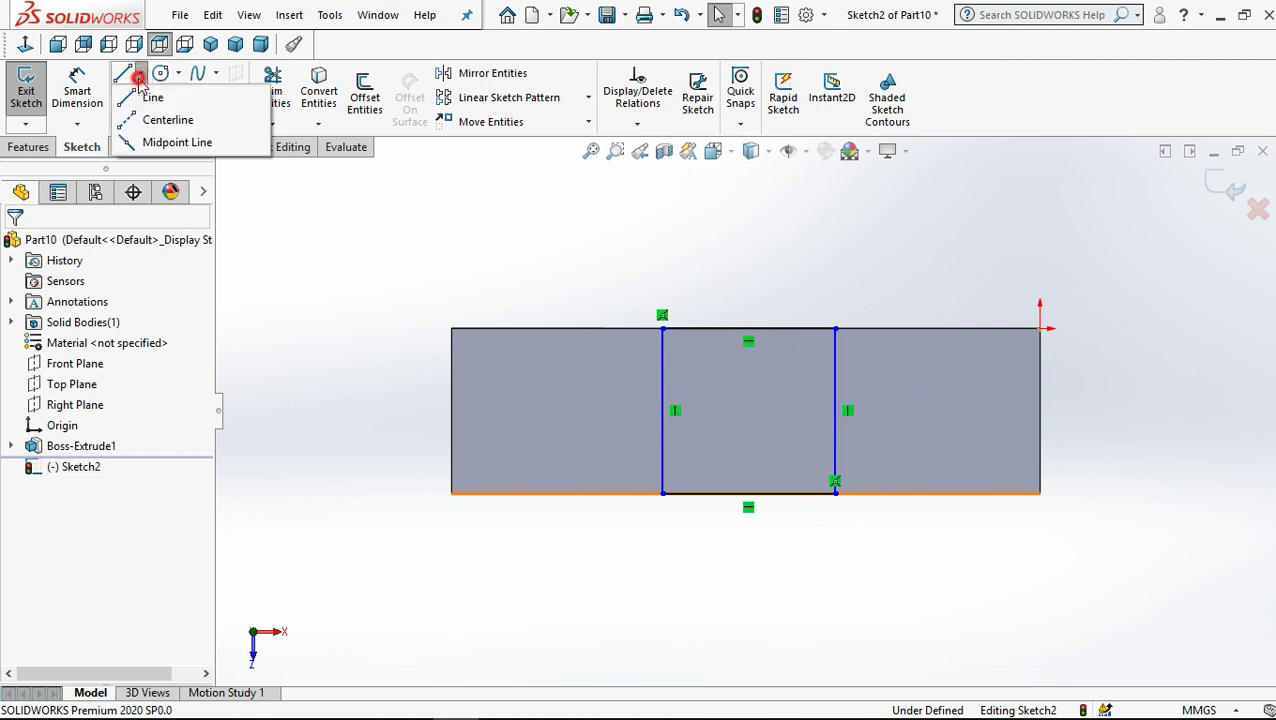
left_click(157, 118)
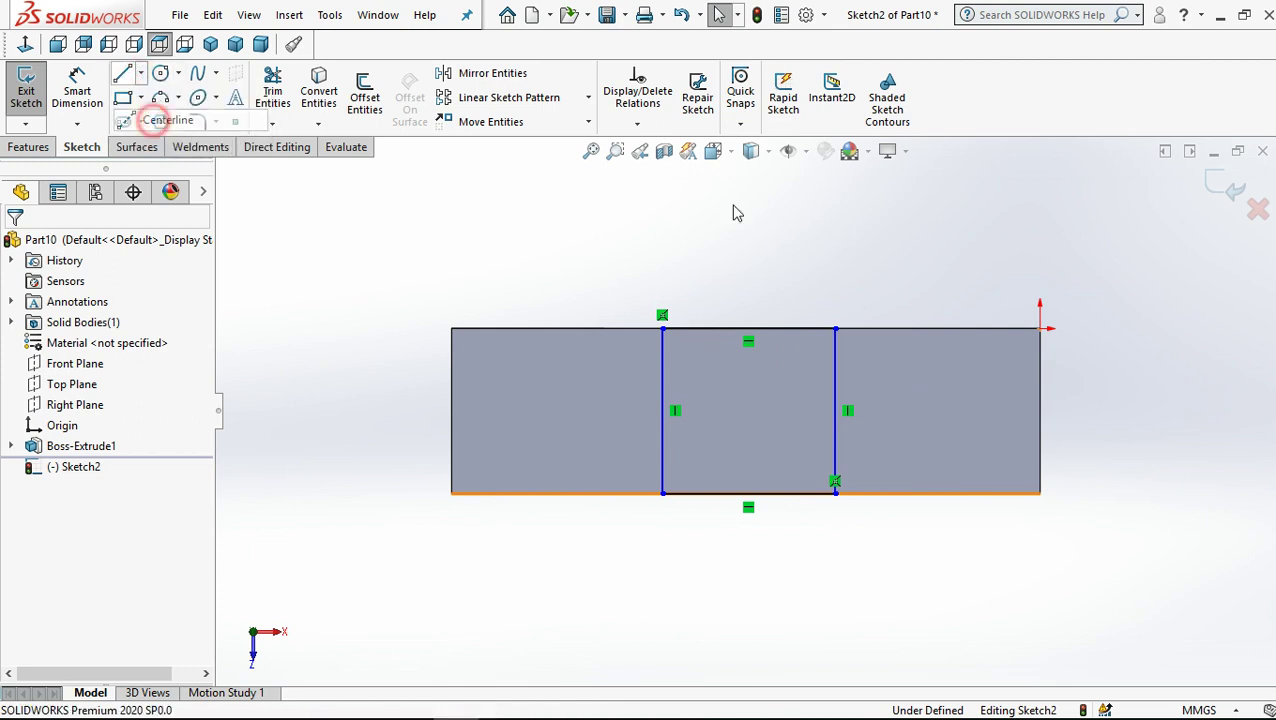
left_click(745, 328)
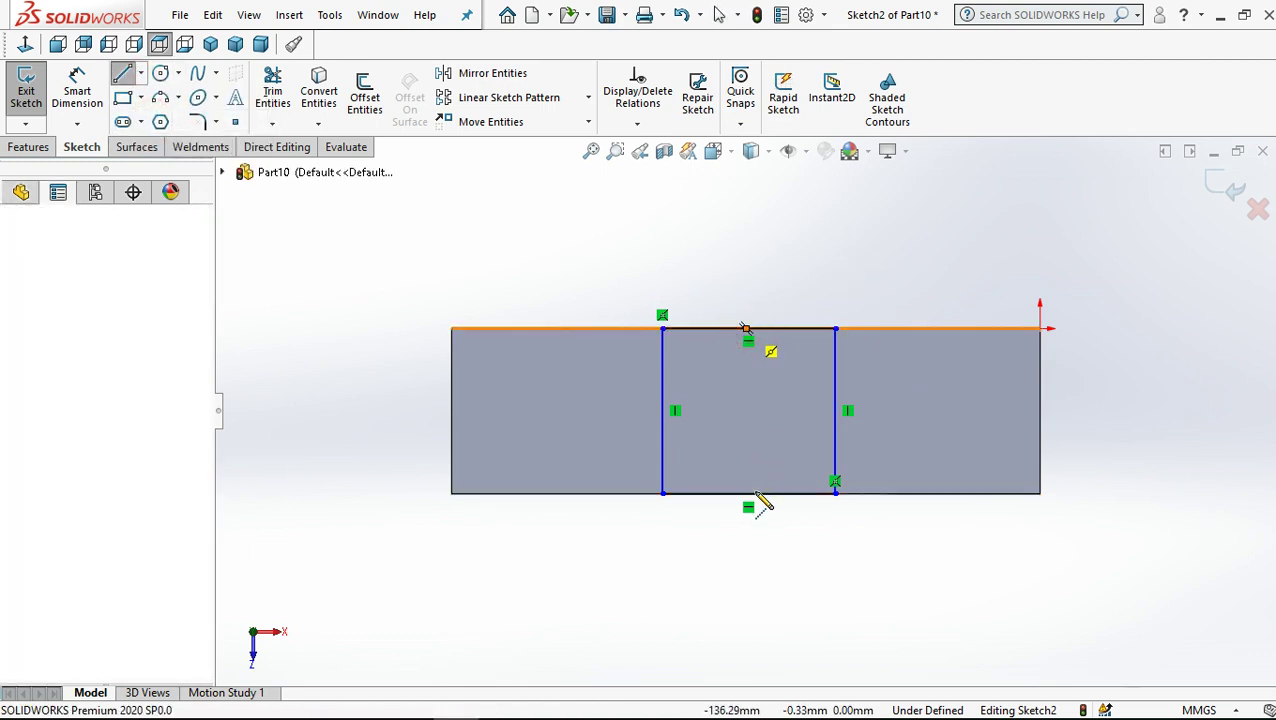
left_click(748, 493)
left_click(719, 14)
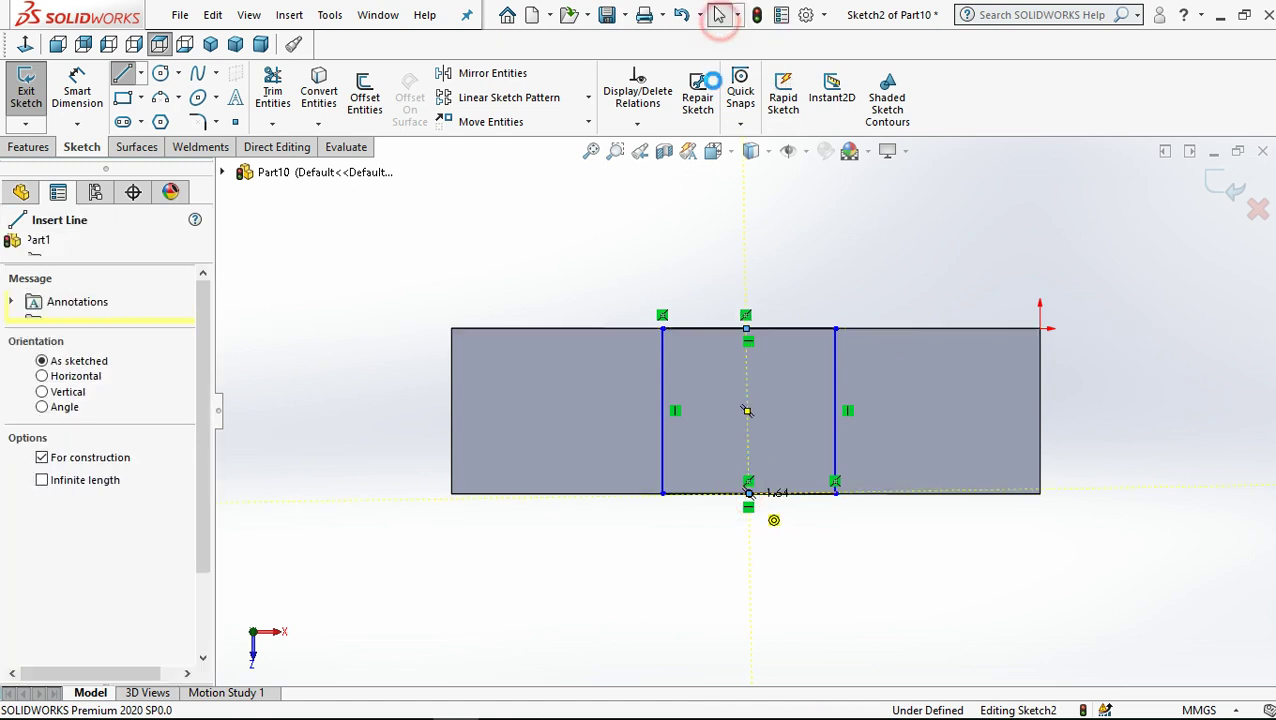
Make the rectangle's two vertical lines symmetric about the centerline
left_click(663, 368)
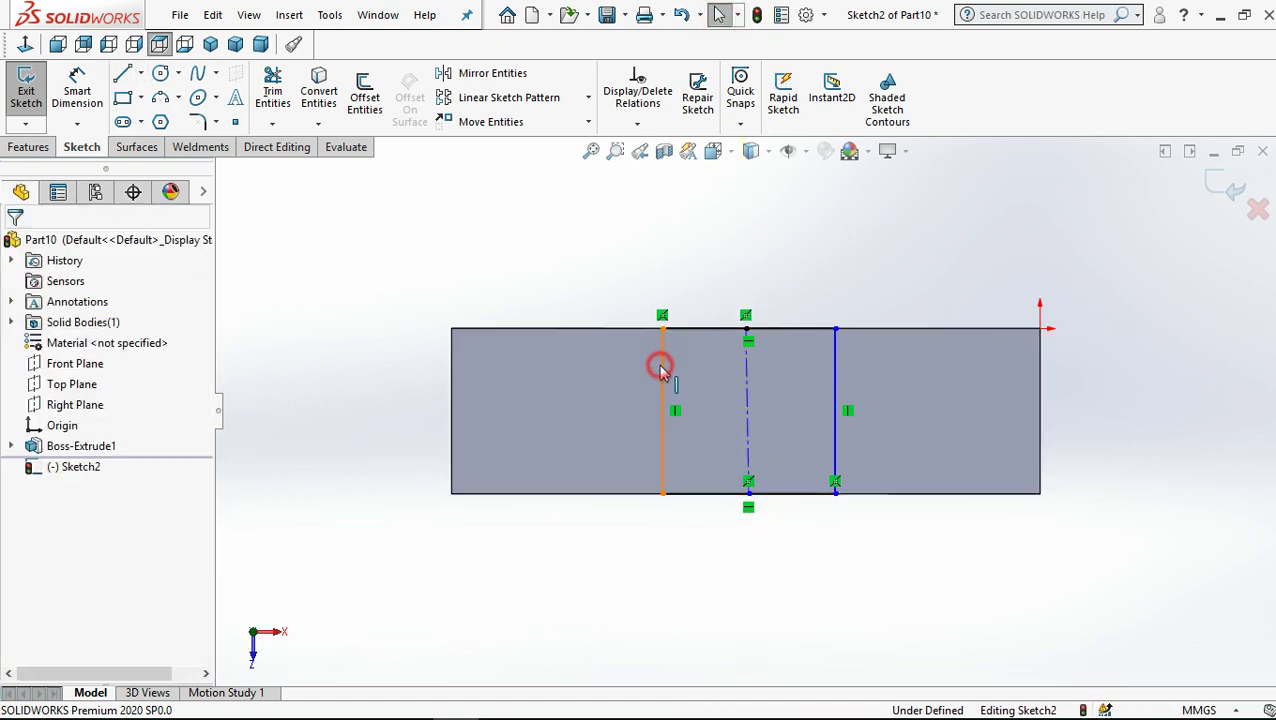
left_click(835, 397, "ctrl")
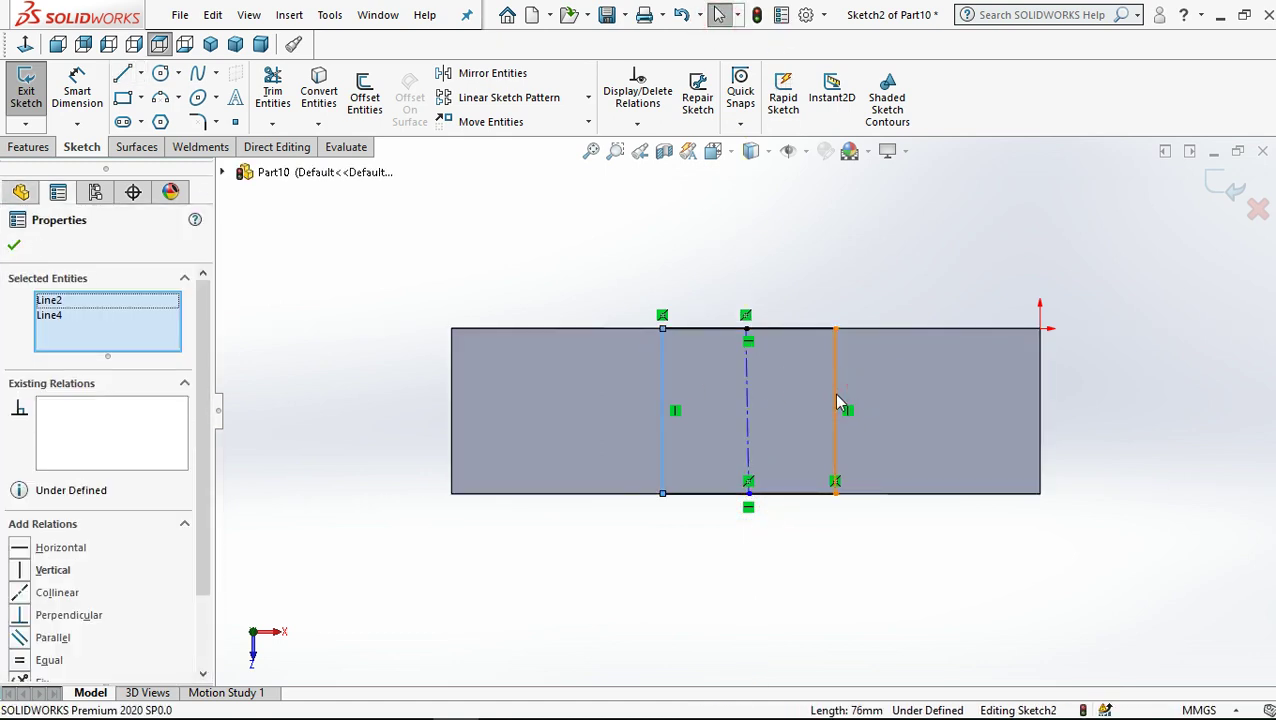
left_click(748, 408, "ctrl")
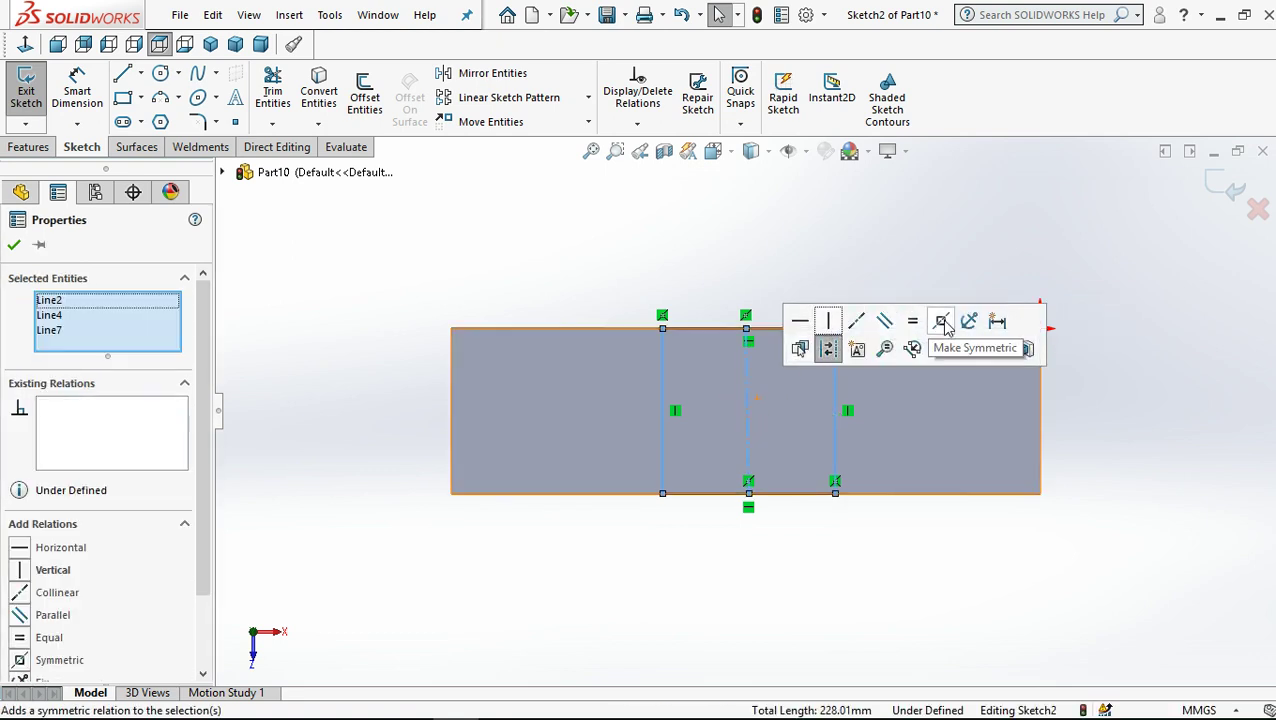
left_click(940, 320)
left_click(849, 285)
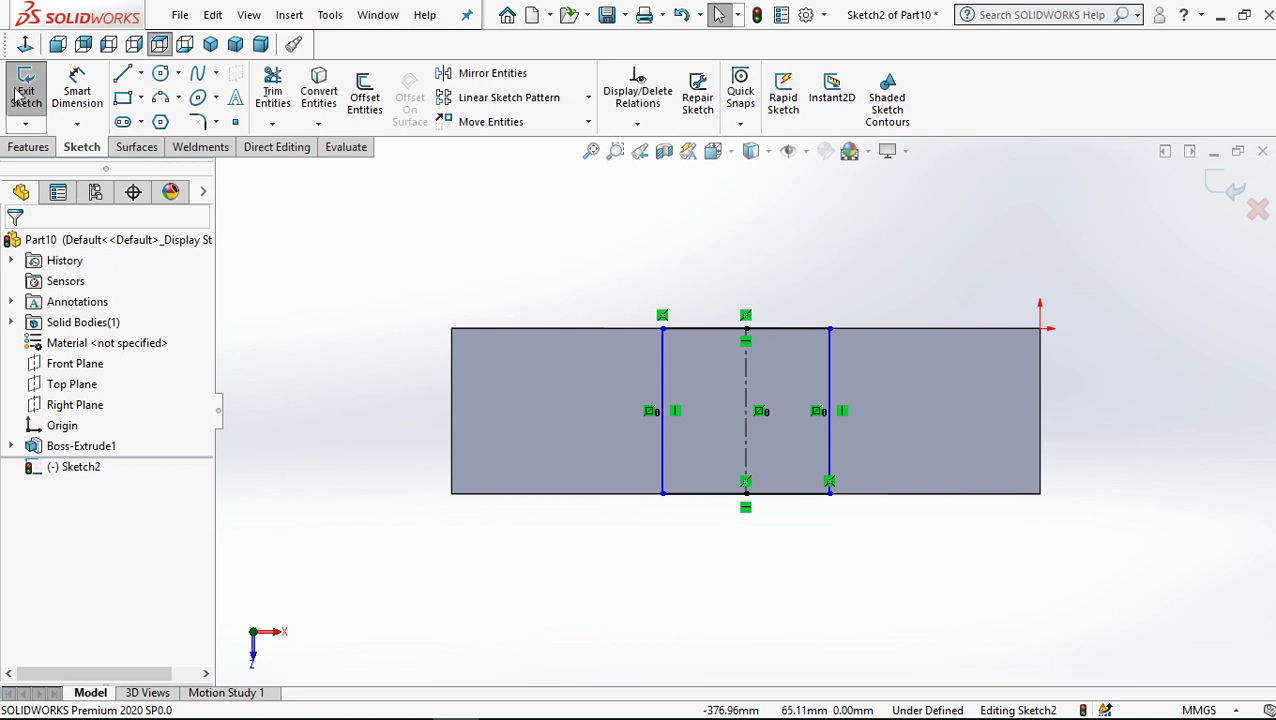
Dimension the spacing between Sketch2's two vertical lines as 76 mm, fully defining the sketch
left_click(77, 92)
left_click(664, 450)
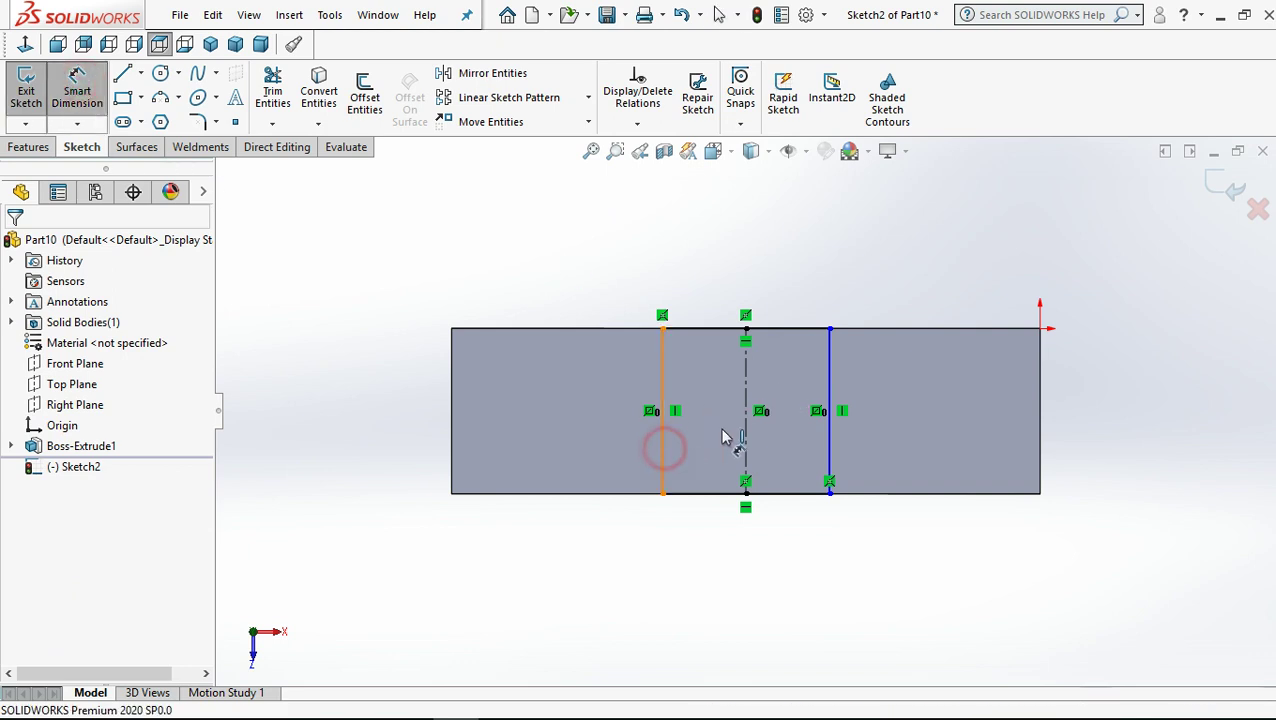
left_click(829, 370)
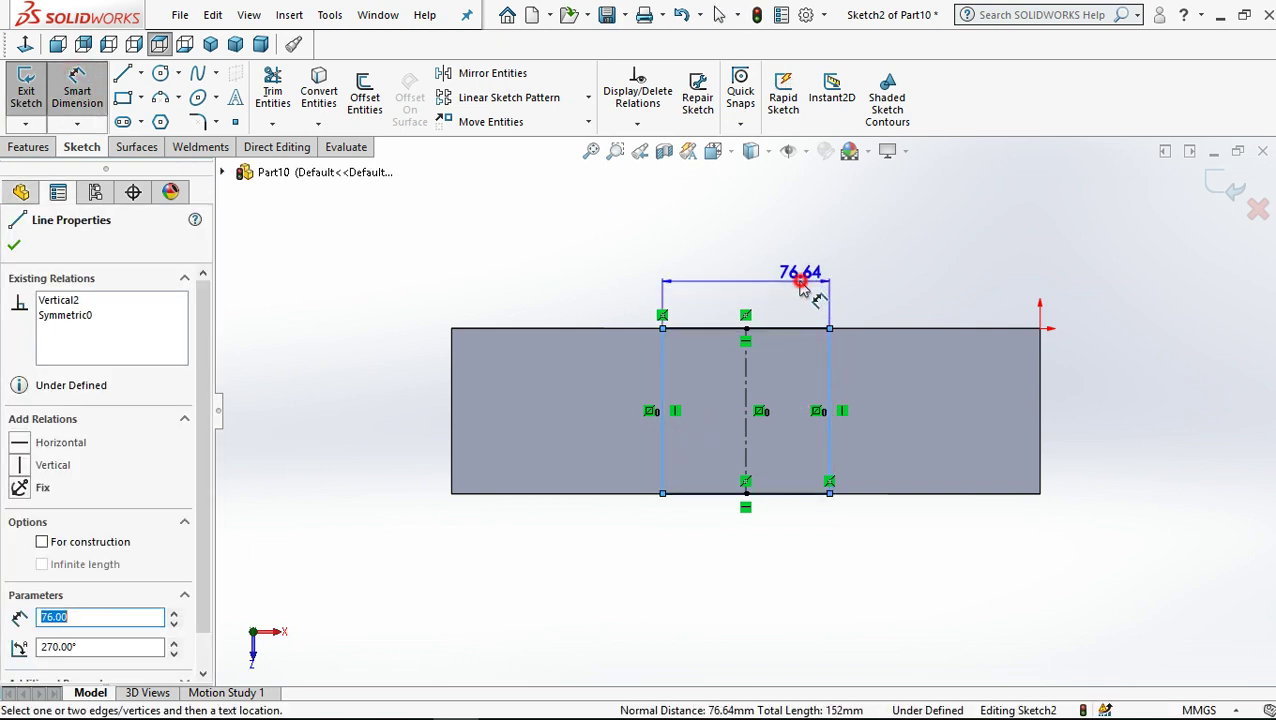
left_click(800, 288)
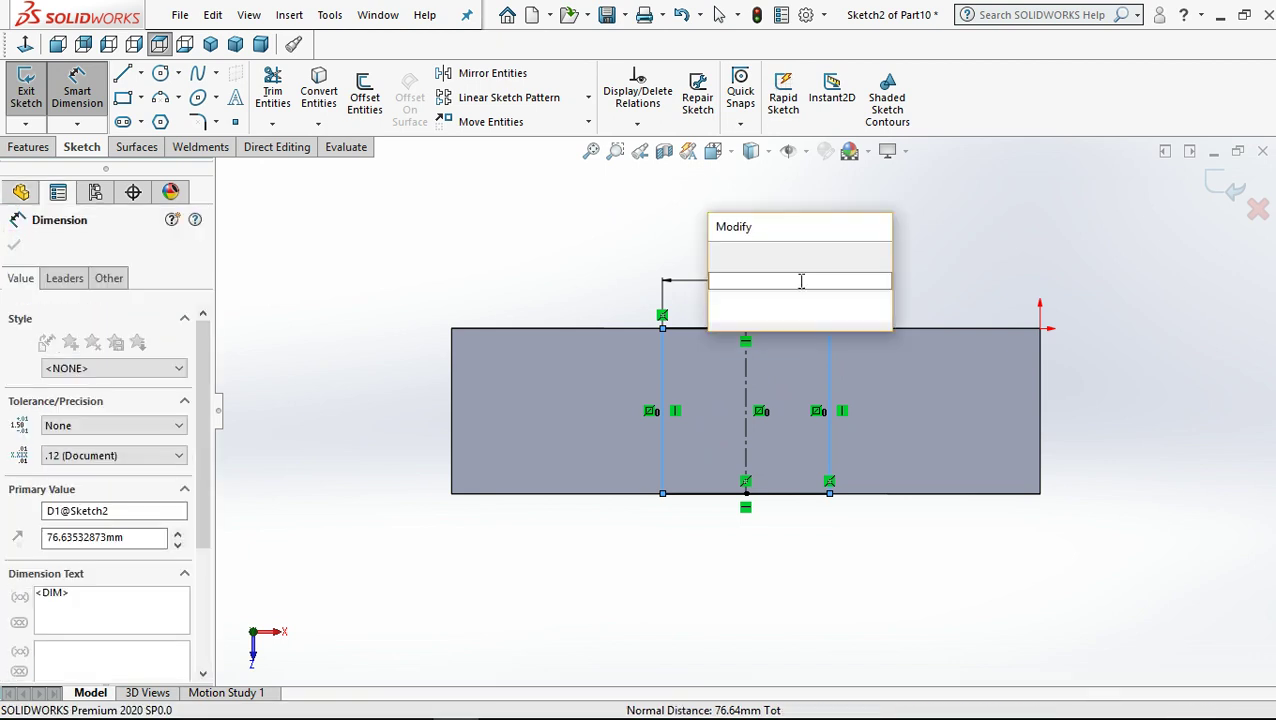
key("BackSpace")
key("Escape")
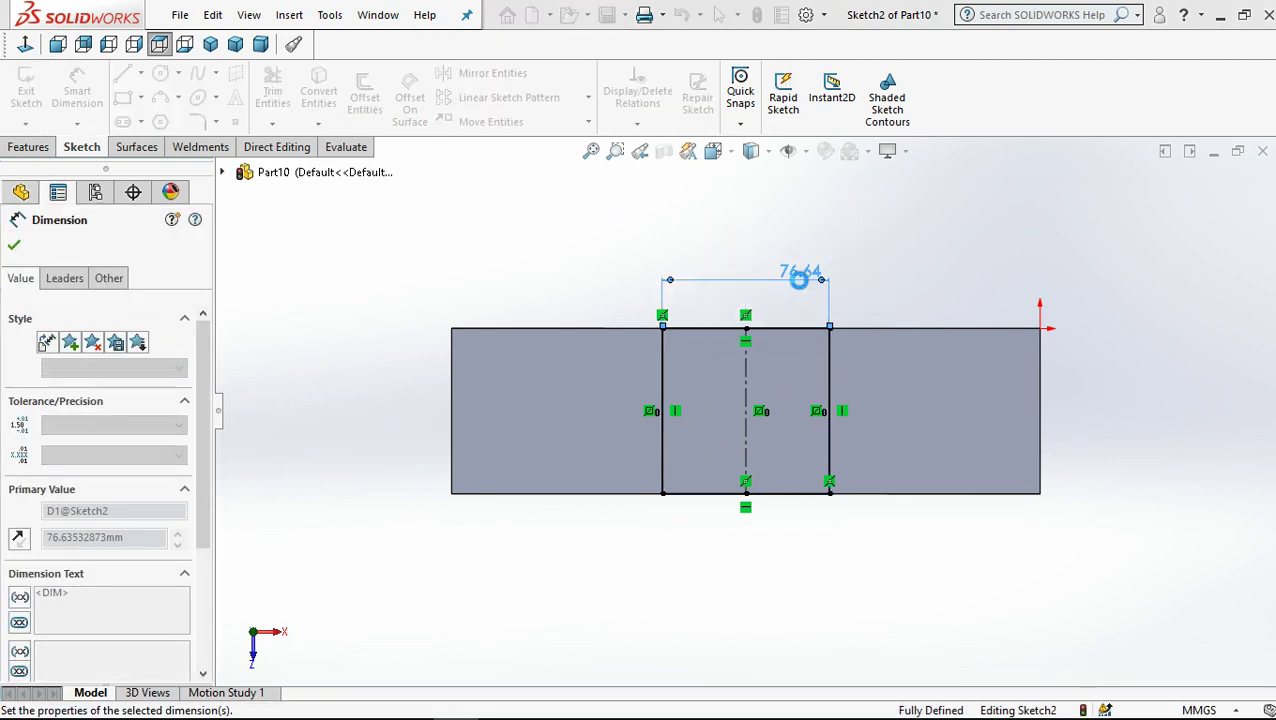
left_click(684, 533)
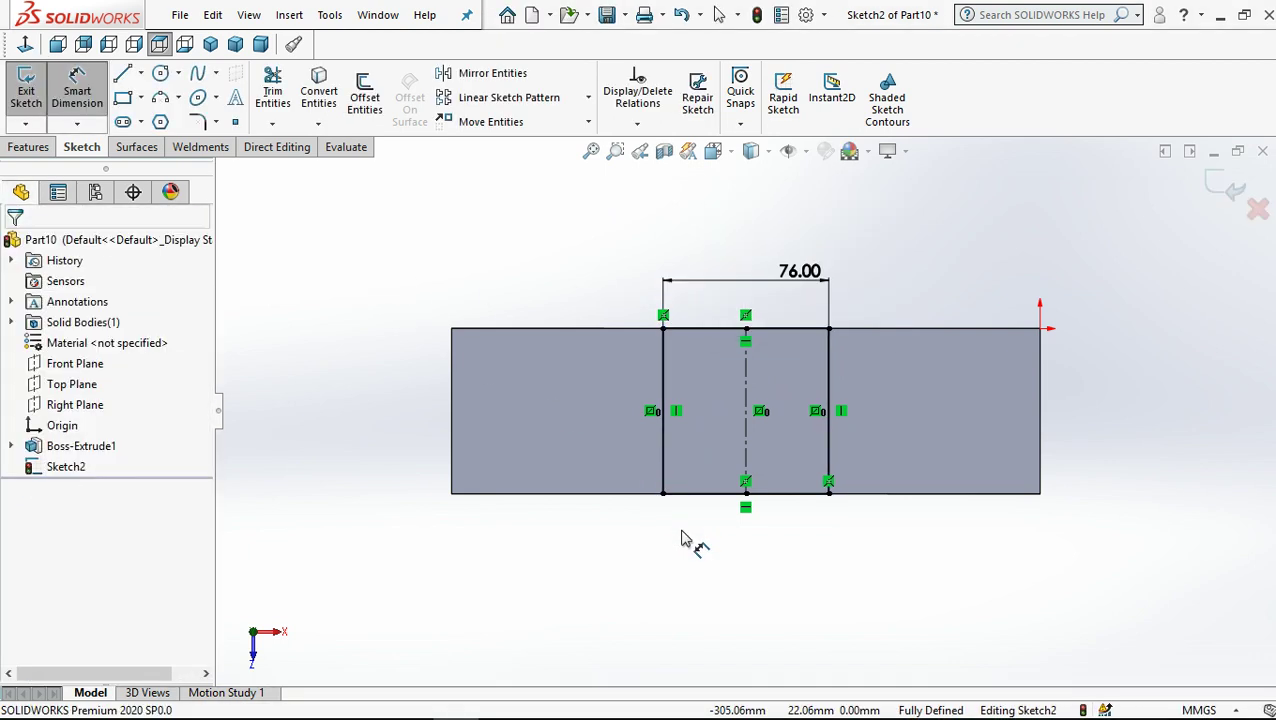
mouse_move(684, 533)
middle_mouse_down()
mouse_move(698, 398)
mouse_move(661, 320)
middle_mouse_up()
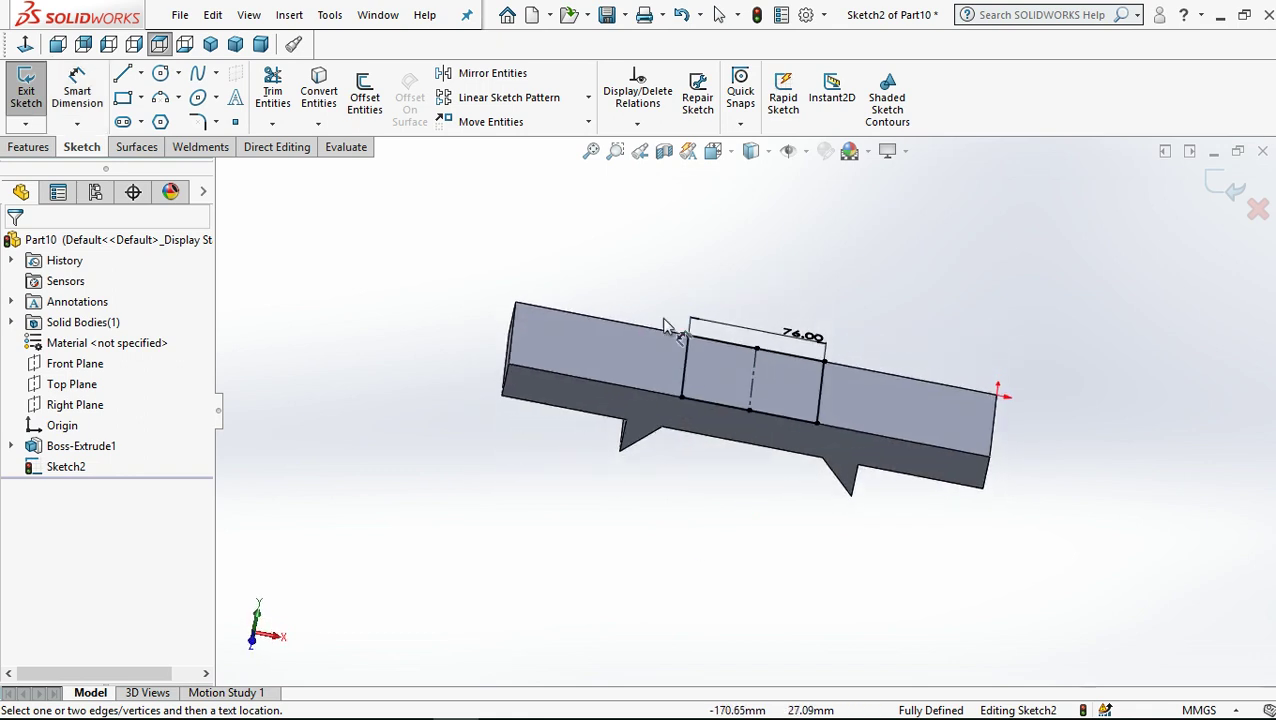
Extrude Sketch2's central strip as a 50 mm blind boss (Boss-Extrude2)
left_click(30, 147)
left_click(347, 518)
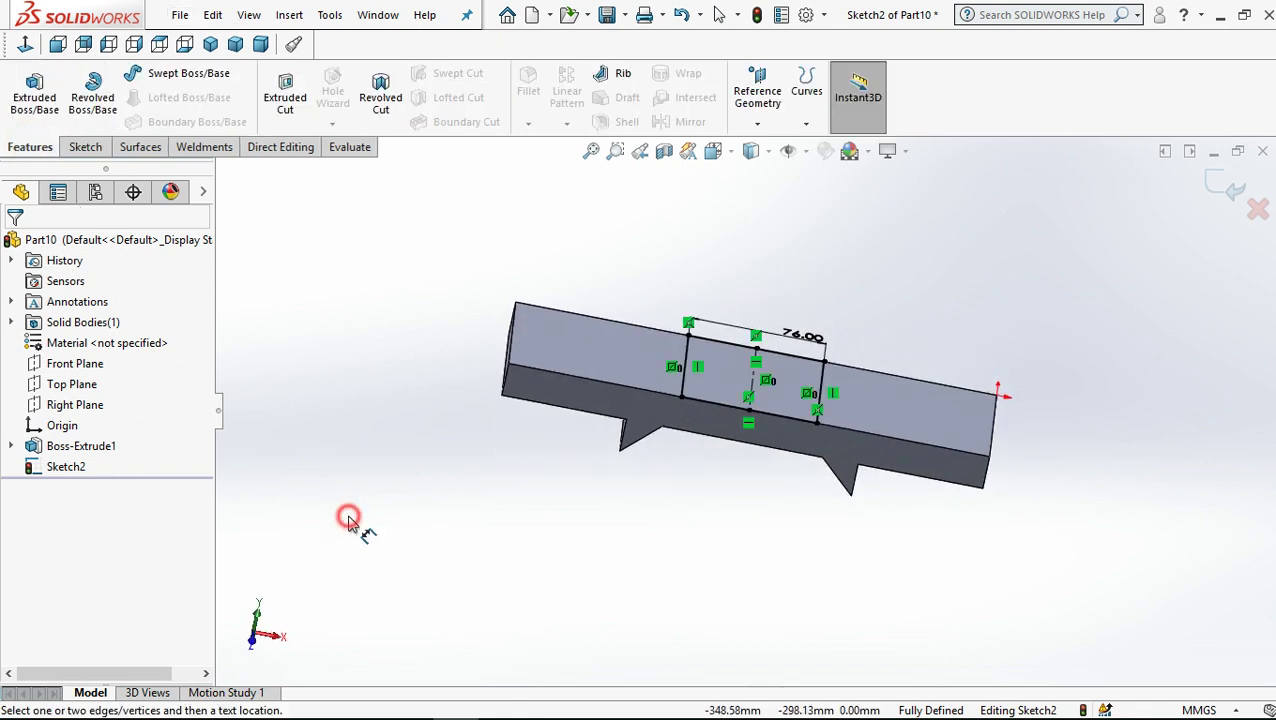
left_click(30, 92)
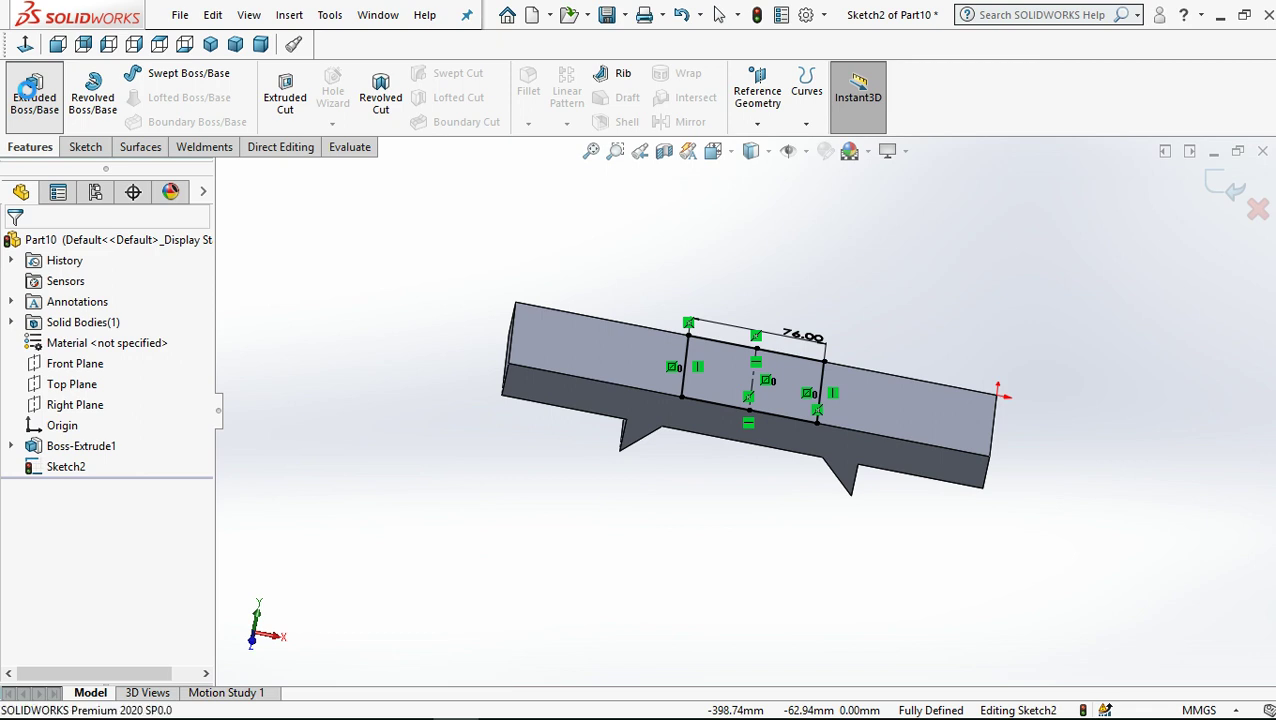
type("50")
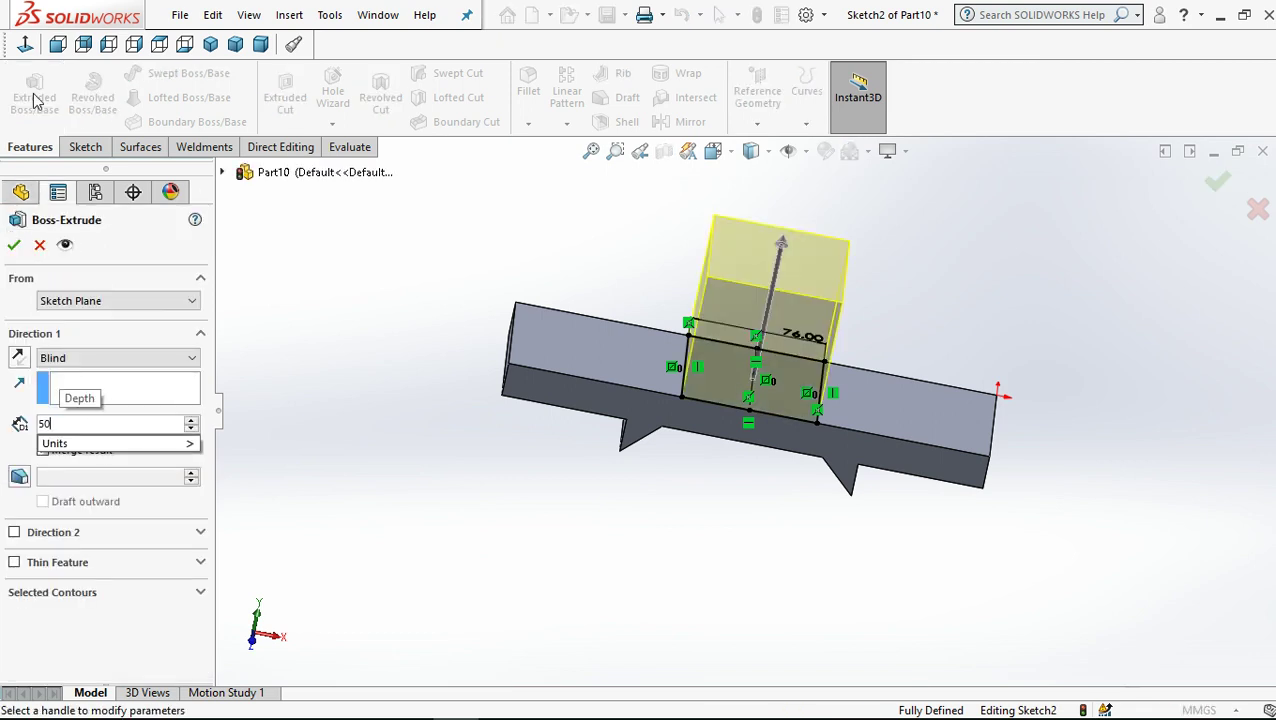
key("Return")
left_click(16, 248)
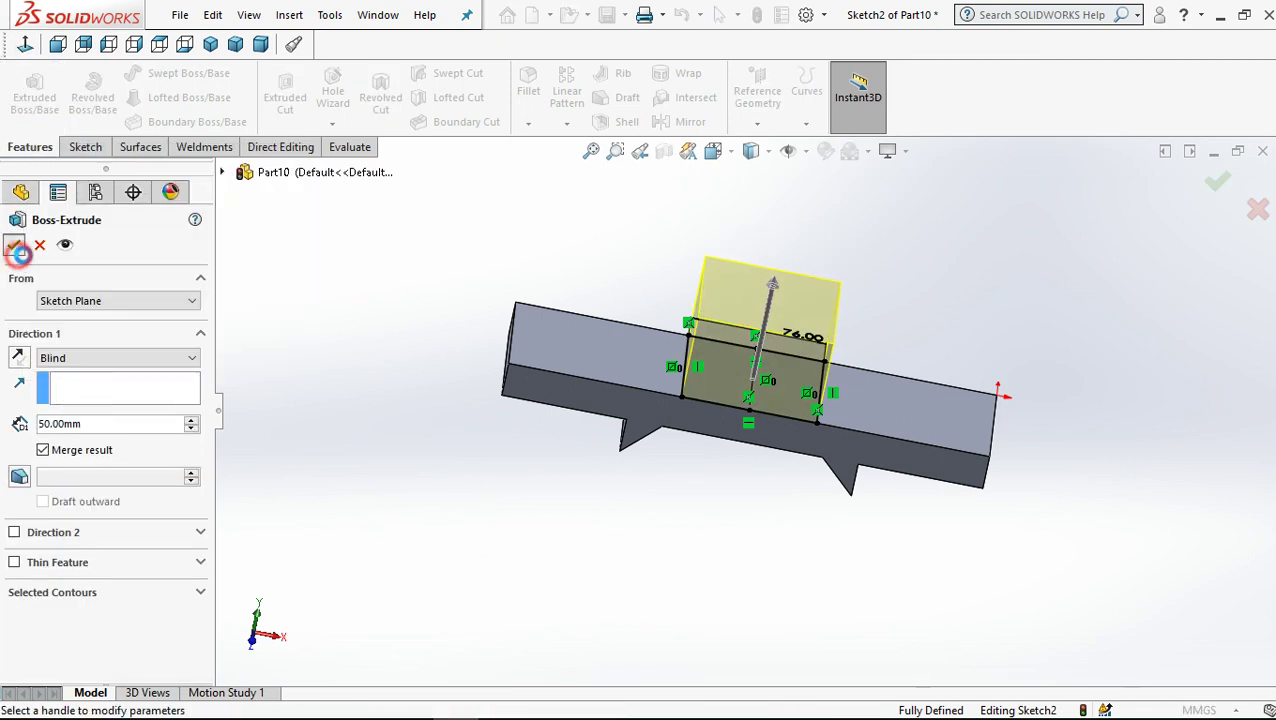
Start a new sketch, Sketch3, on the top face of the 50 mm boss
left_click(323, 256)
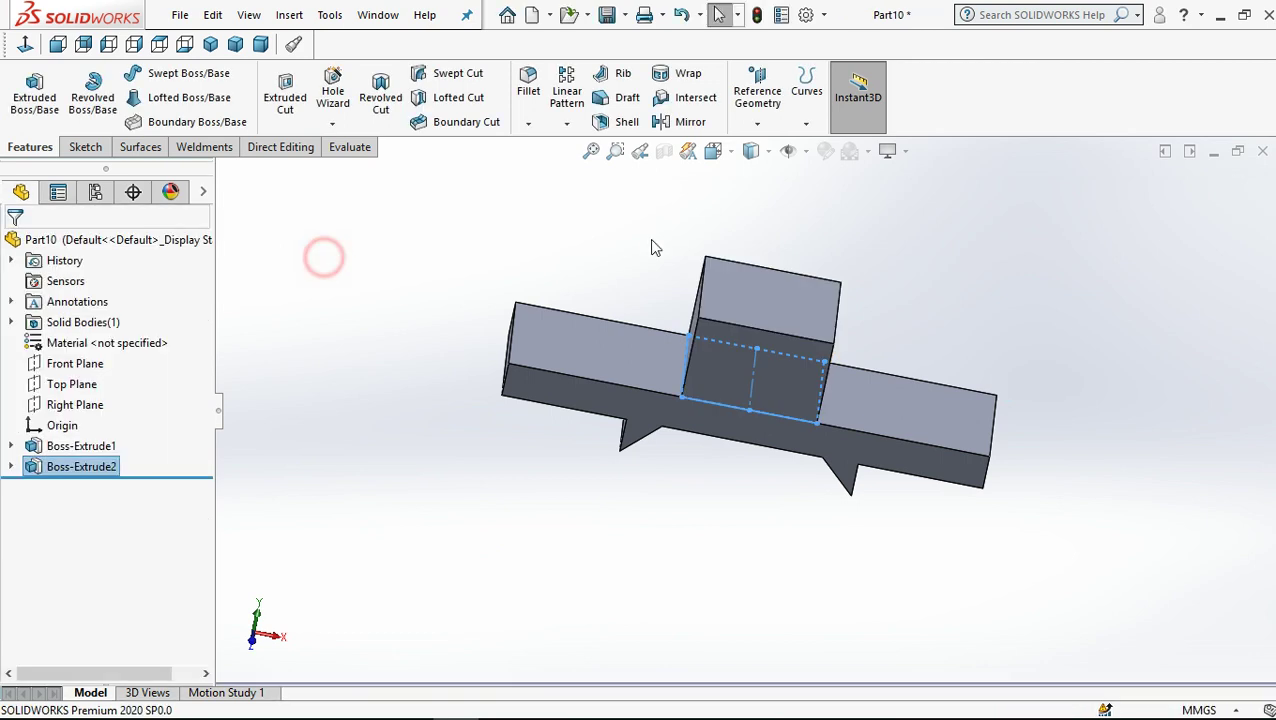
left_click(790, 303)
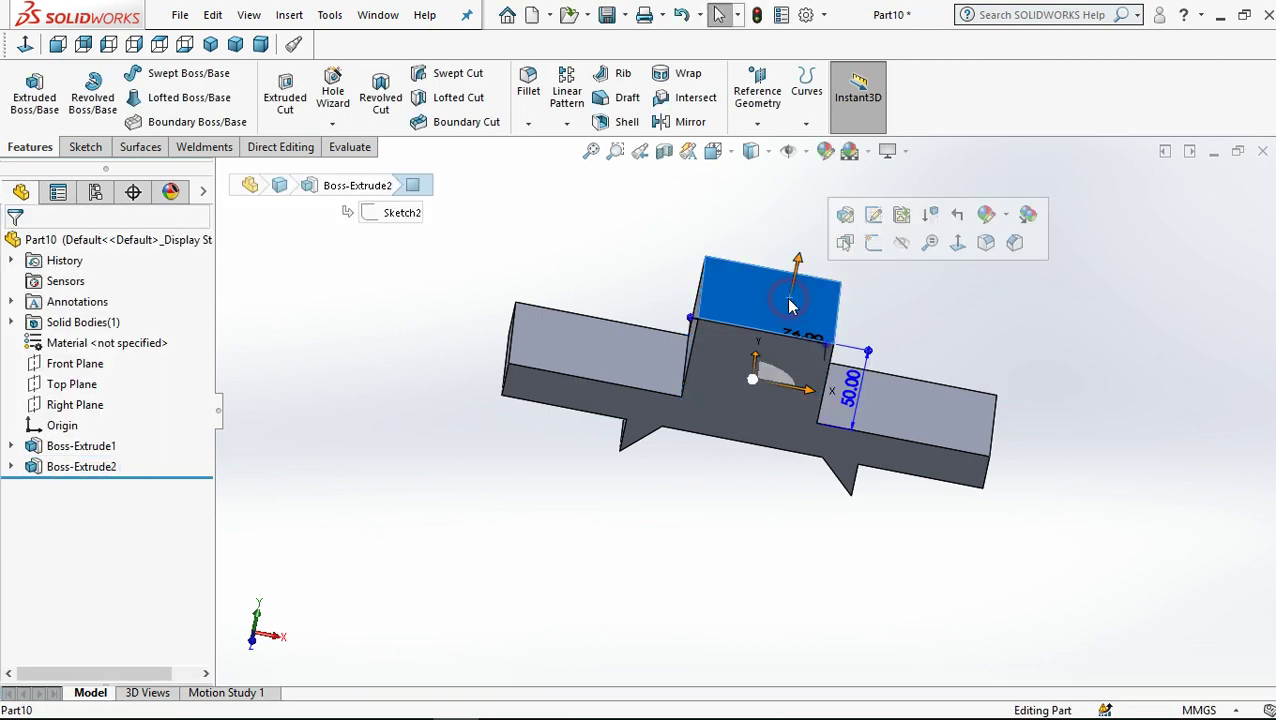
left_click(872, 250)
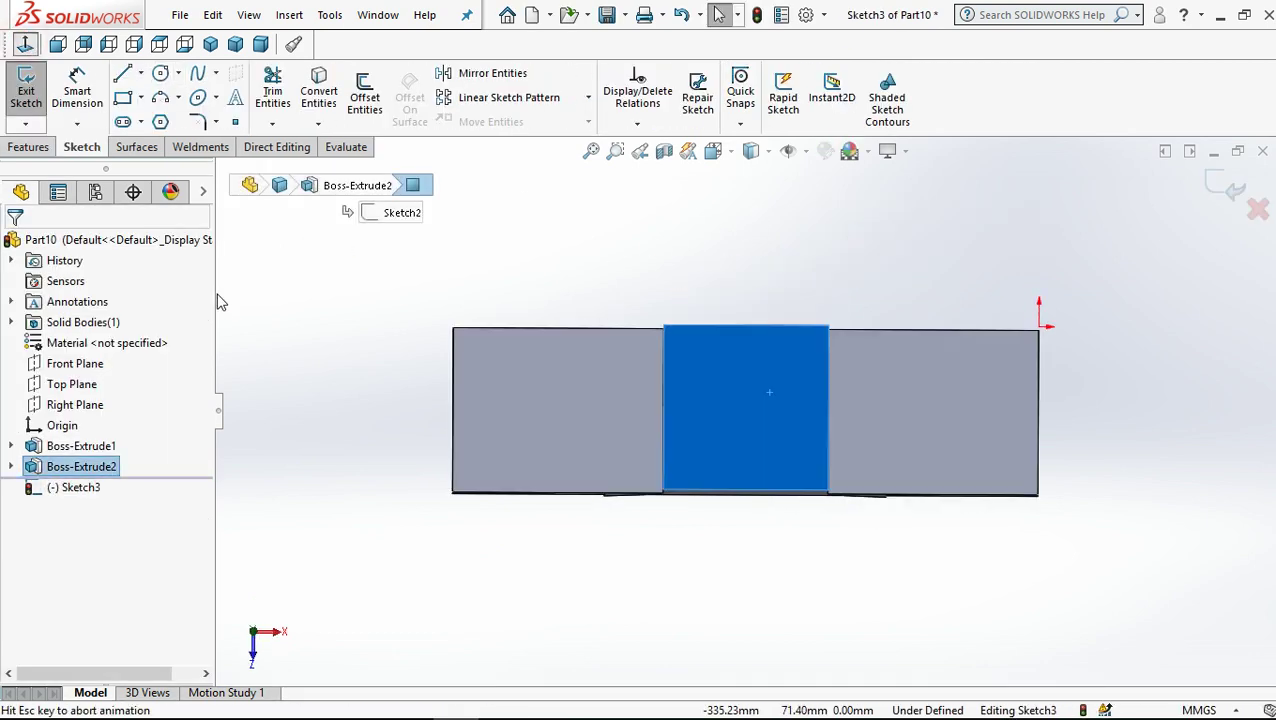
left_click(279, 299)
left_click(160, 74)
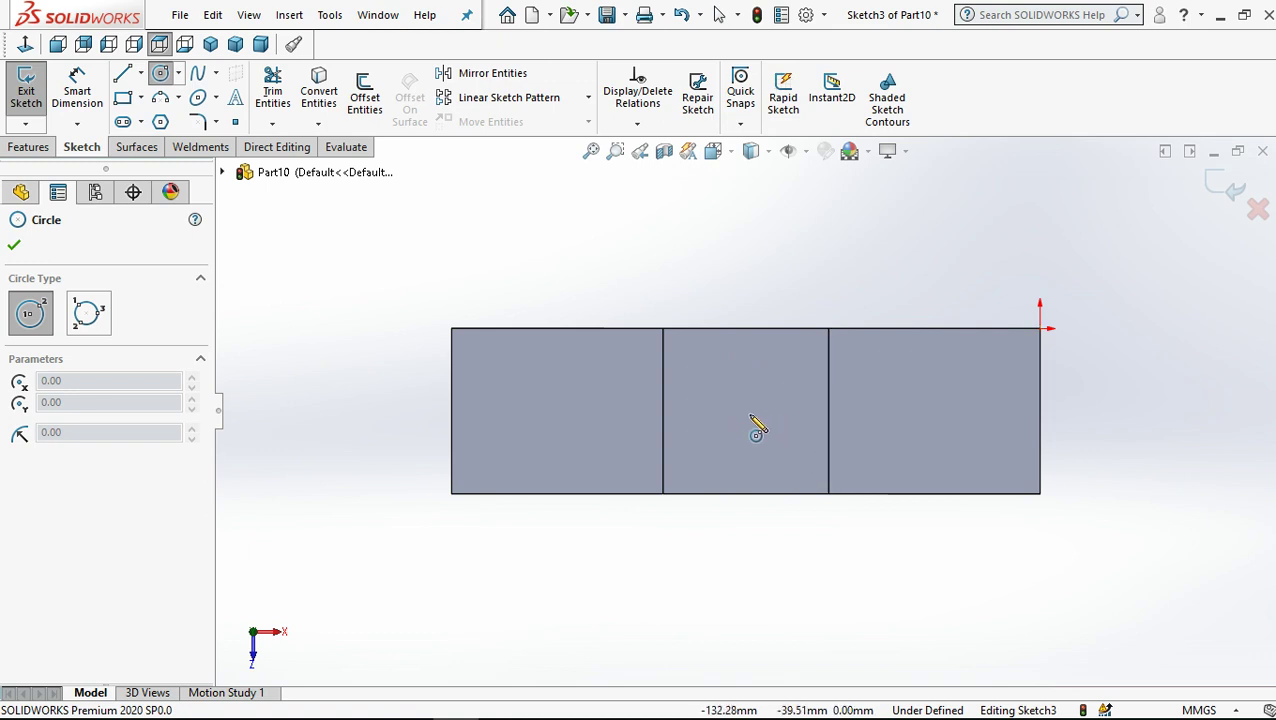
Sketch a small circle in the middle and left sections and a larger one on the right
left_click(749, 400)
left_click(750, 430)
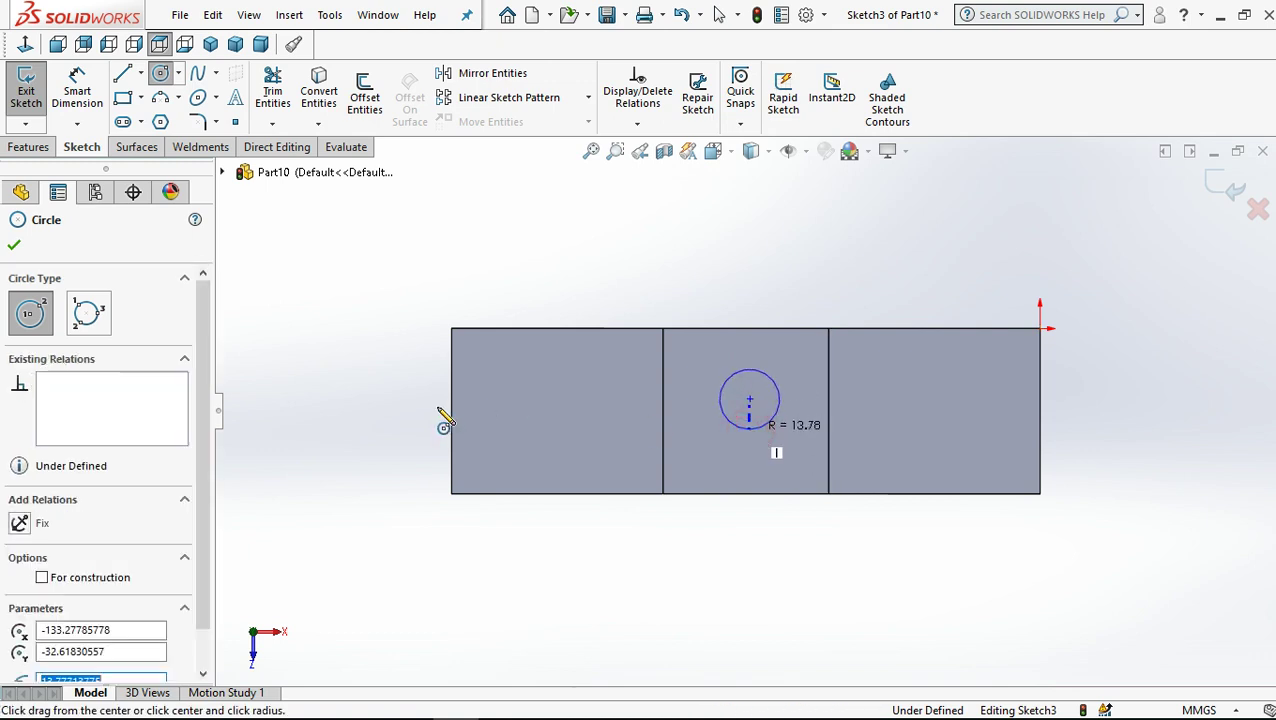
left_click(510, 400)
left_click(527, 420)
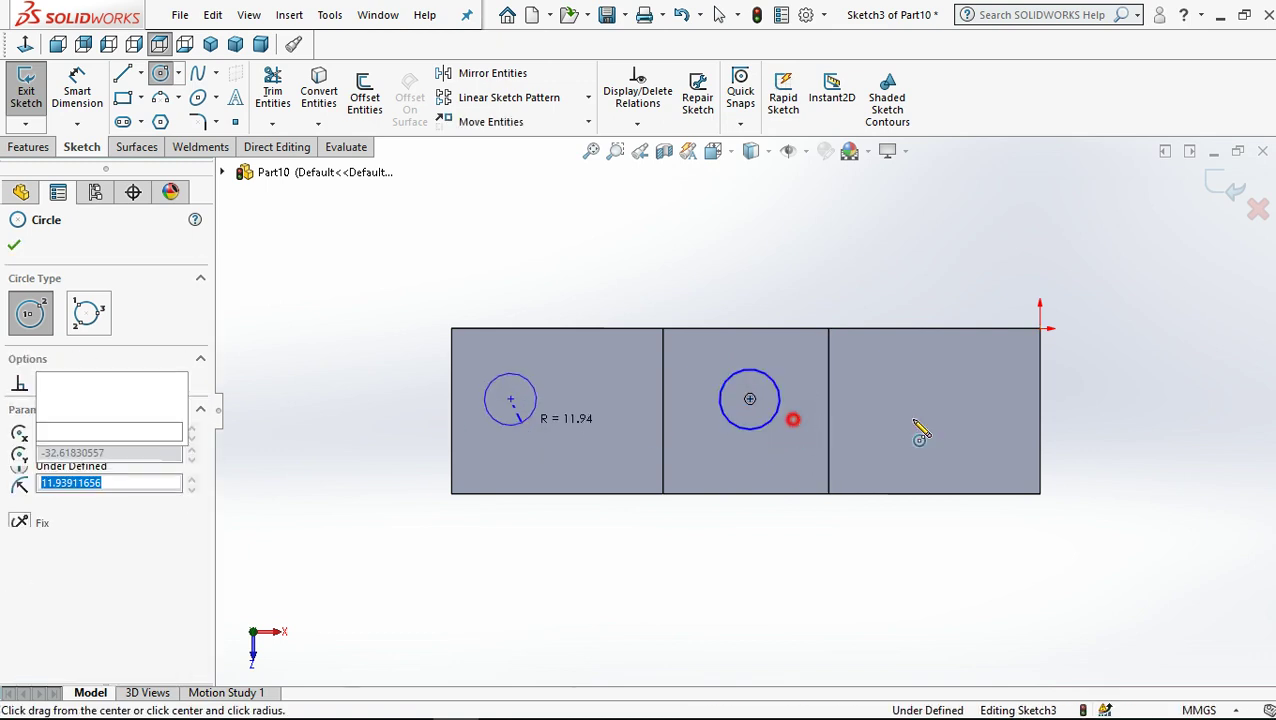
left_click(946, 399)
left_click(958, 445)
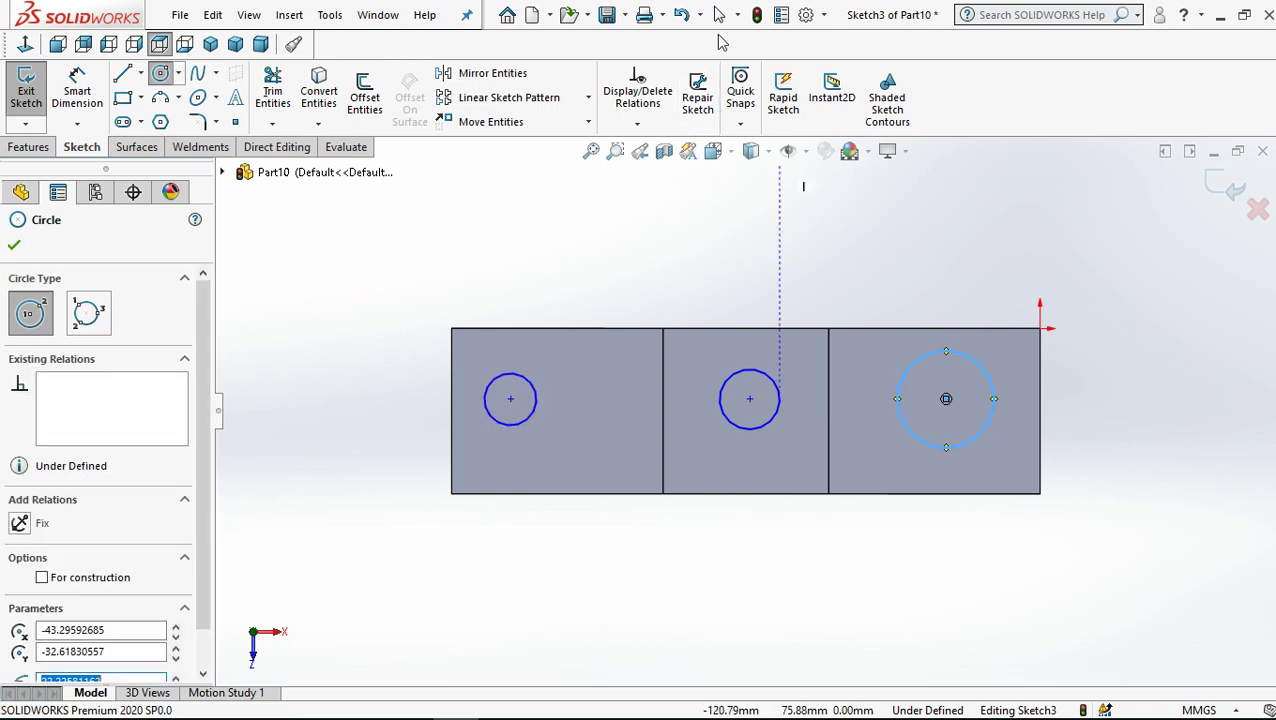
left_click(718, 16)
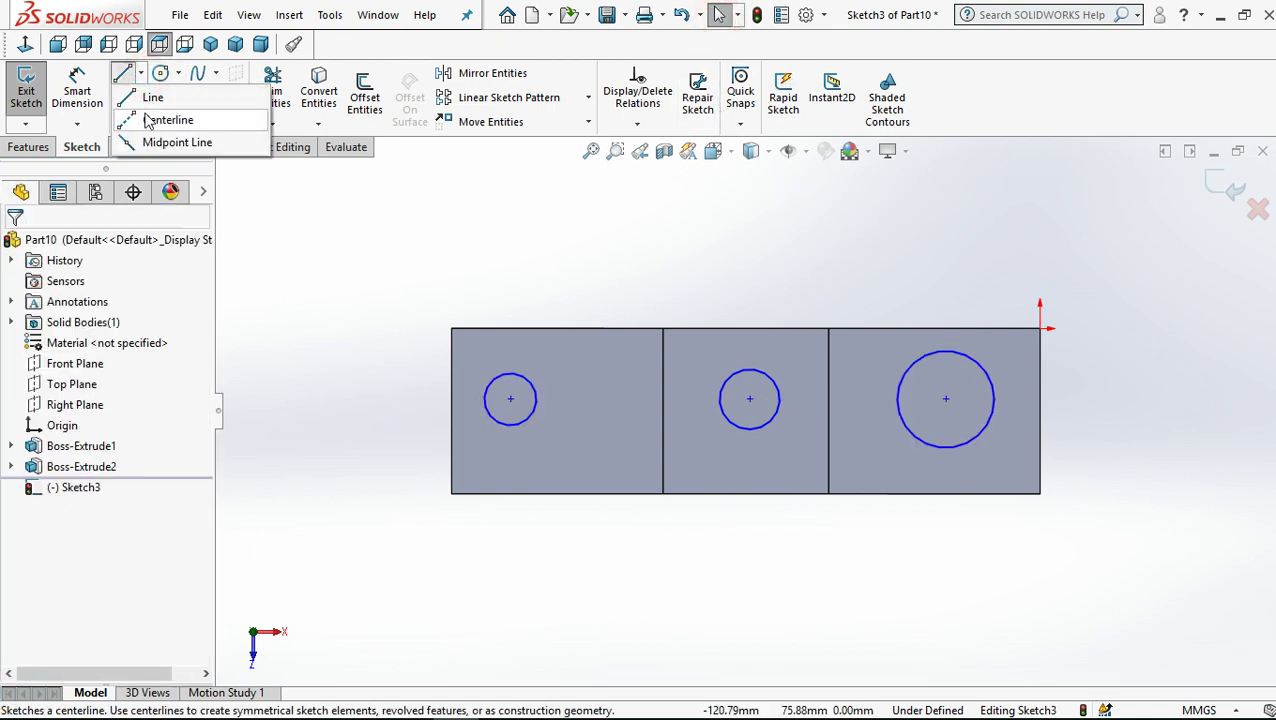
Draw a vertical construction centerline through the middle section from top to bottom edge
left_click(160, 120)
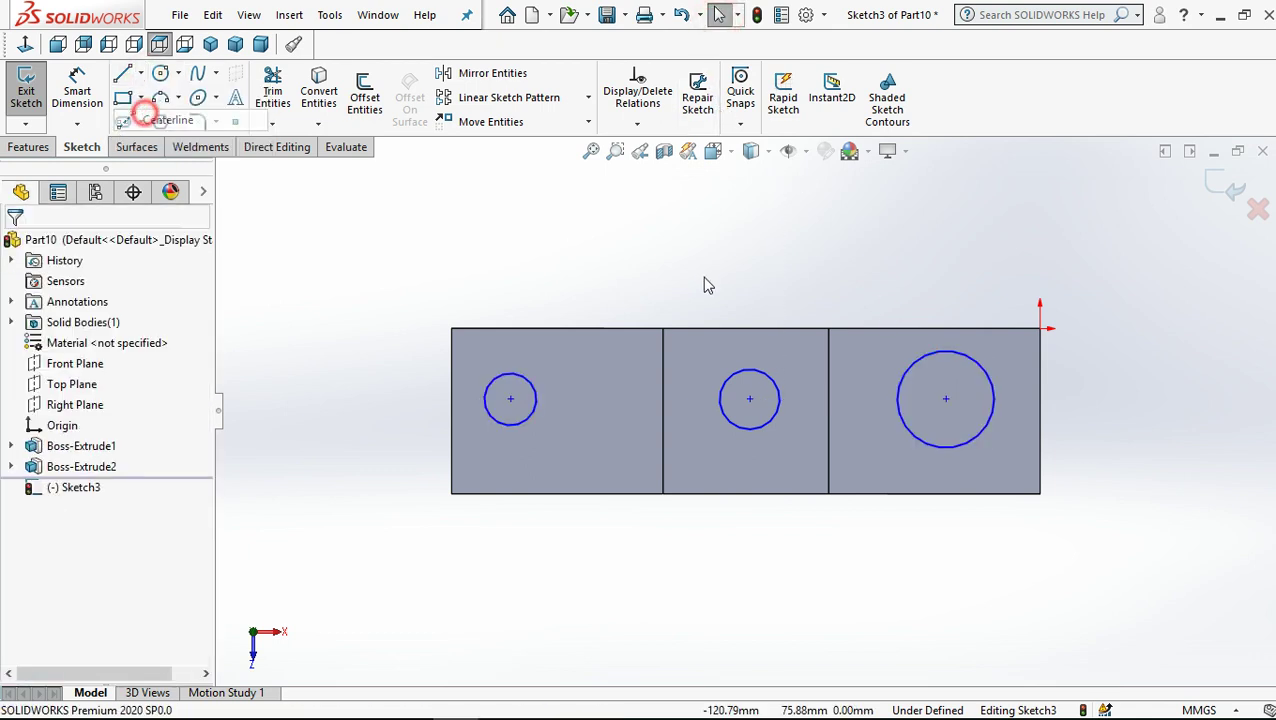
left_click(746, 328)
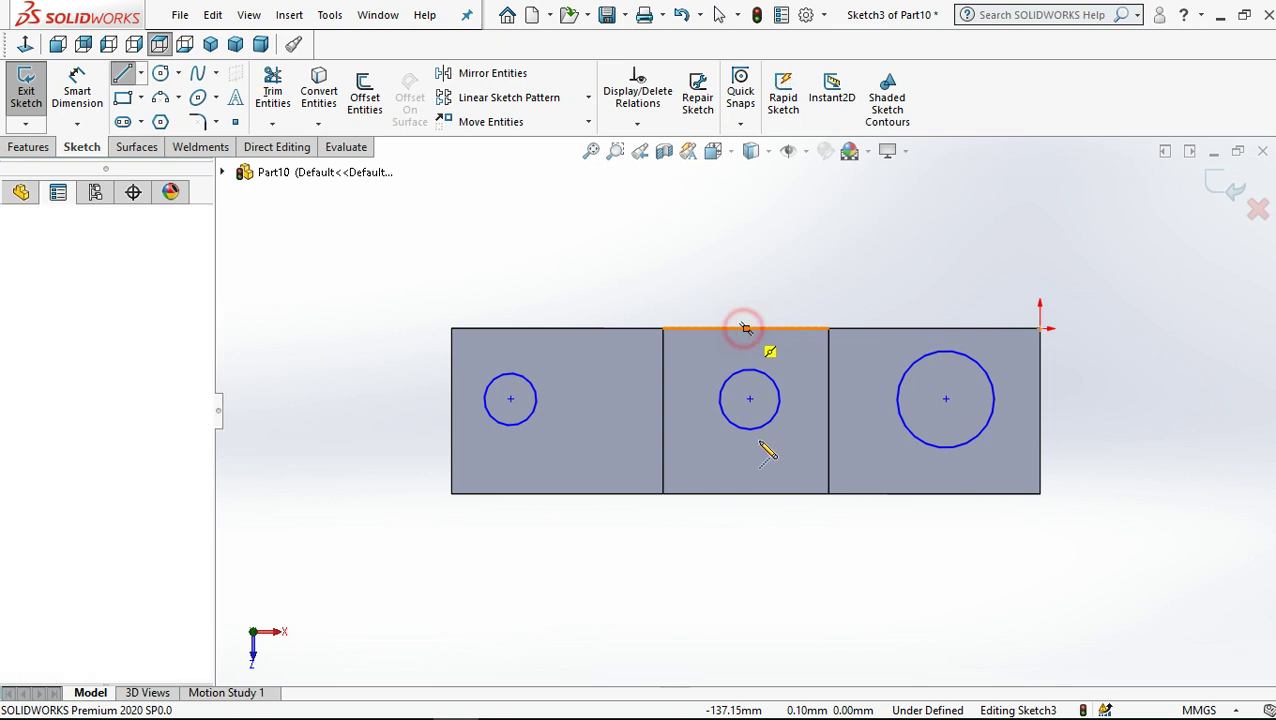
left_click(745, 493)
left_click(716, 16)
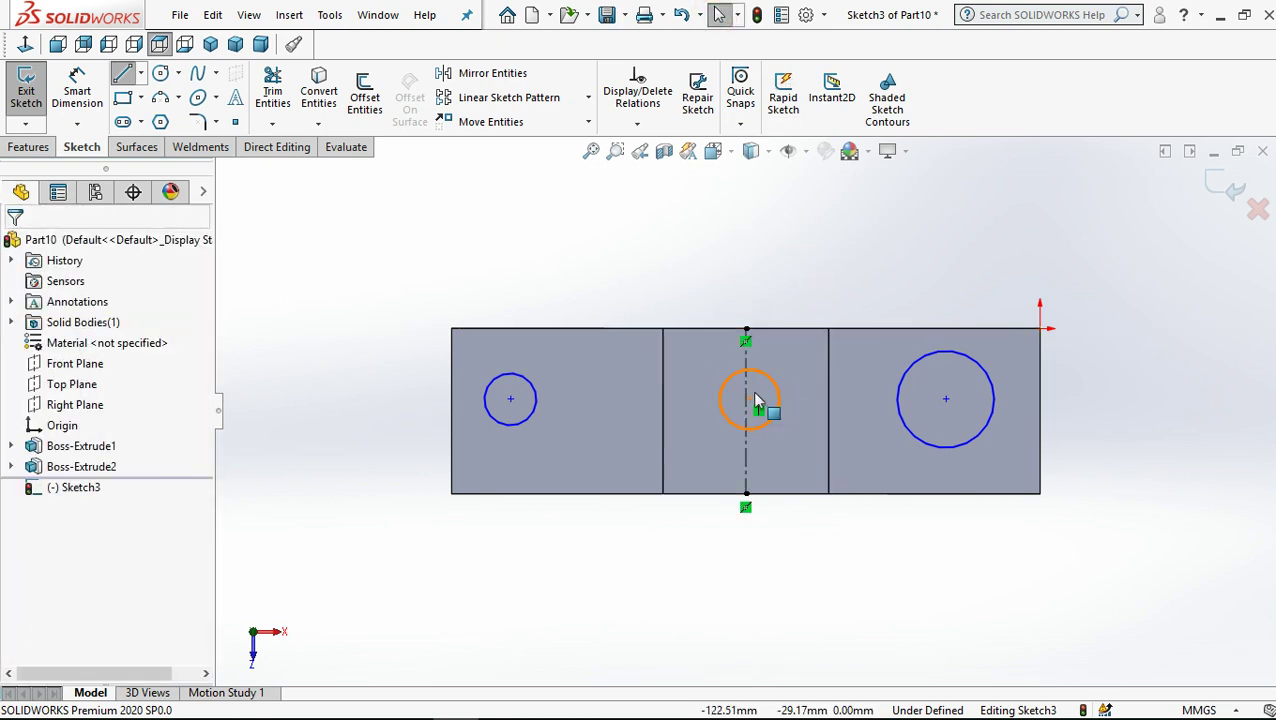
Try making the middle circle's centre coincident with the centerline, dismissing the relation error
left_click(749, 399)
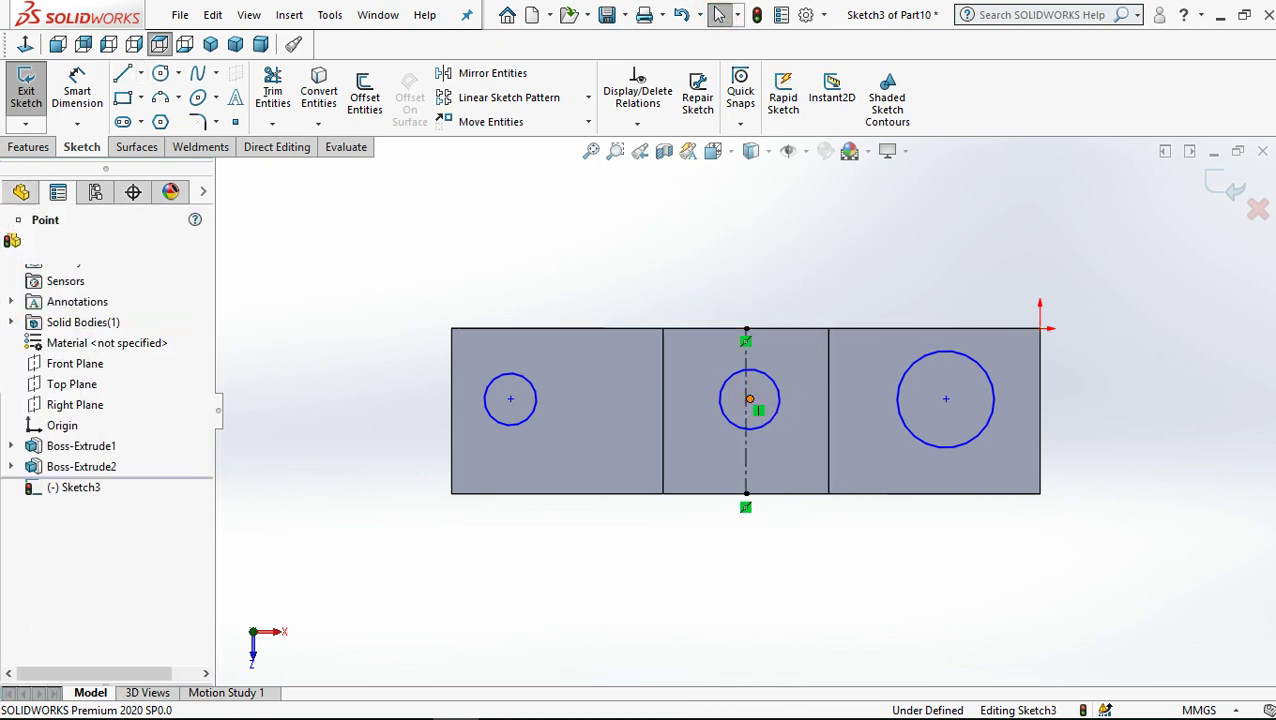
left_click(749, 410)
left_click(749, 408, "ctrl")
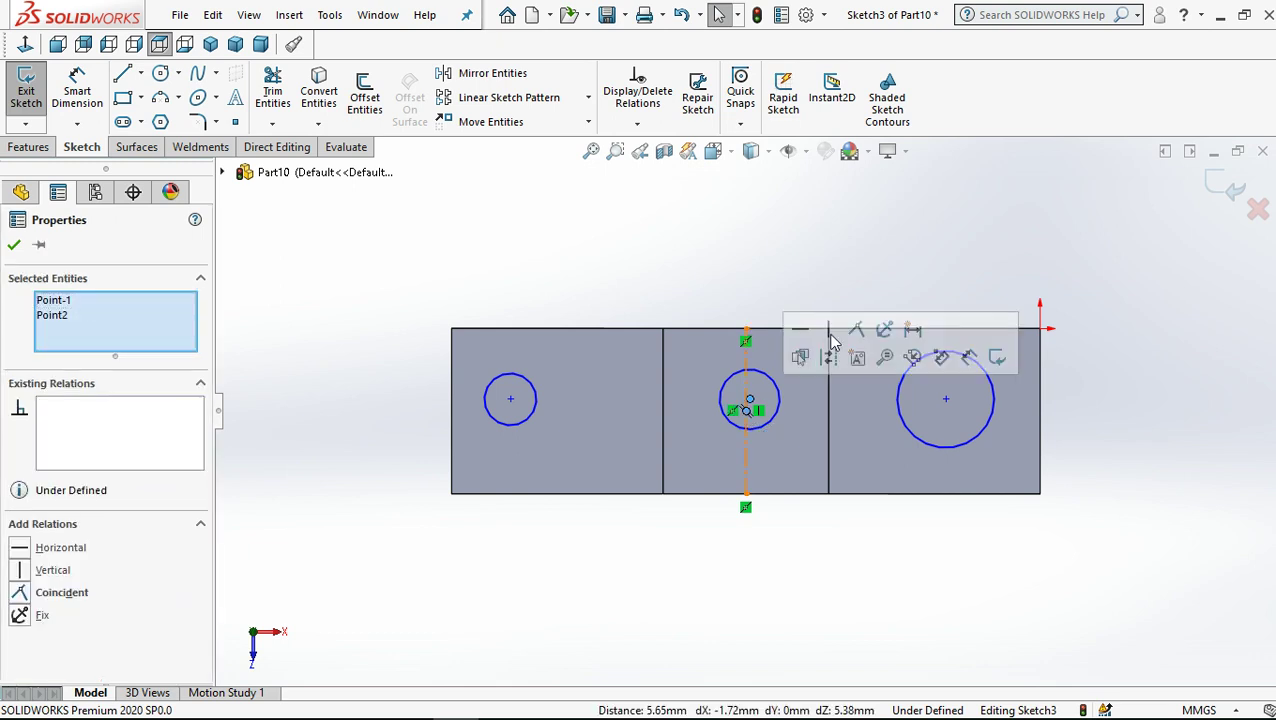
left_click(858, 330)
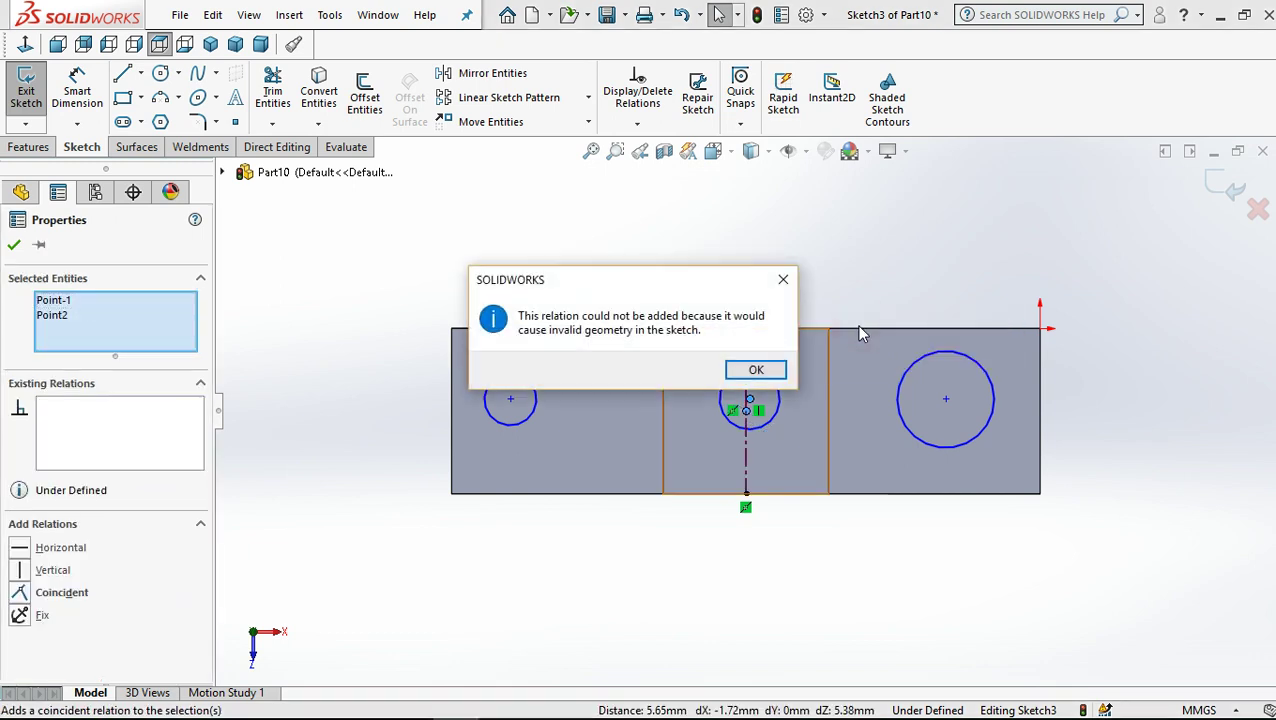
left_click(785, 280)
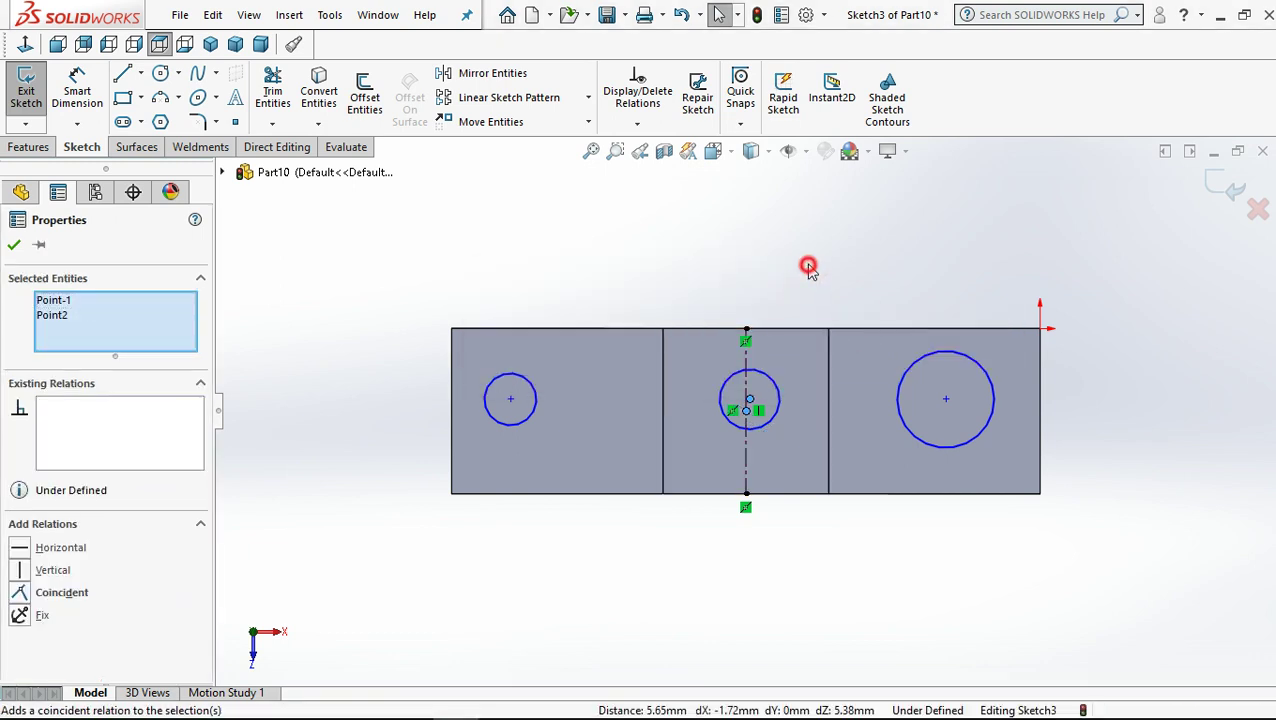
left_click(800, 293)
scroll(743, 415, "down", 3)
Drag the middle circle's centre to the centerline and delete the Midpoint relation
scroll(745, 395, "down", 2)
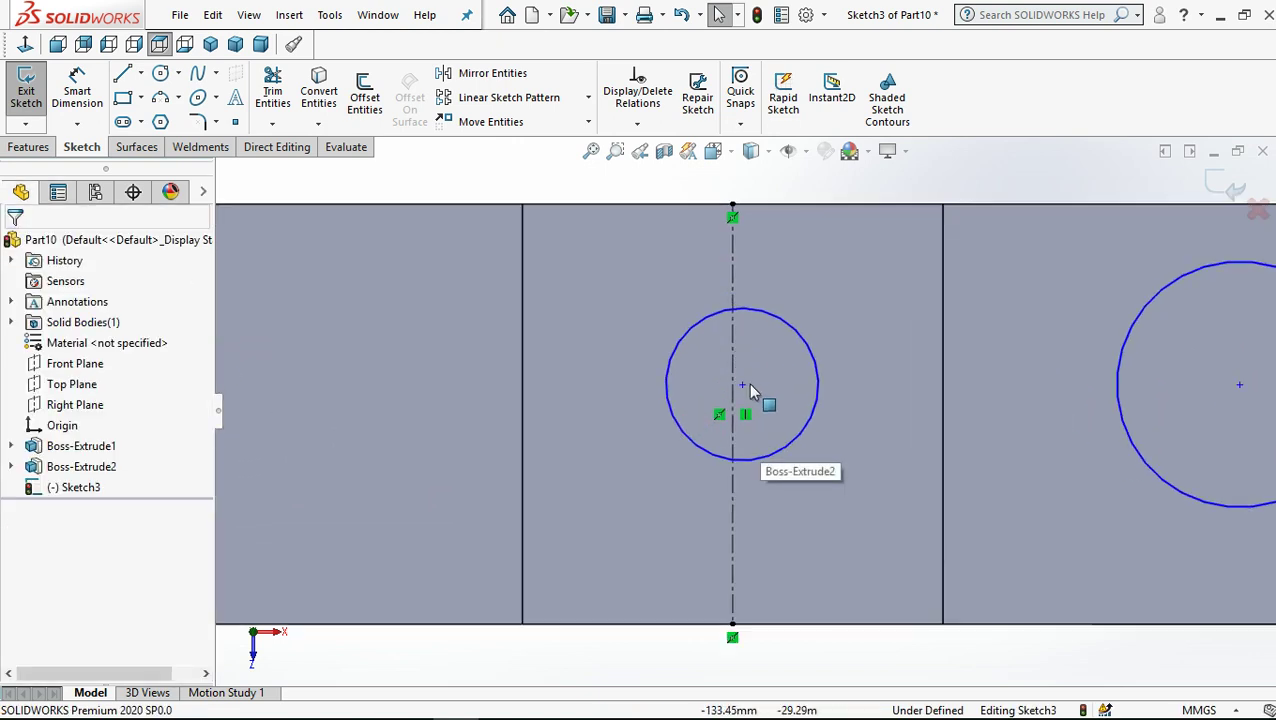
scroll(748, 400, "down", 2)
left_click_drag(758, 406, 756, 424)
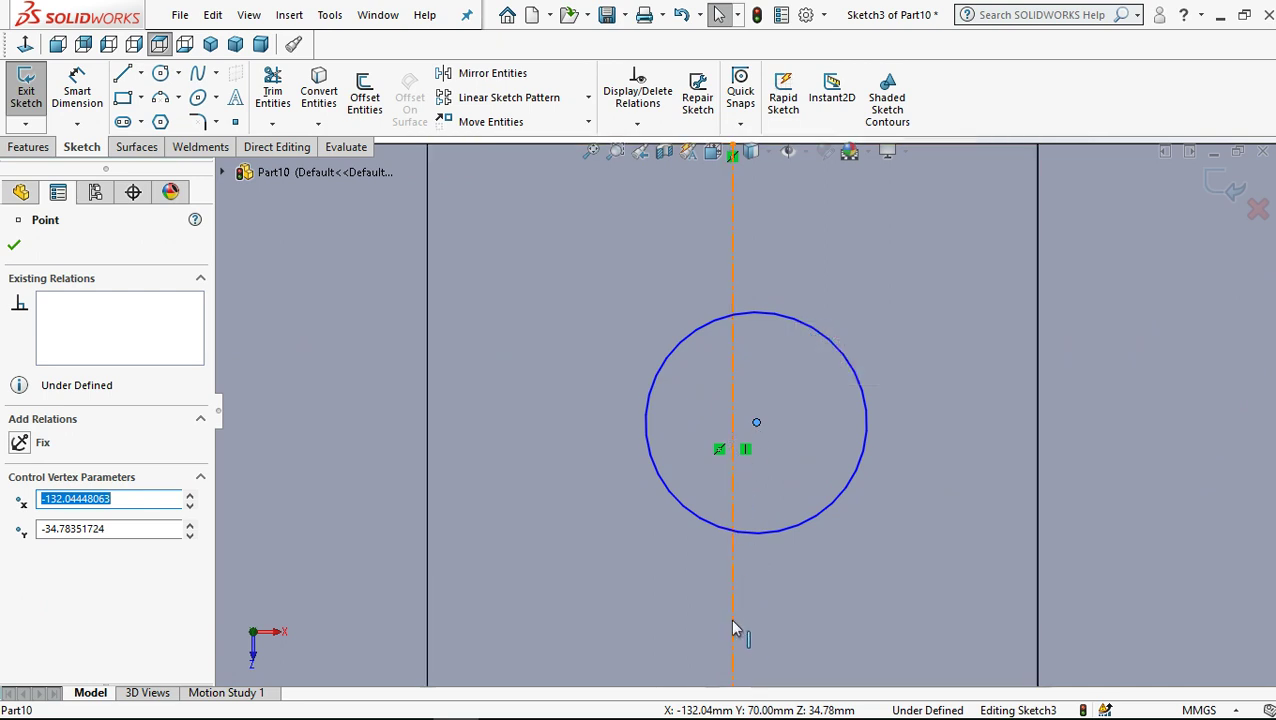
left_click(735, 455)
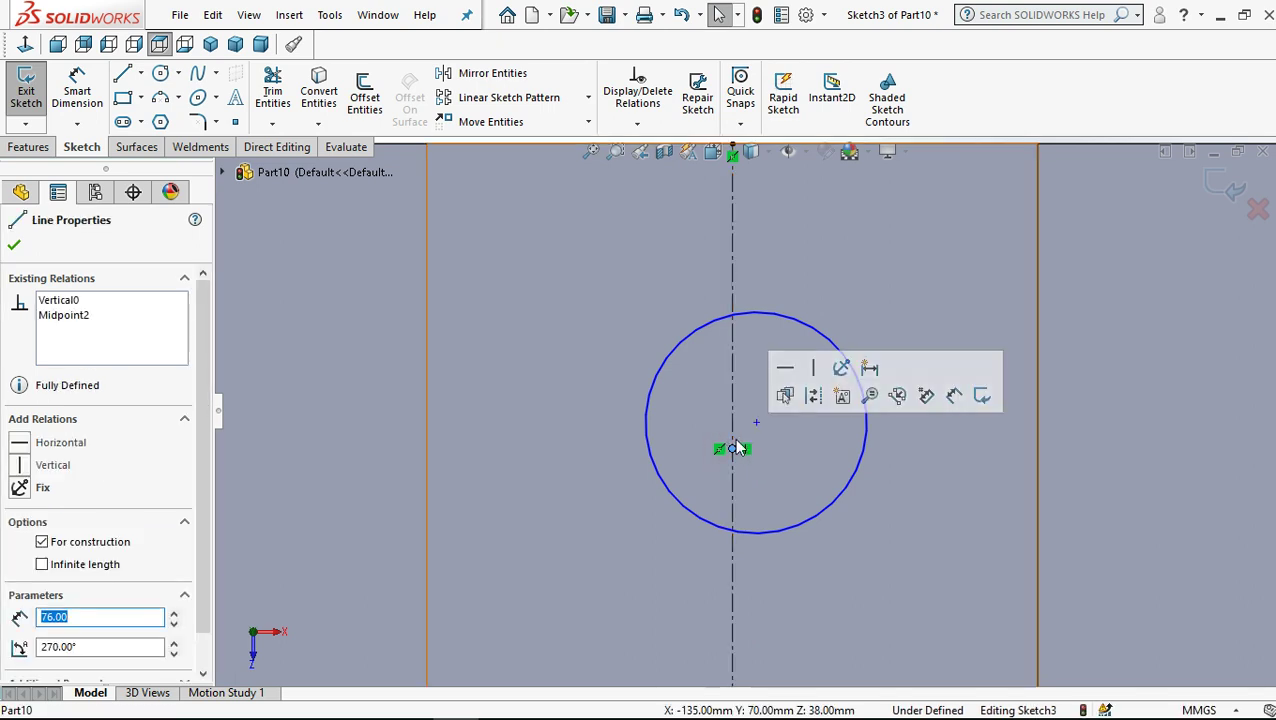
right_click(725, 450)
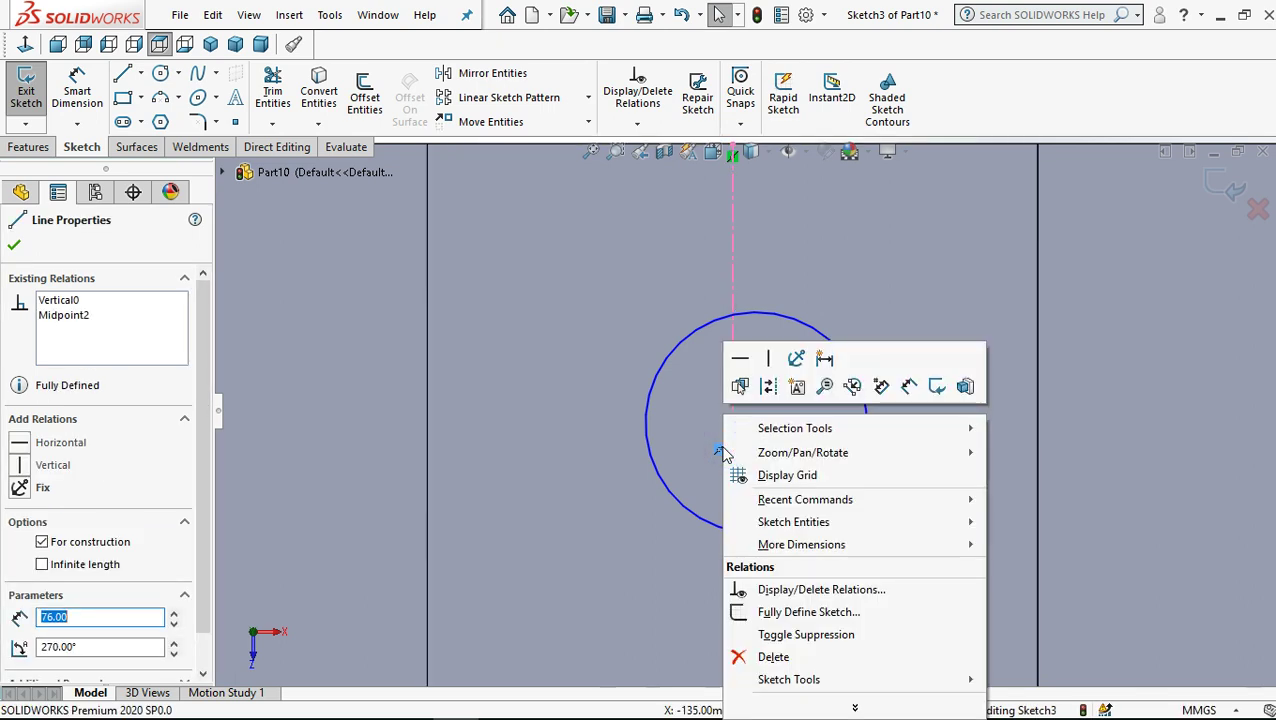
left_click(746, 657)
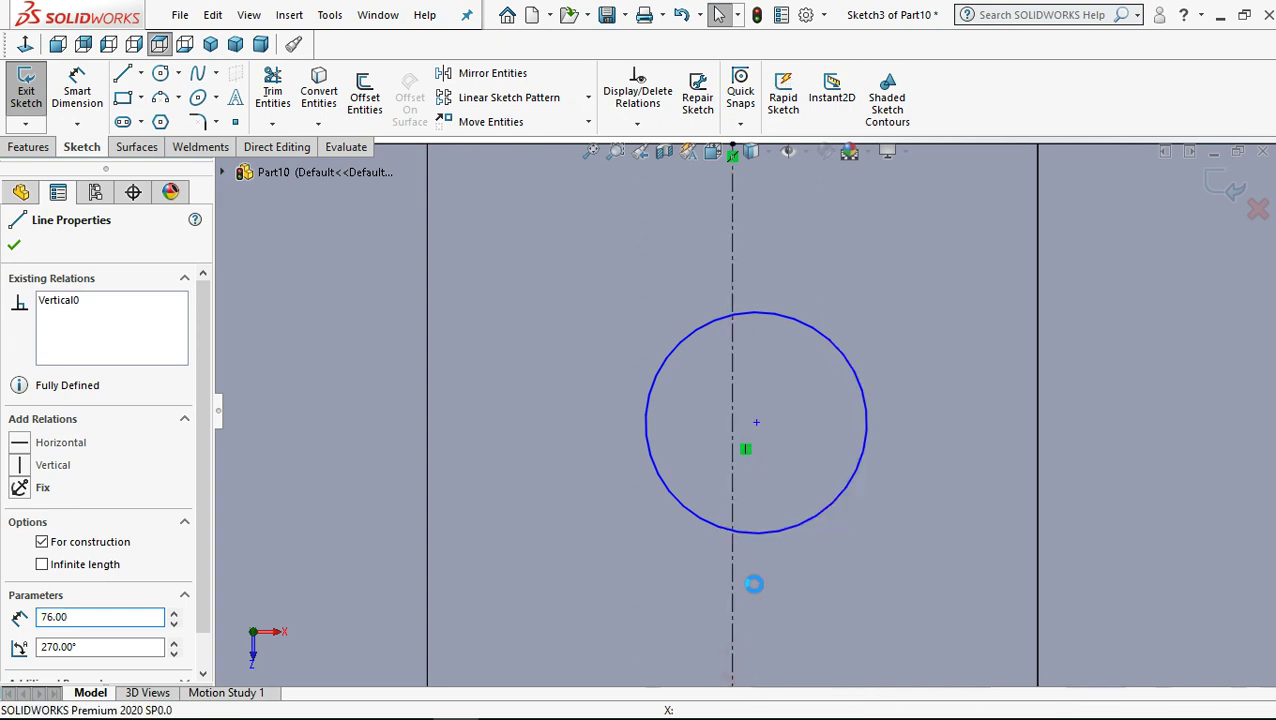
Make the middle circle's centre coincident with the point on the centerline
left_click(756, 422)
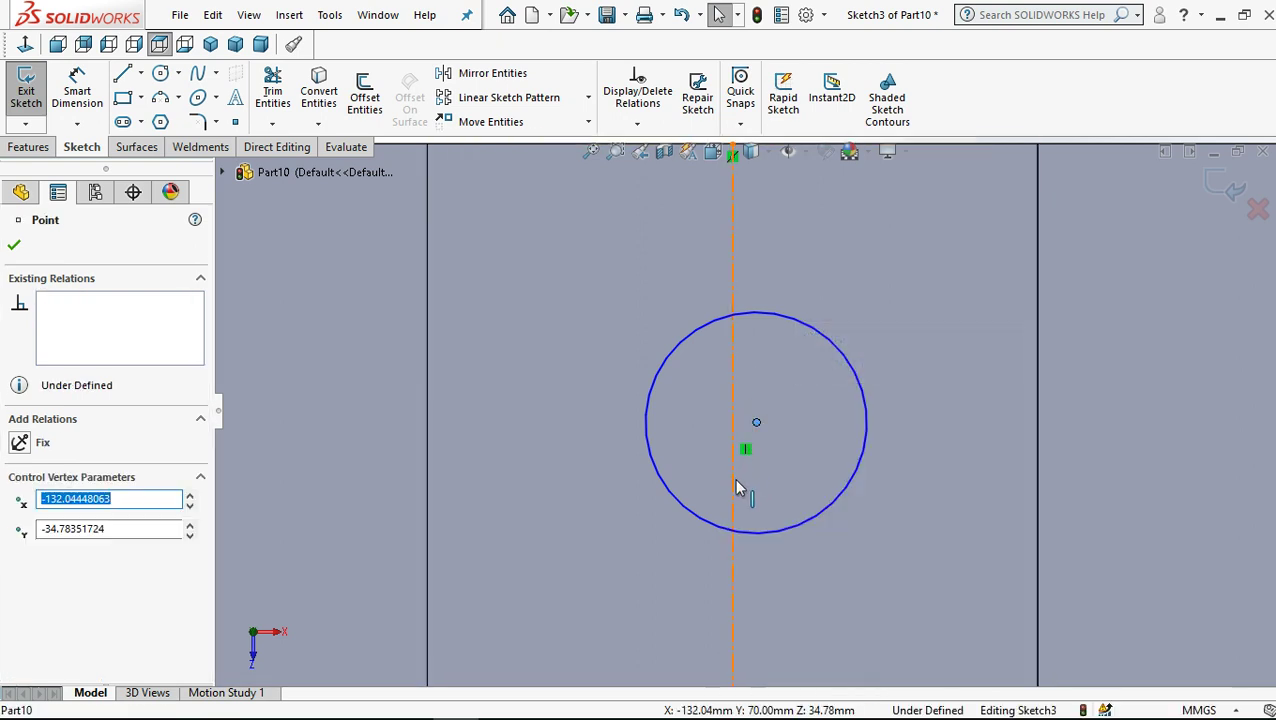
left_click(733, 450)
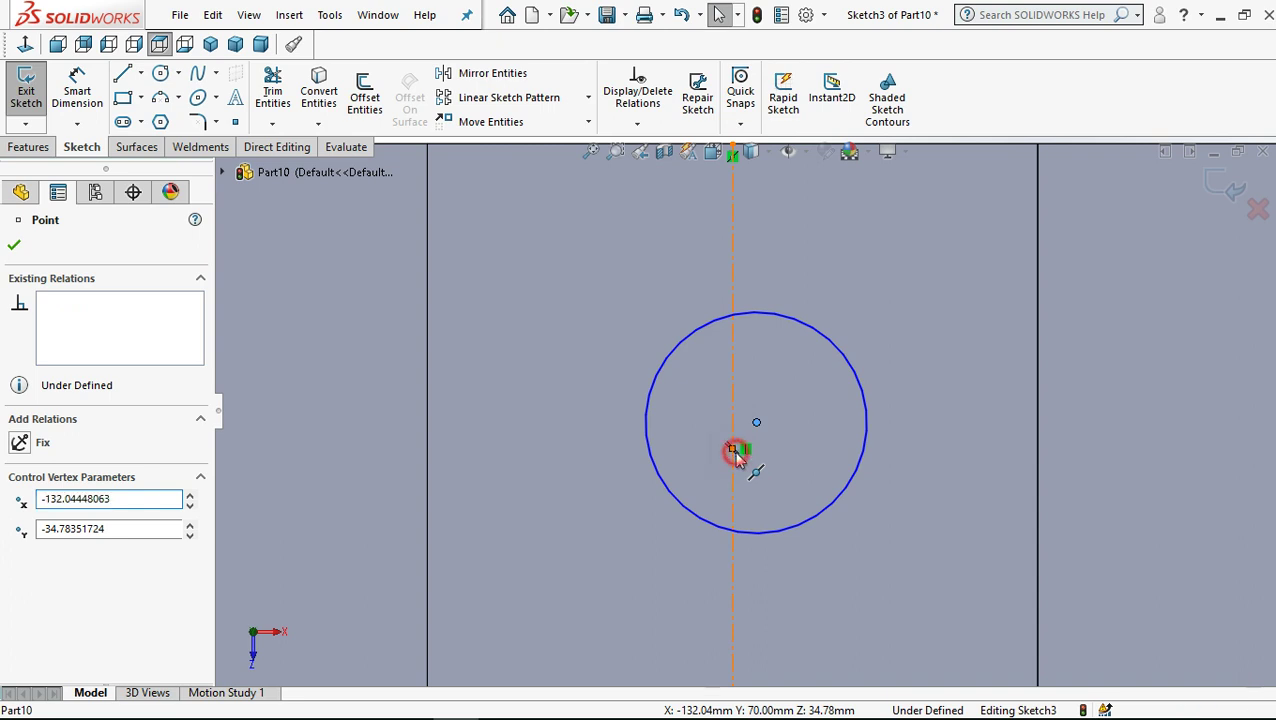
left_click(740, 450, "ctrl")
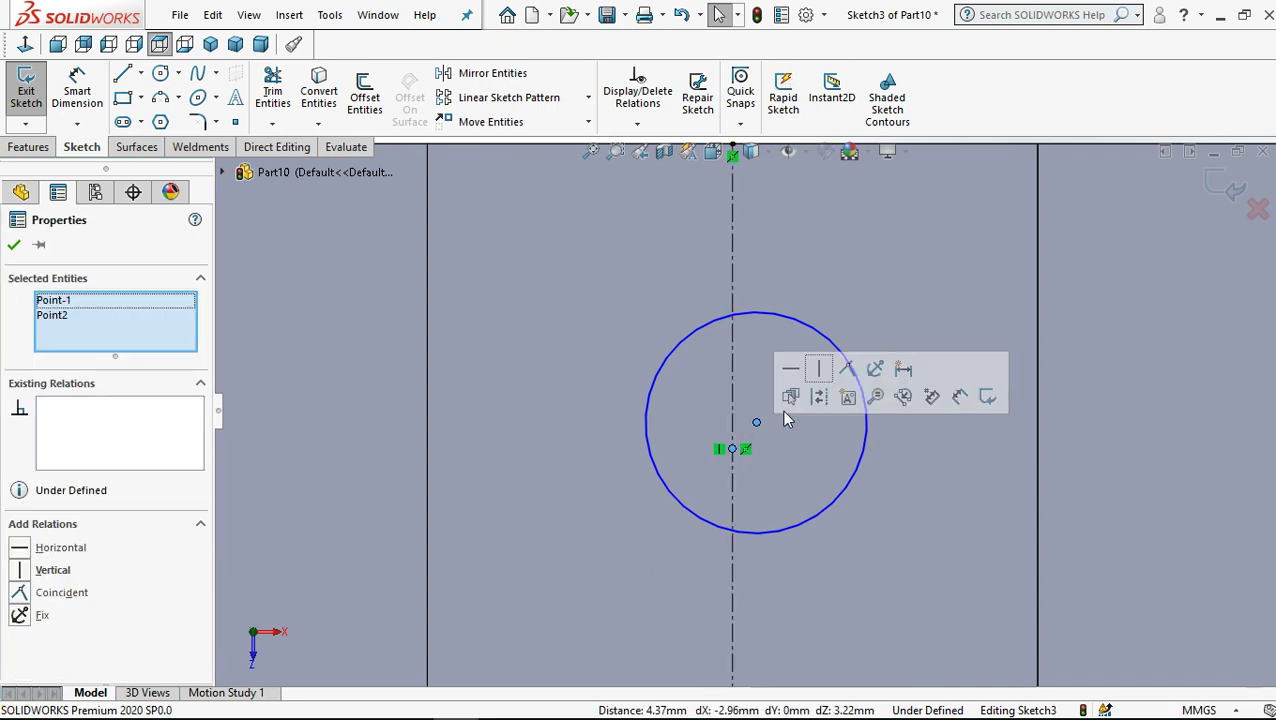
left_click(848, 370)
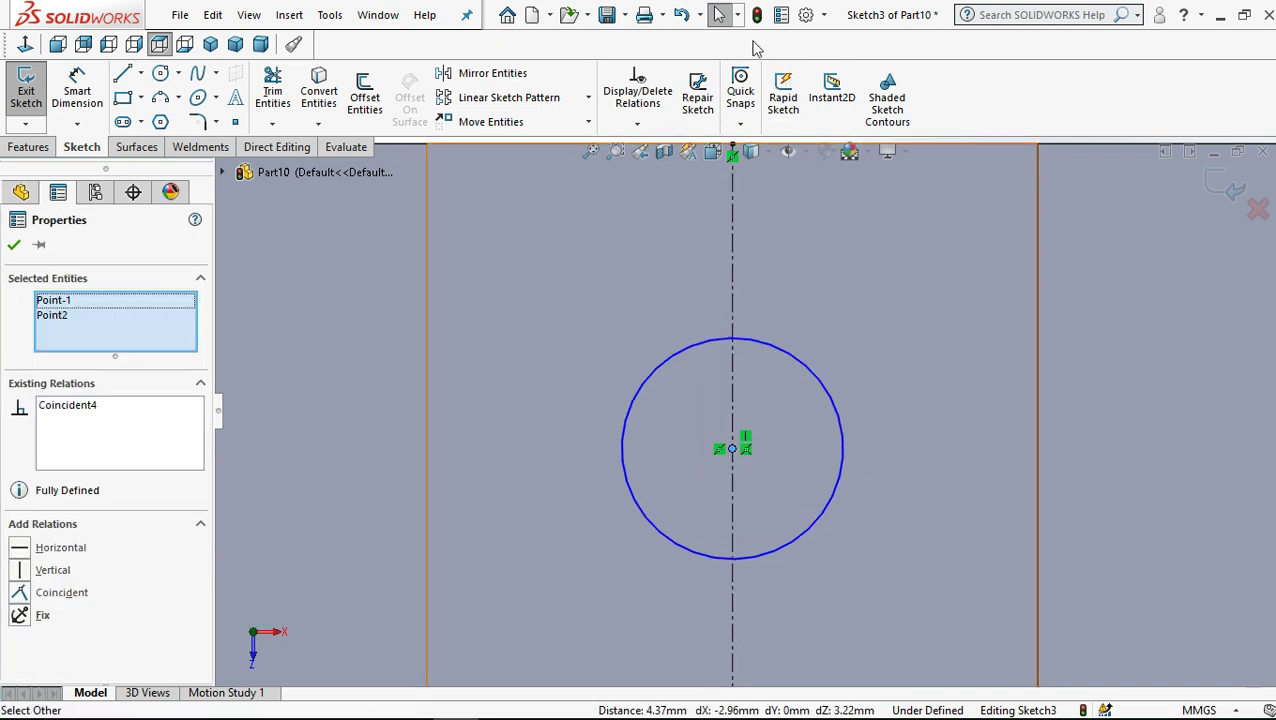
left_click(720, 17)
key("f")
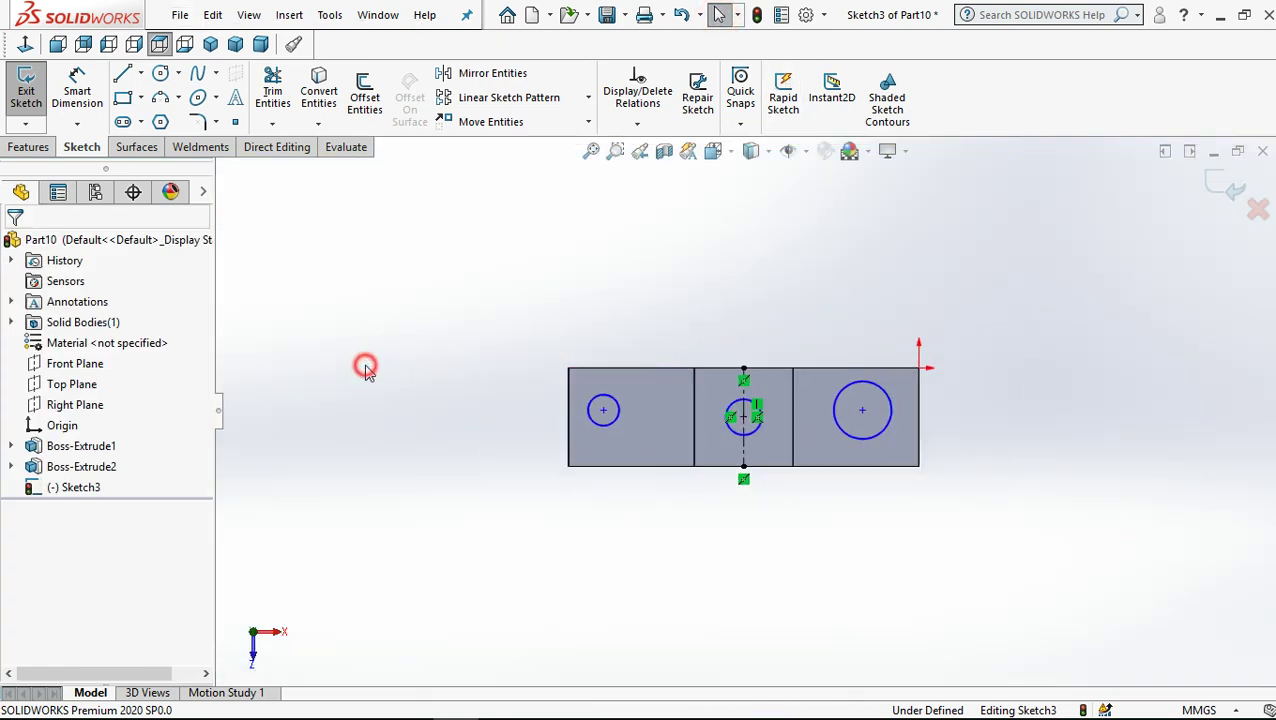
Dimension the left circle's centre 35 mm above the bottom edge
left_click(77, 90)
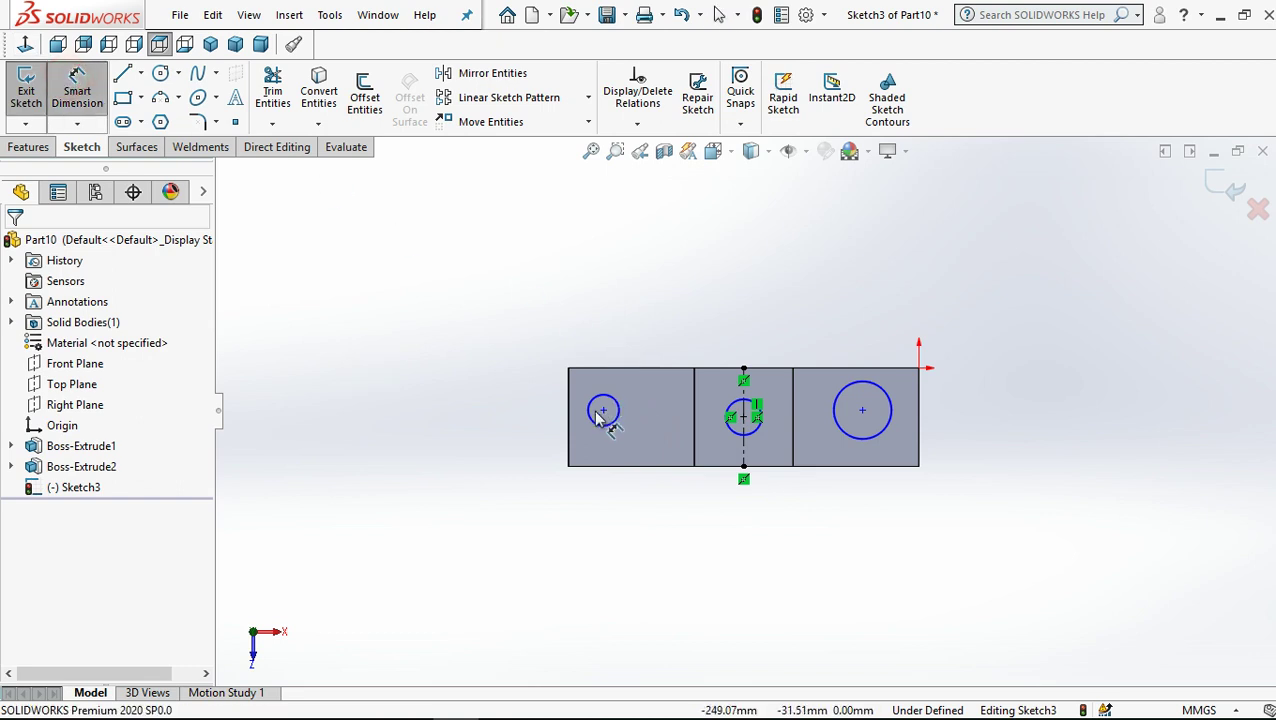
left_click(613, 462)
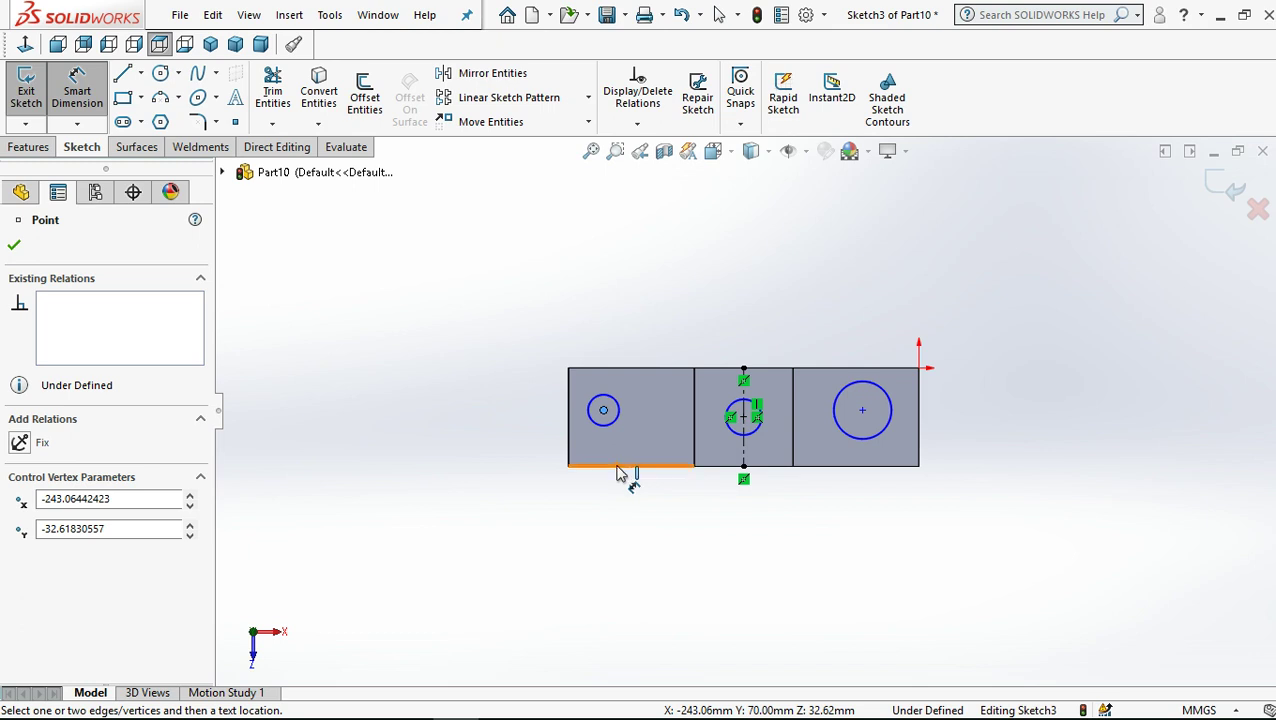
left_click(613, 464)
left_click(575, 575)
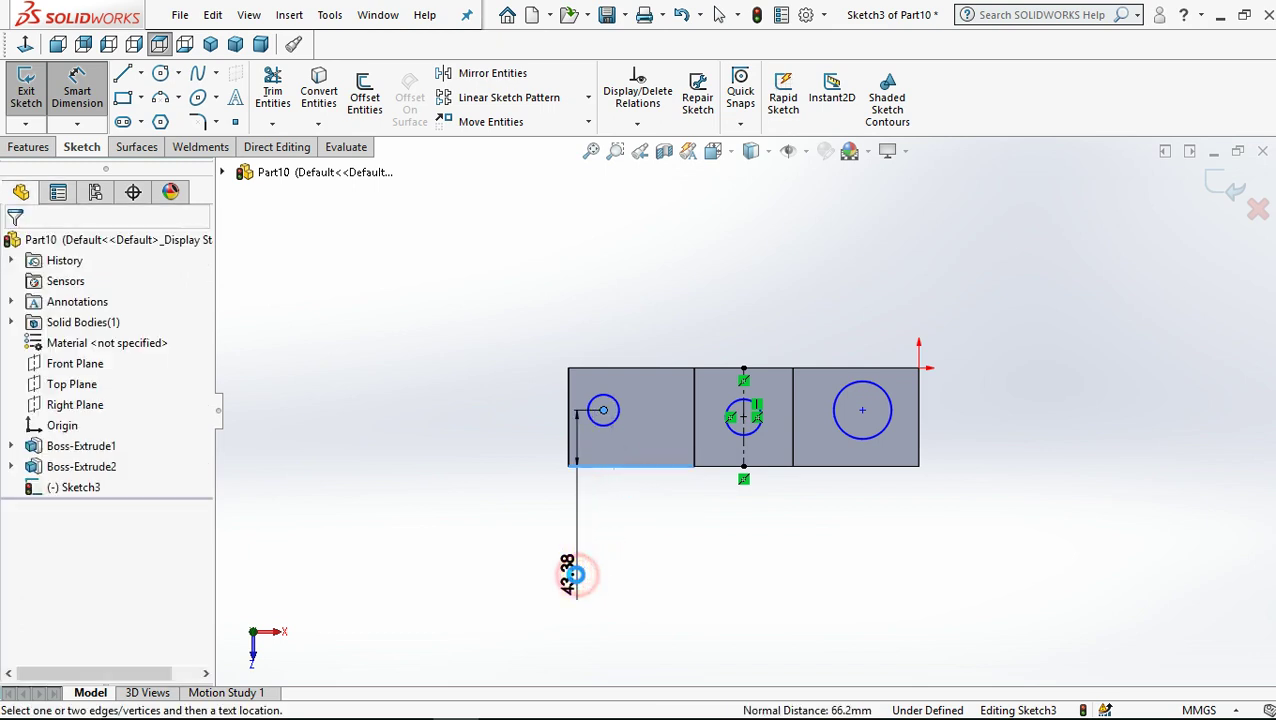
left_click(575, 575)
type("35")
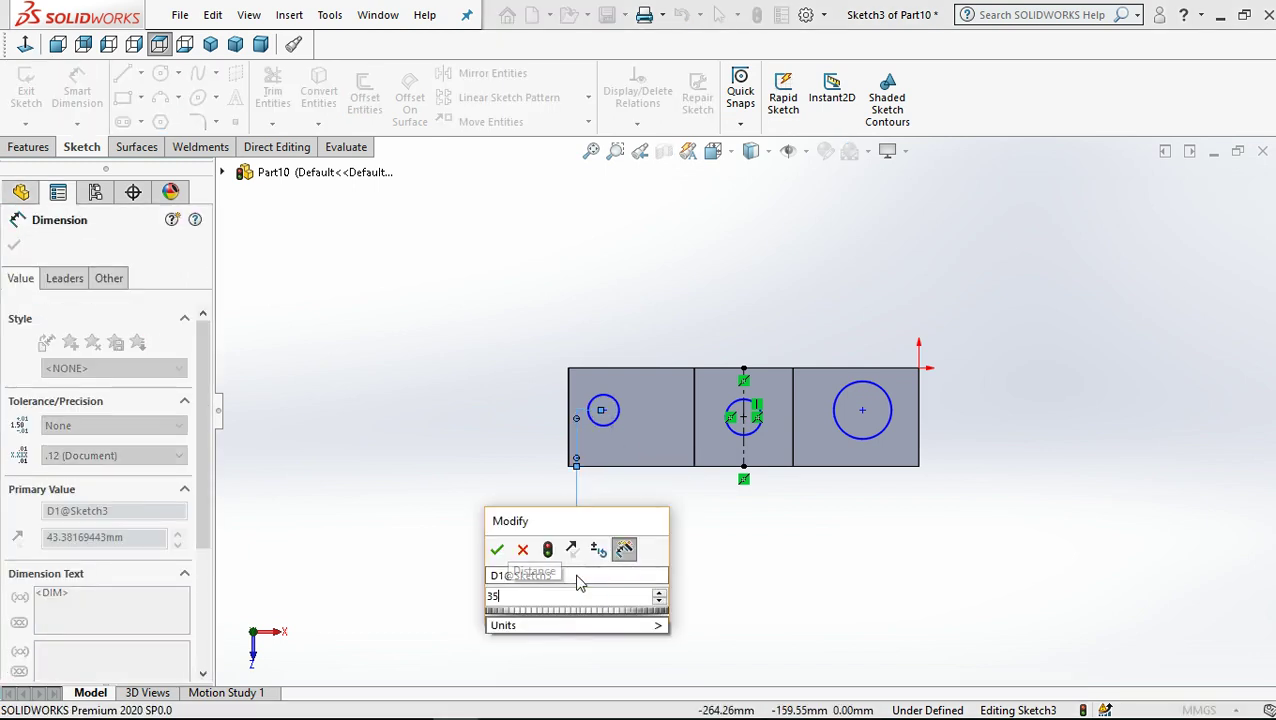
key("Escape")
left_click(711, 561)
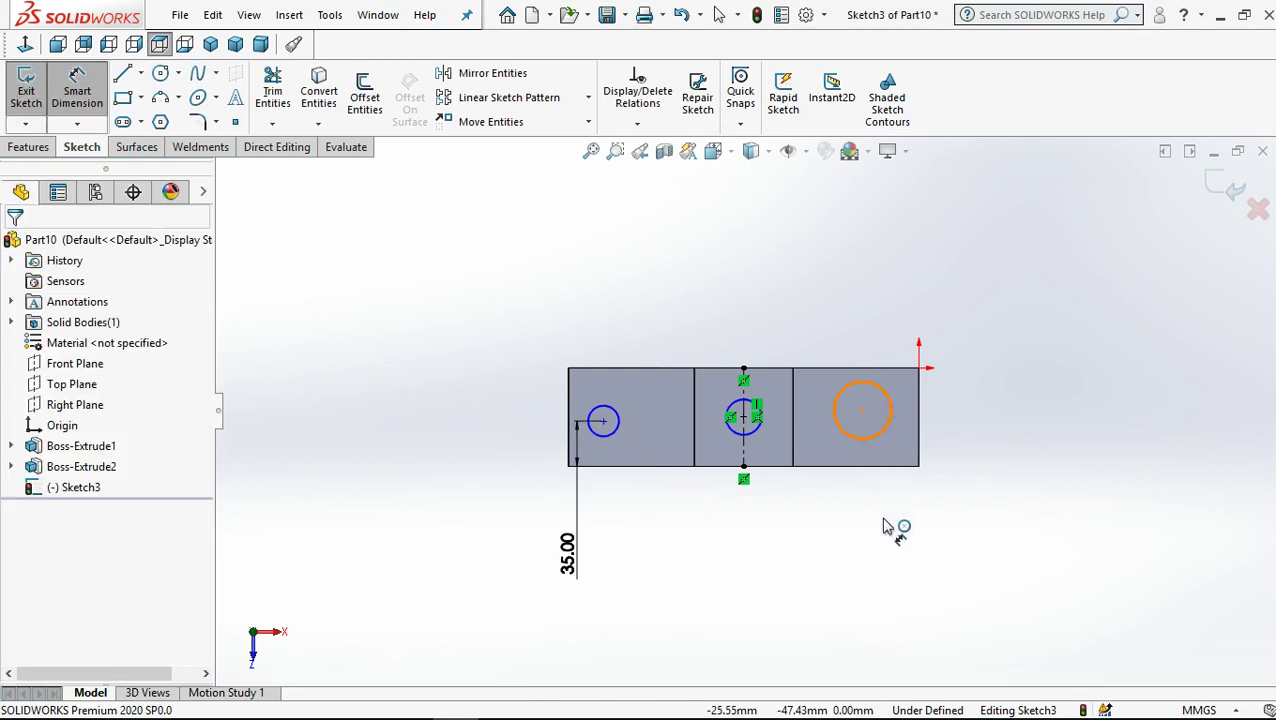
Set the right circle's diameter to 20 mm, then select two circle centres
left_click(862, 440)
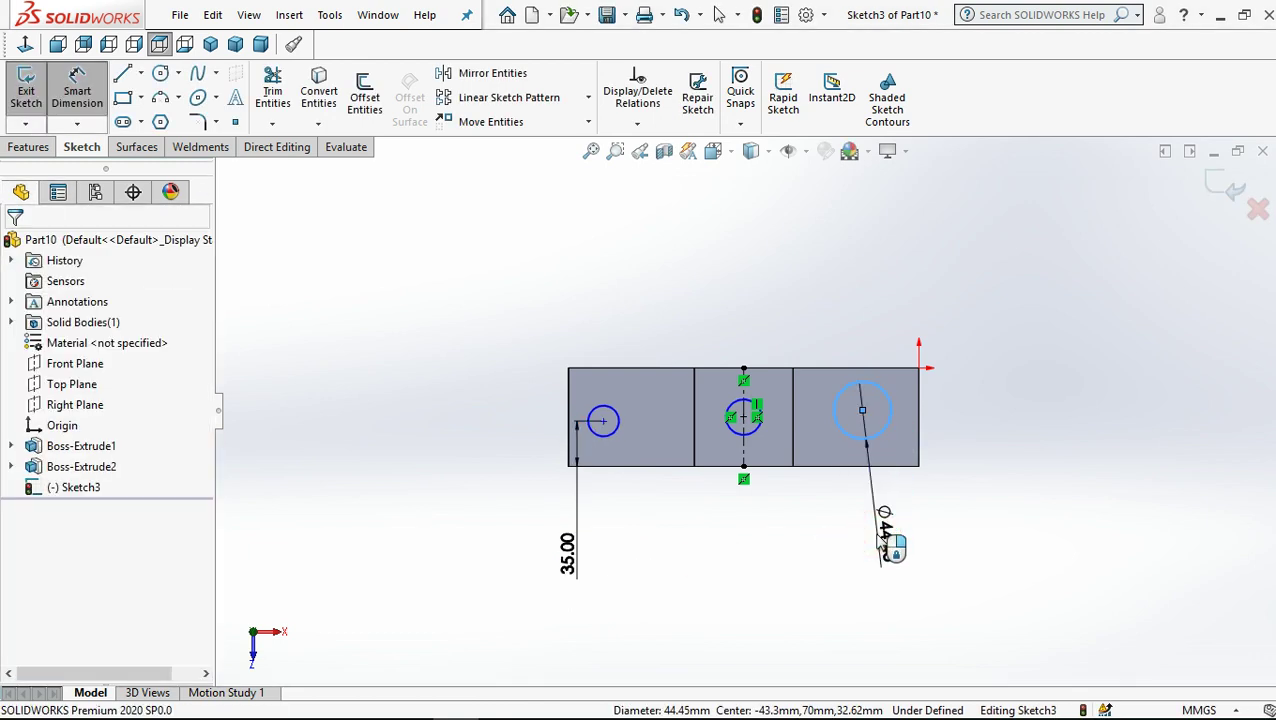
left_click(881, 530)
key("Return")
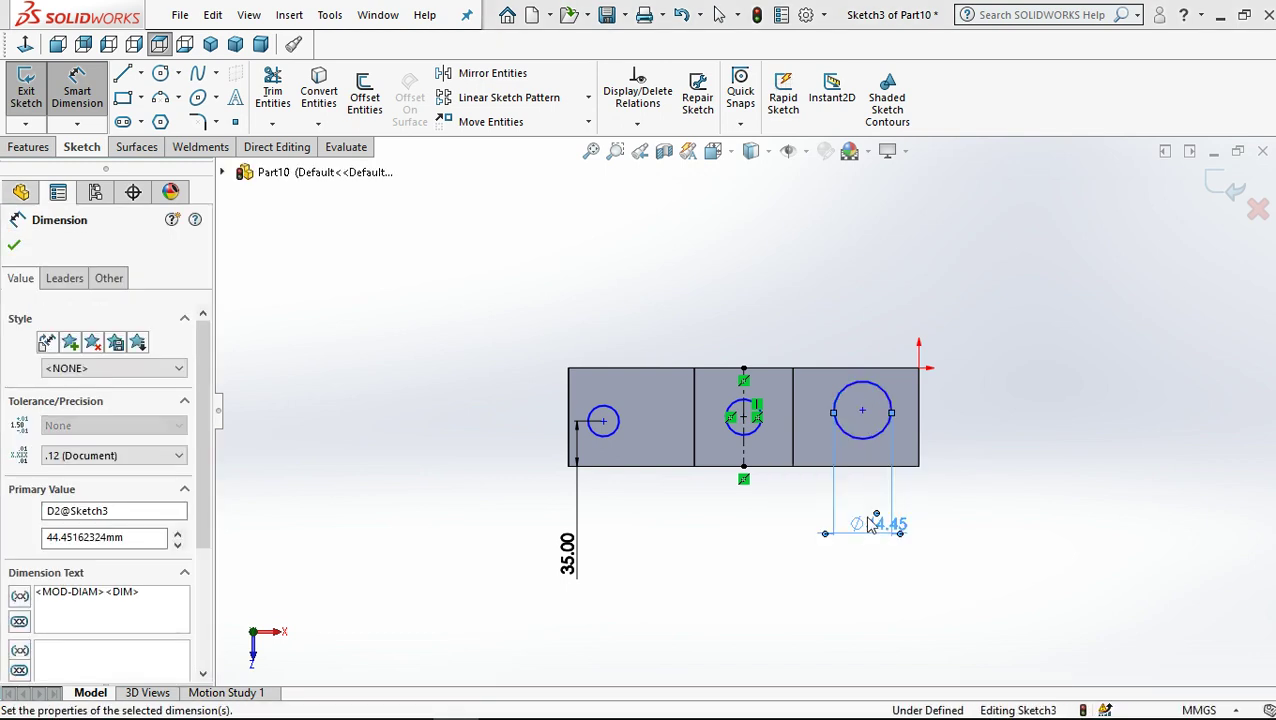
left_click(716, 18)
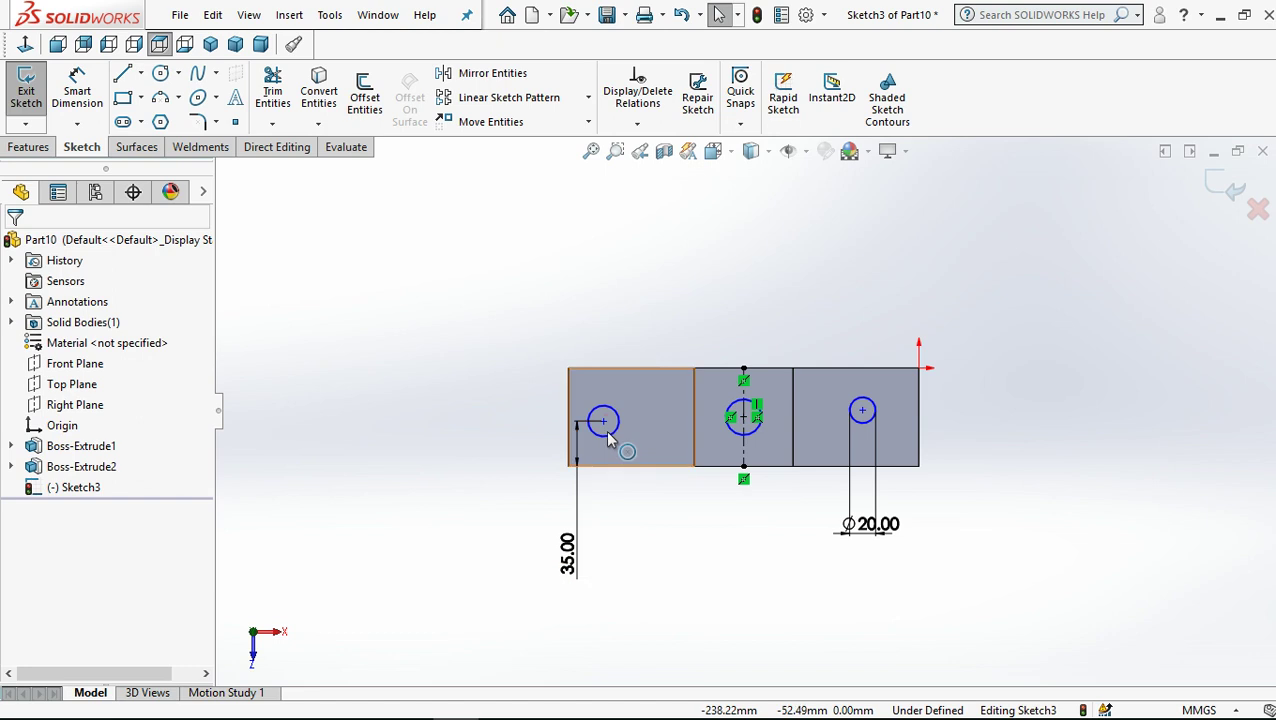
left_click(862, 412)
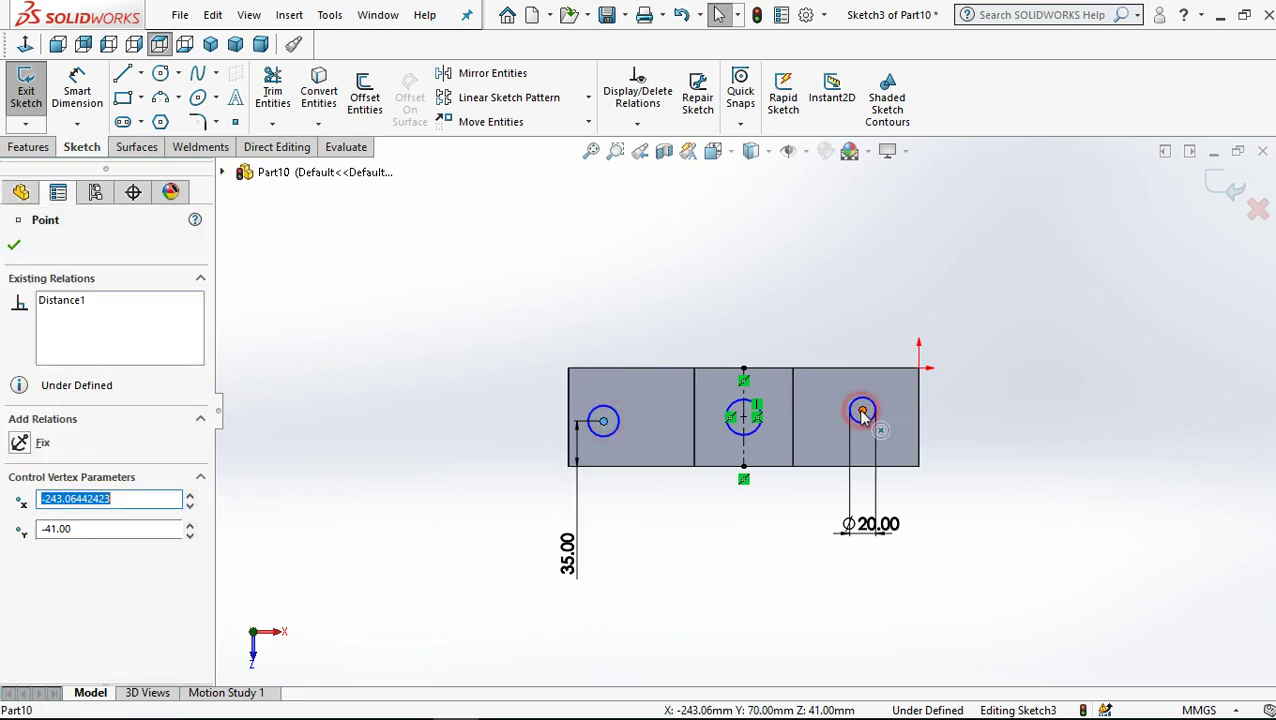
left_click(743, 417, "ctrl")
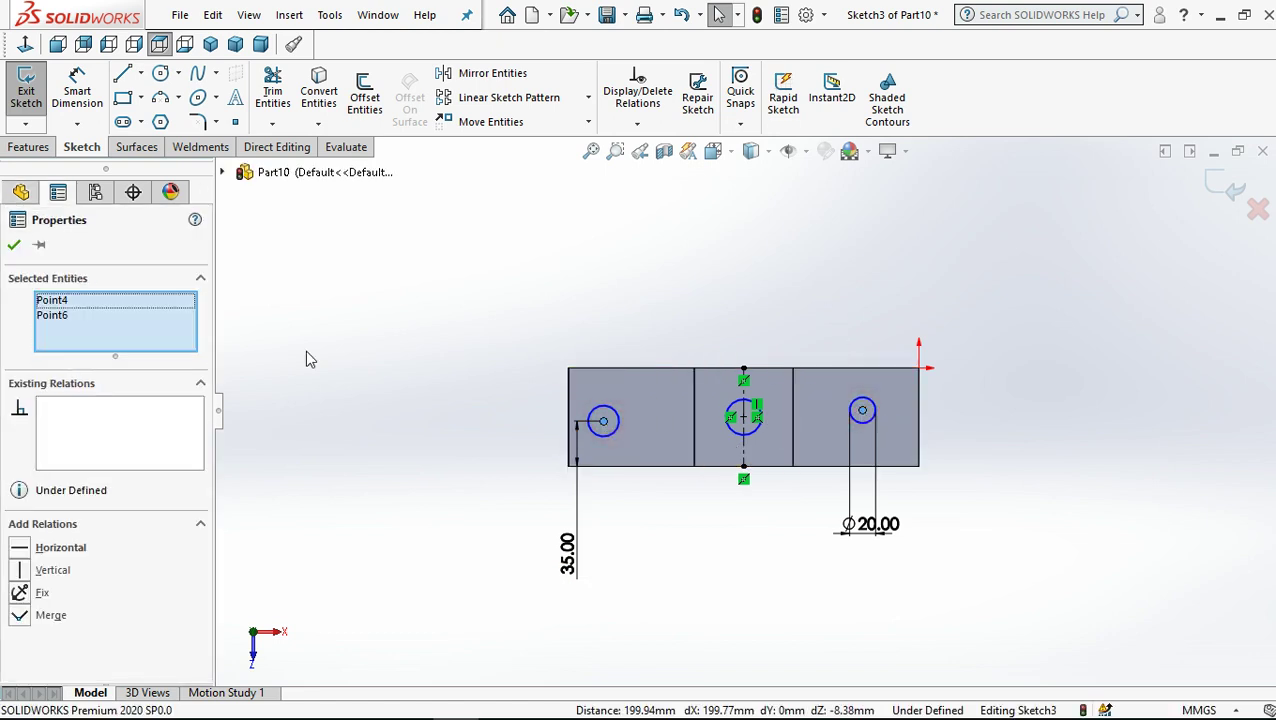
Add a Horizontal relation aligning the right circle's centre with the left circle's centre
left_click(18, 547)
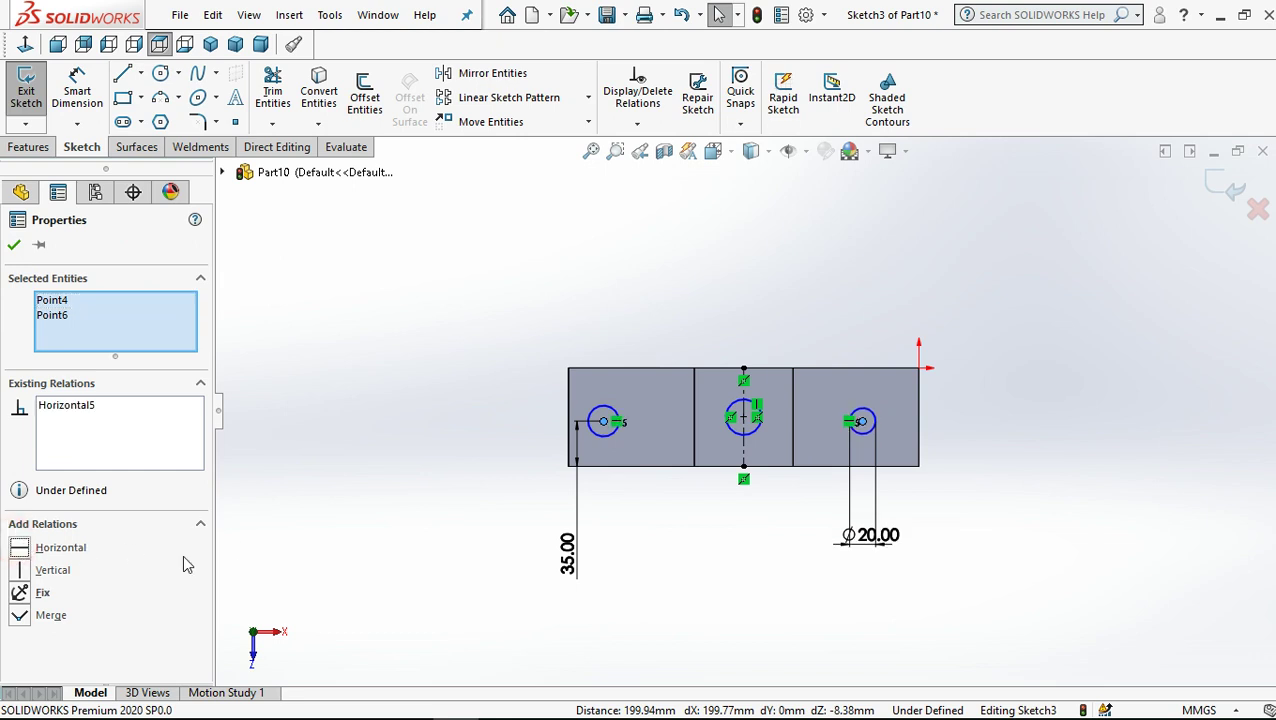
left_click(392, 407)
left_click(369, 379)
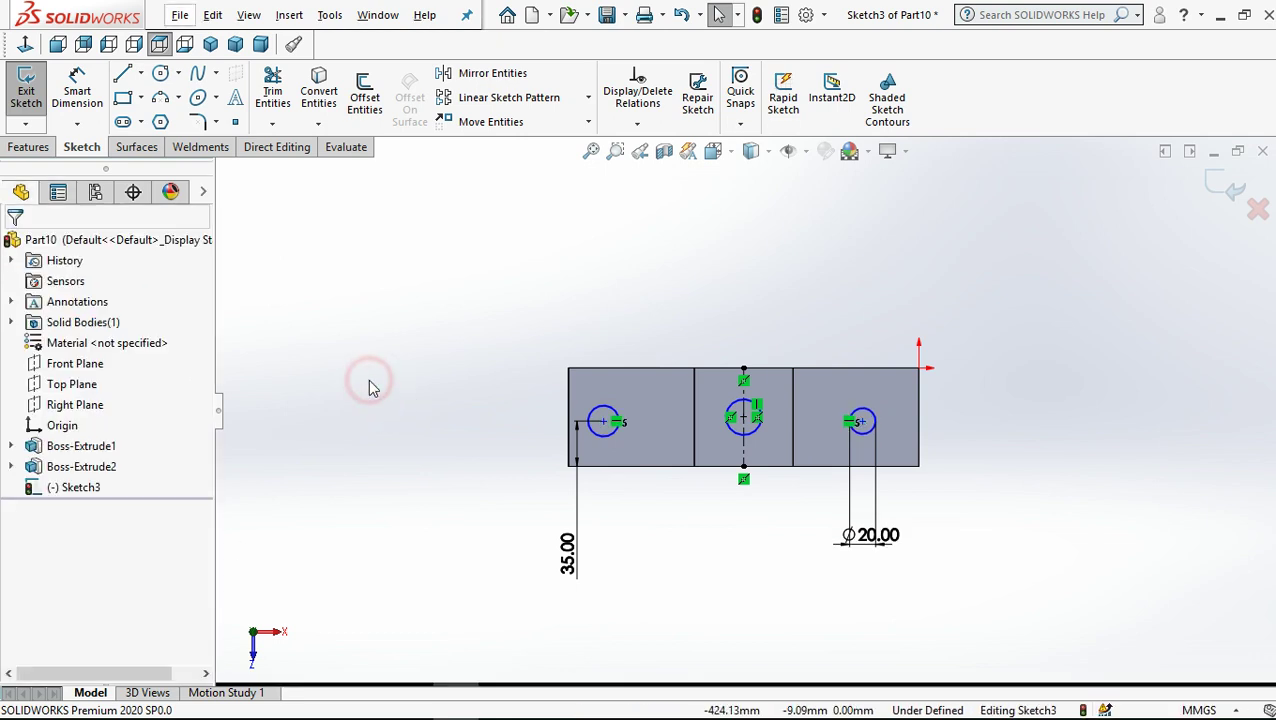
left_click(80, 92)
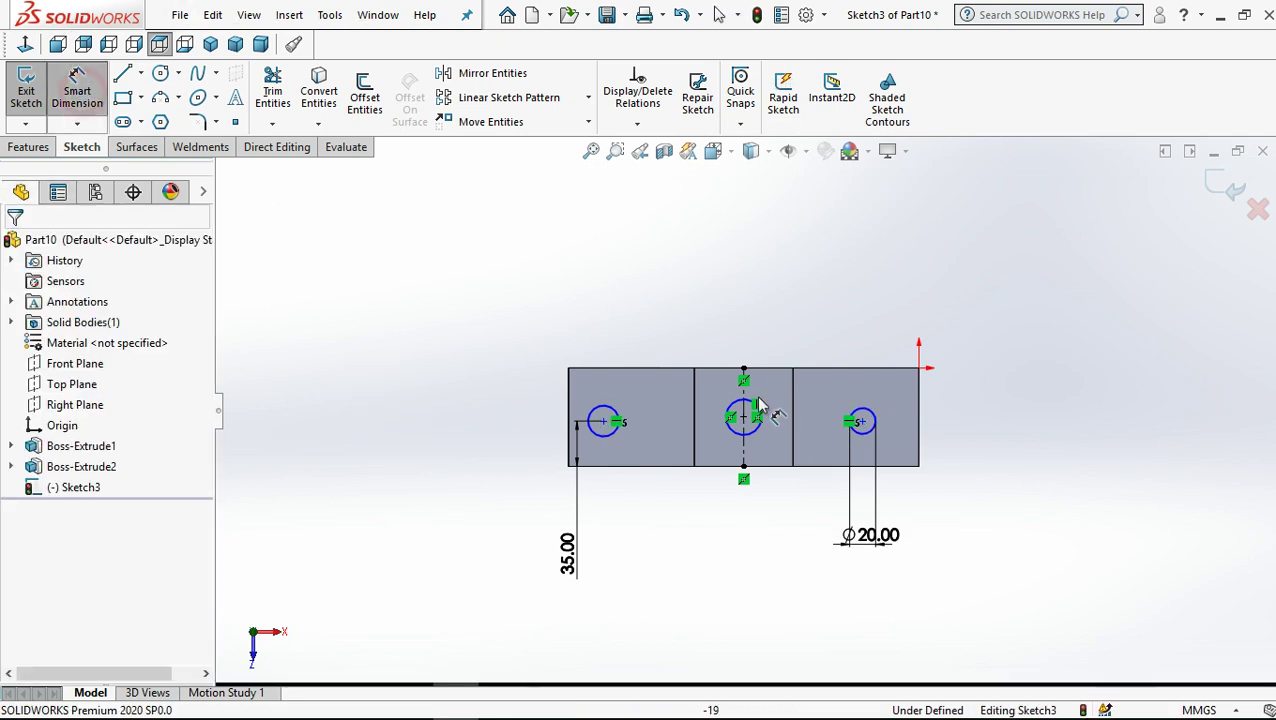
left_click(603, 421)
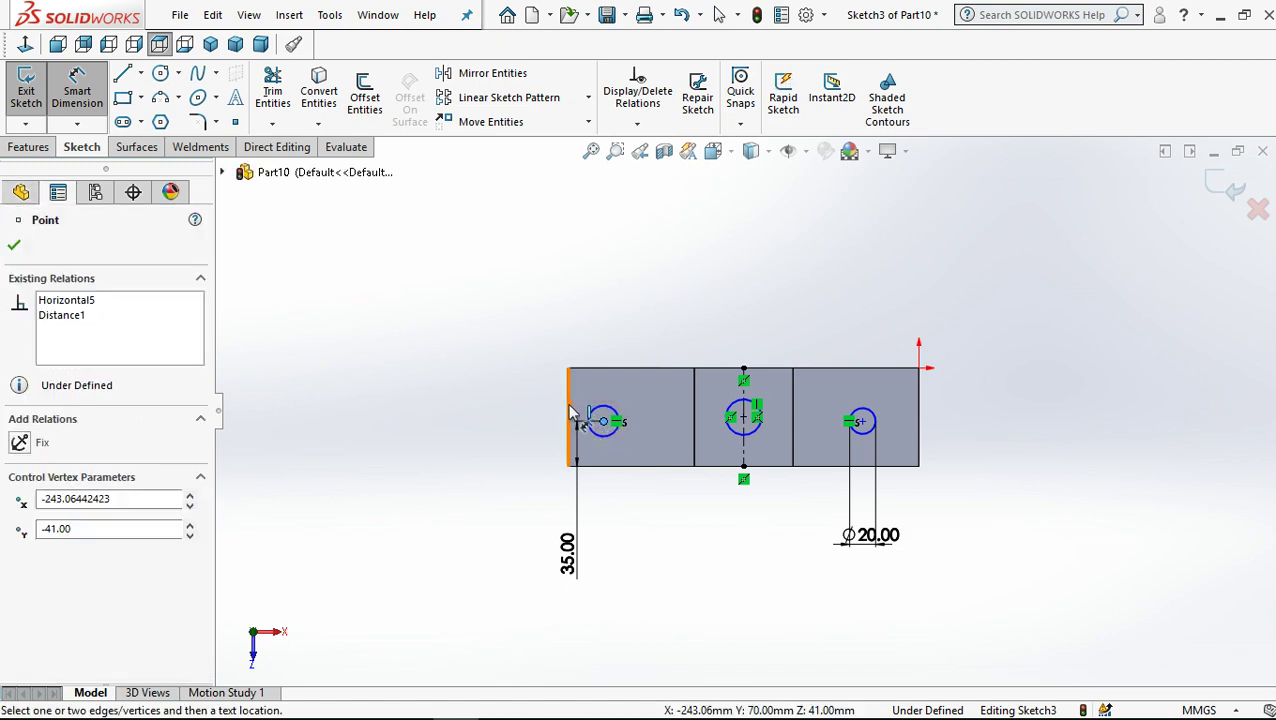
Dimension the left circle's centre 30 mm from the left edge
left_click(570, 412)
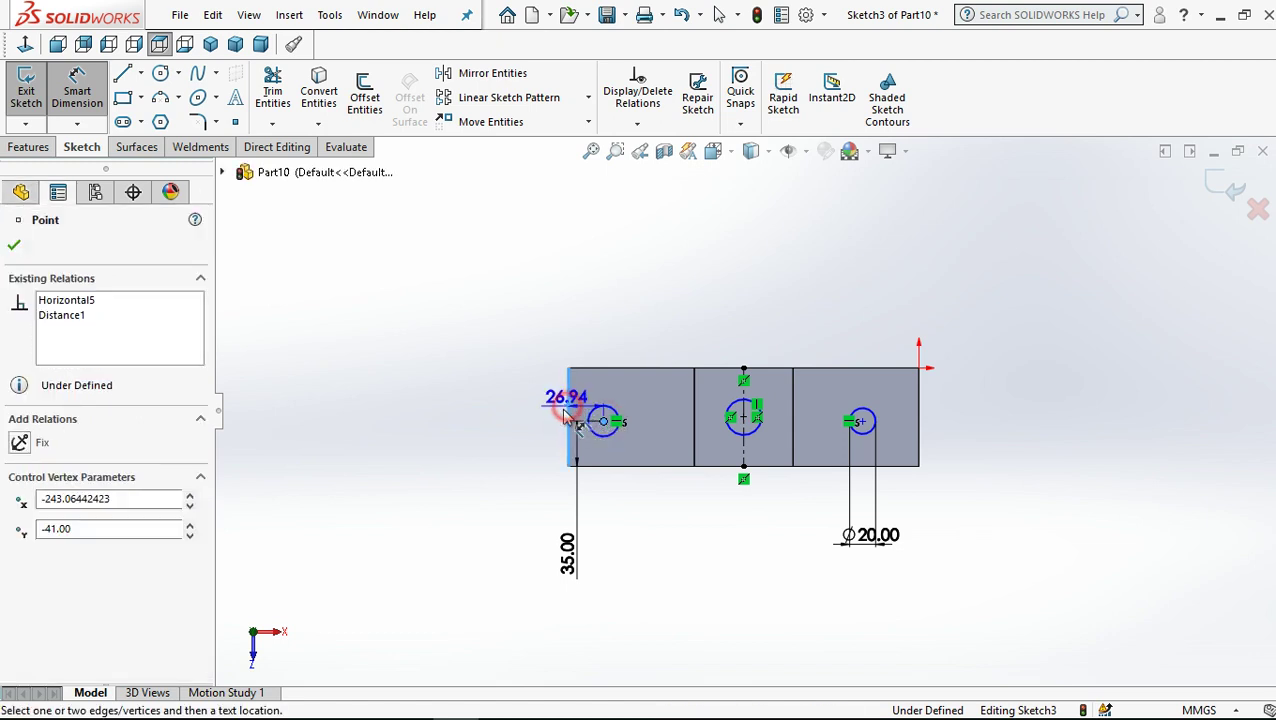
left_click(499, 465)
type("30")
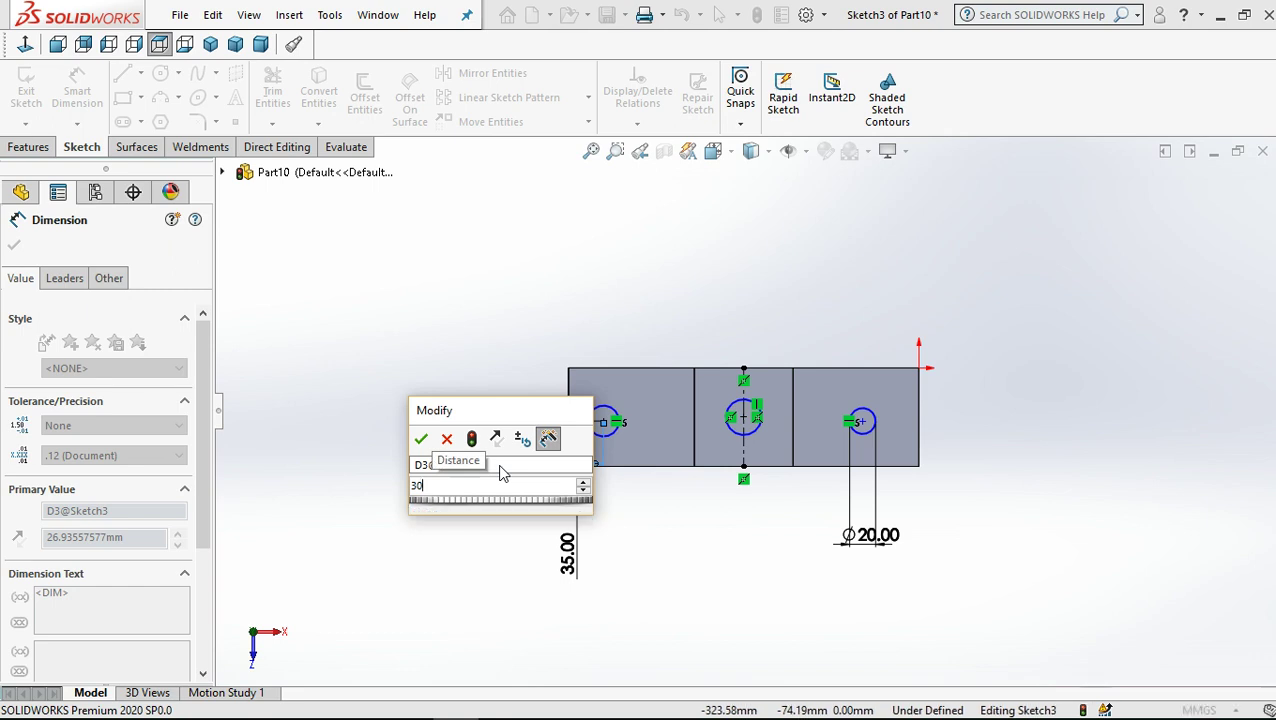
key("Return")
left_click(377, 357)
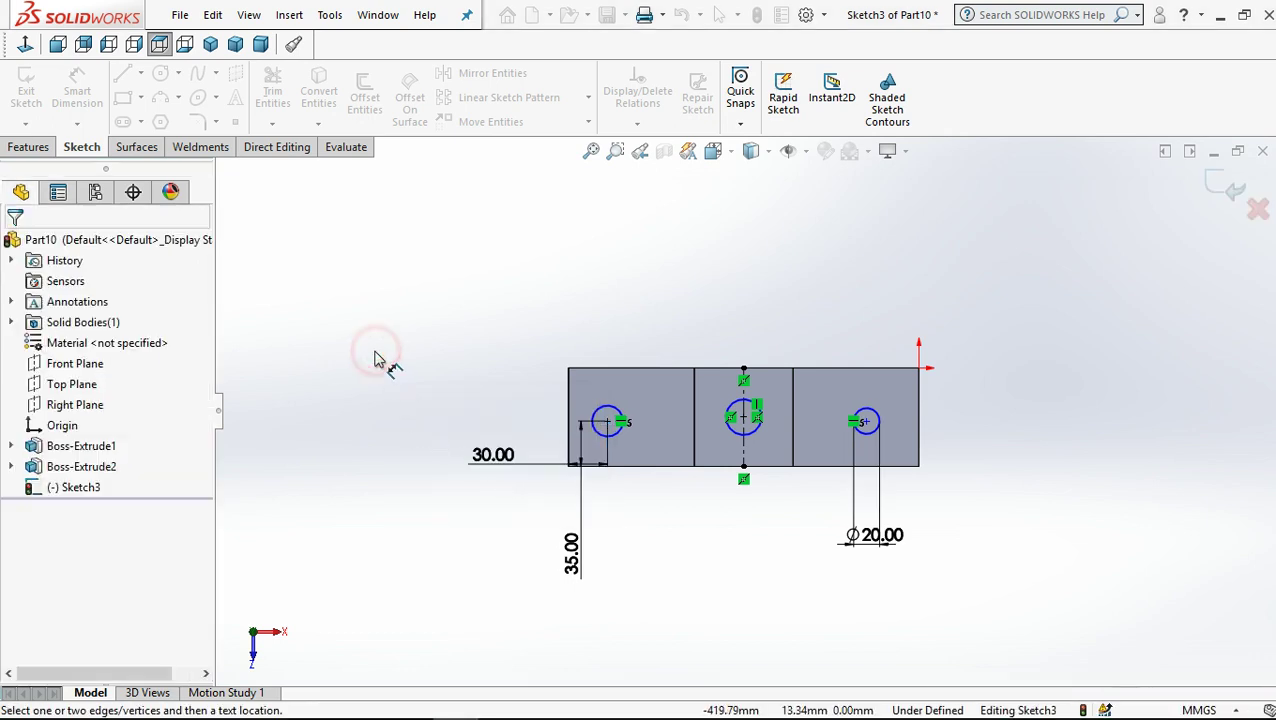
Dimension the right circle's centre 30 mm from the right edge
left_click(867, 422)
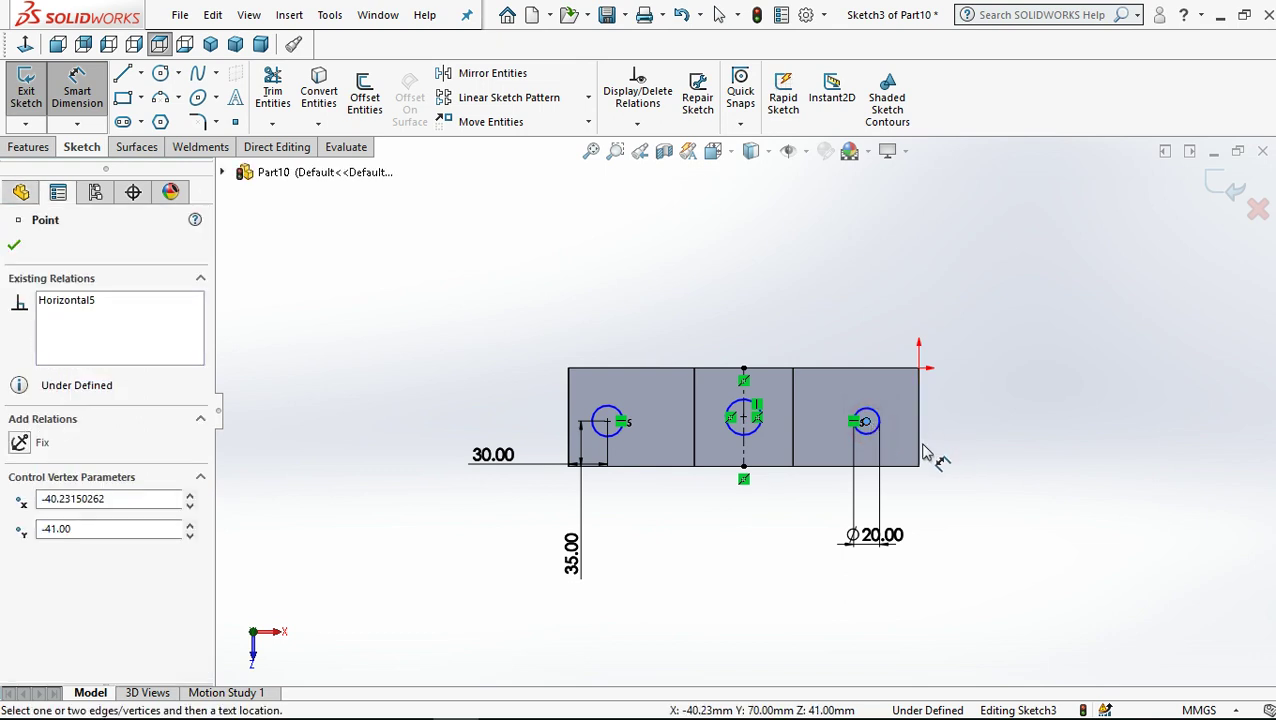
left_click(919, 450)
left_click(926, 552)
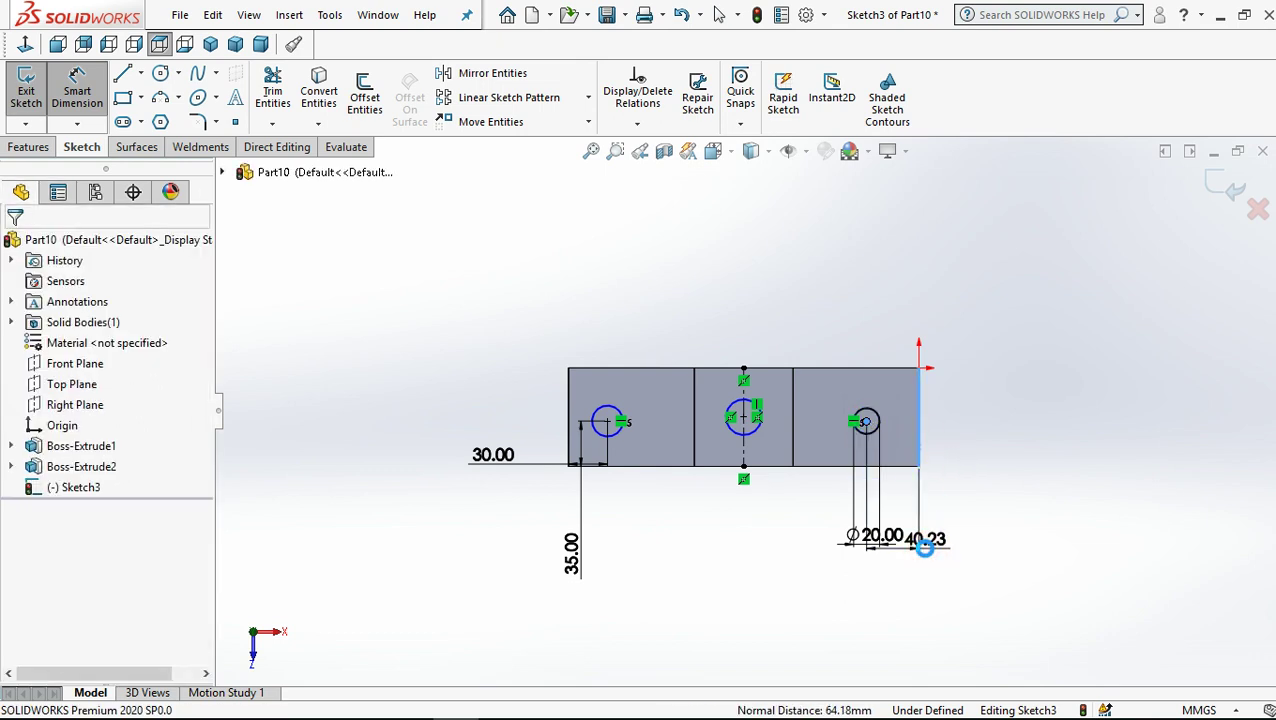
type("30")
key("Return")
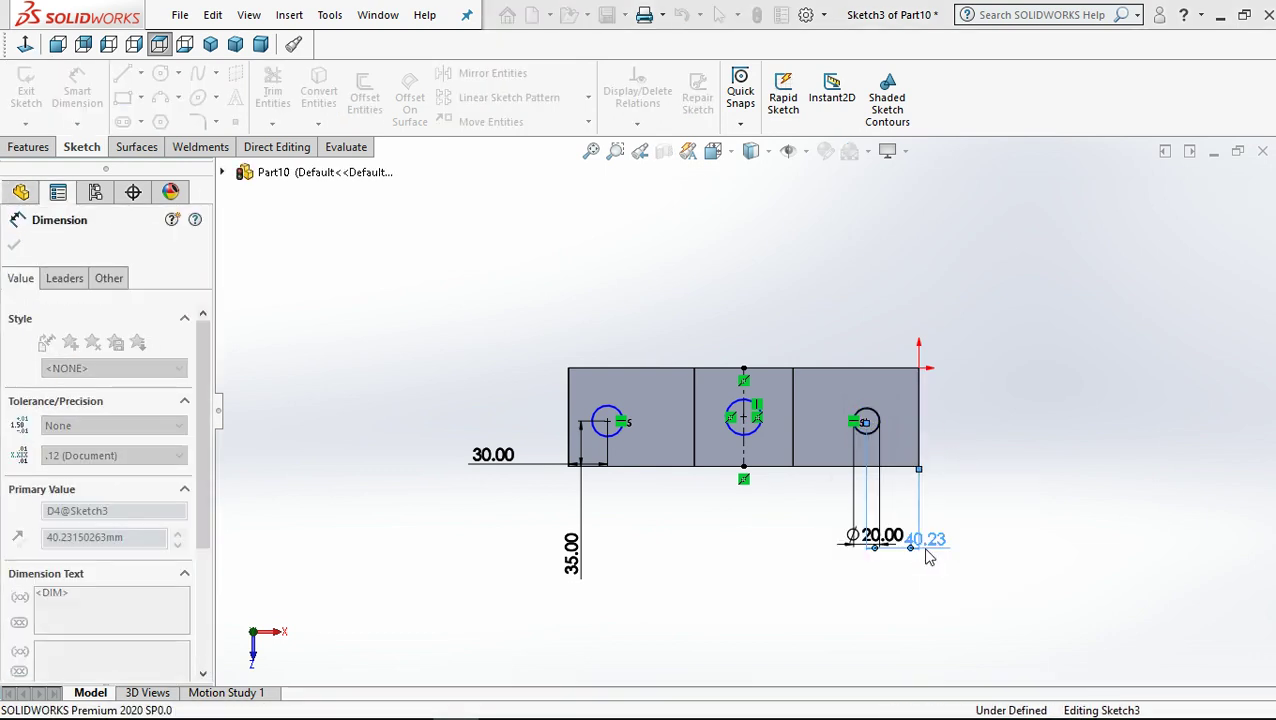
left_click(968, 308)
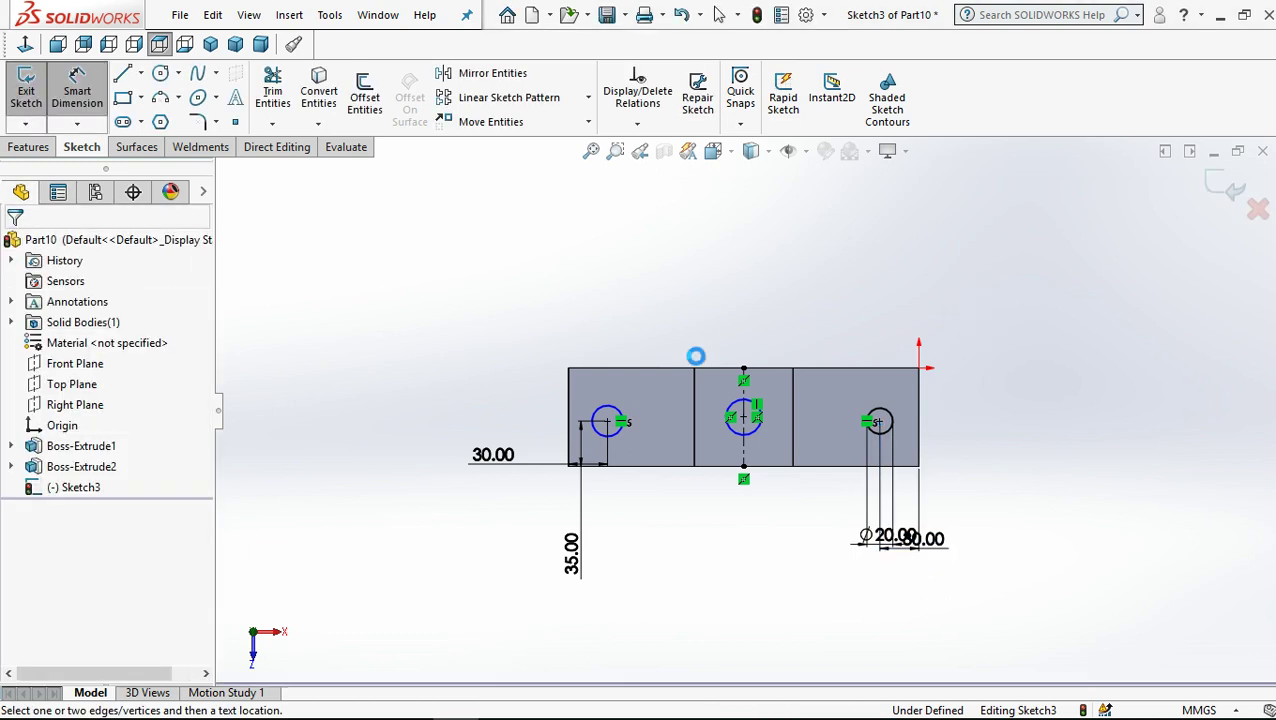
Set the left circle's diameter to 20 mm
left_click(612, 412)
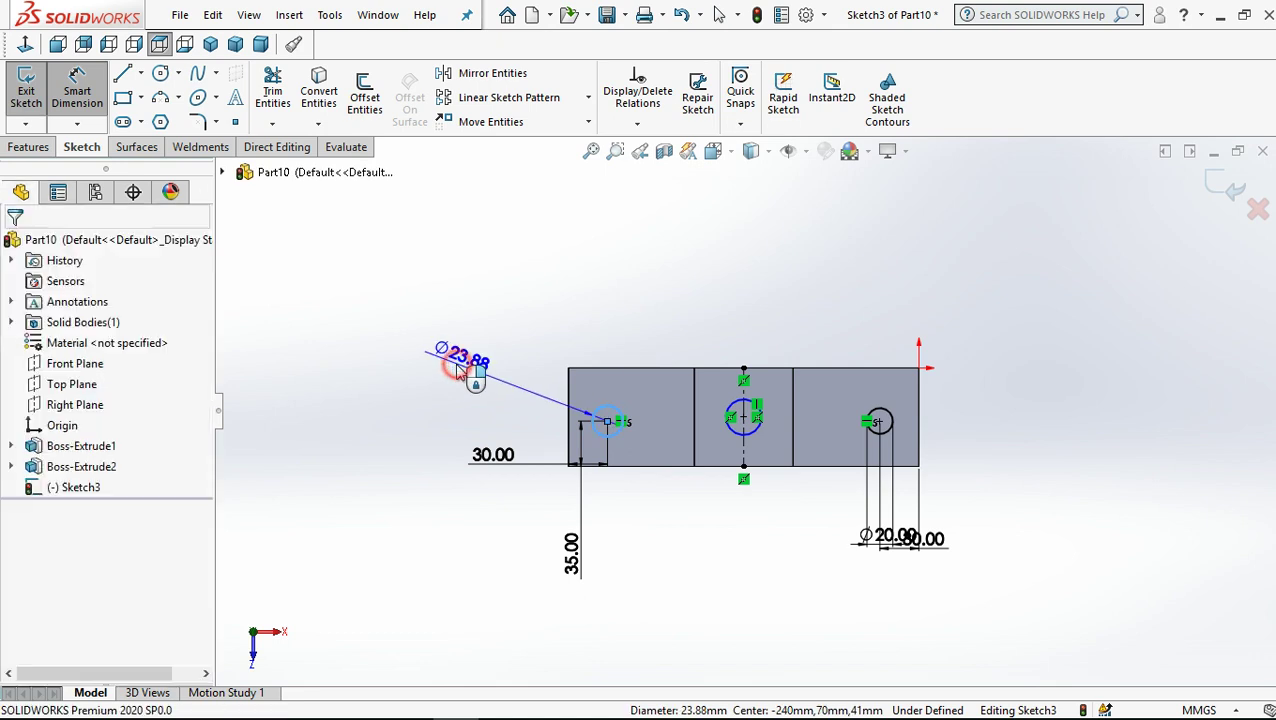
left_click(458, 370)
type("20")
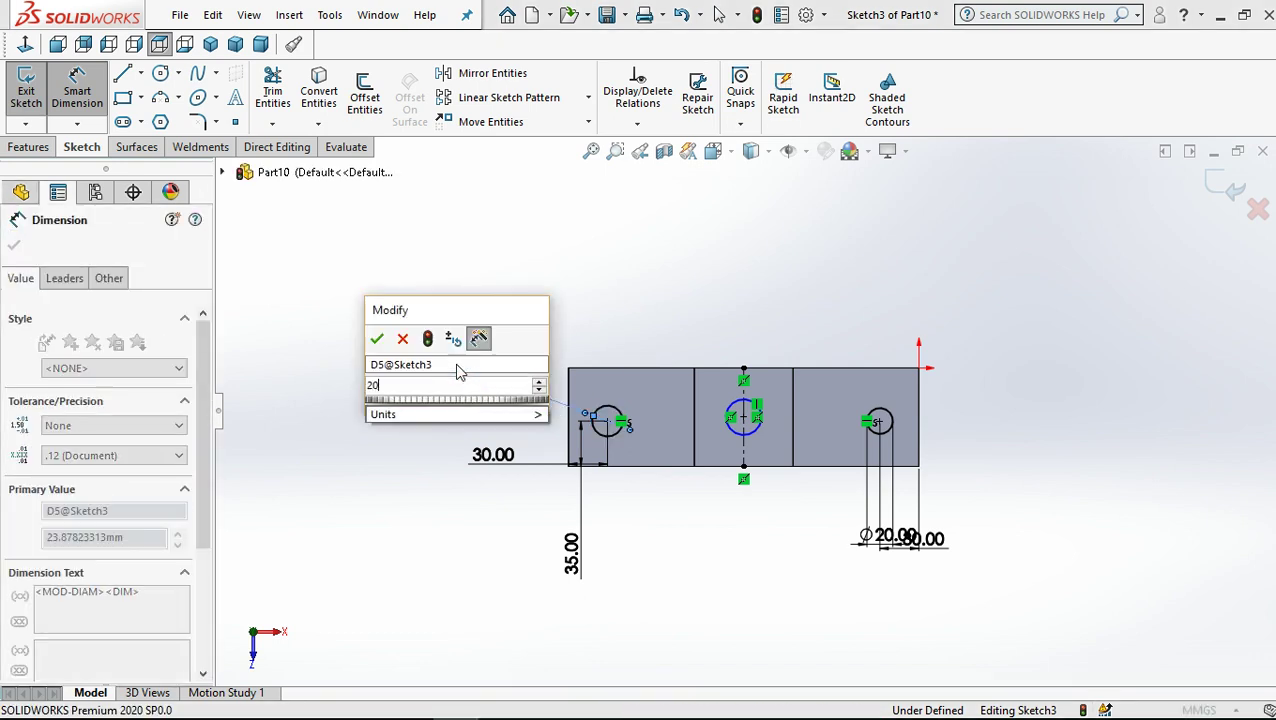
left_click(337, 343)
left_click(378, 603)
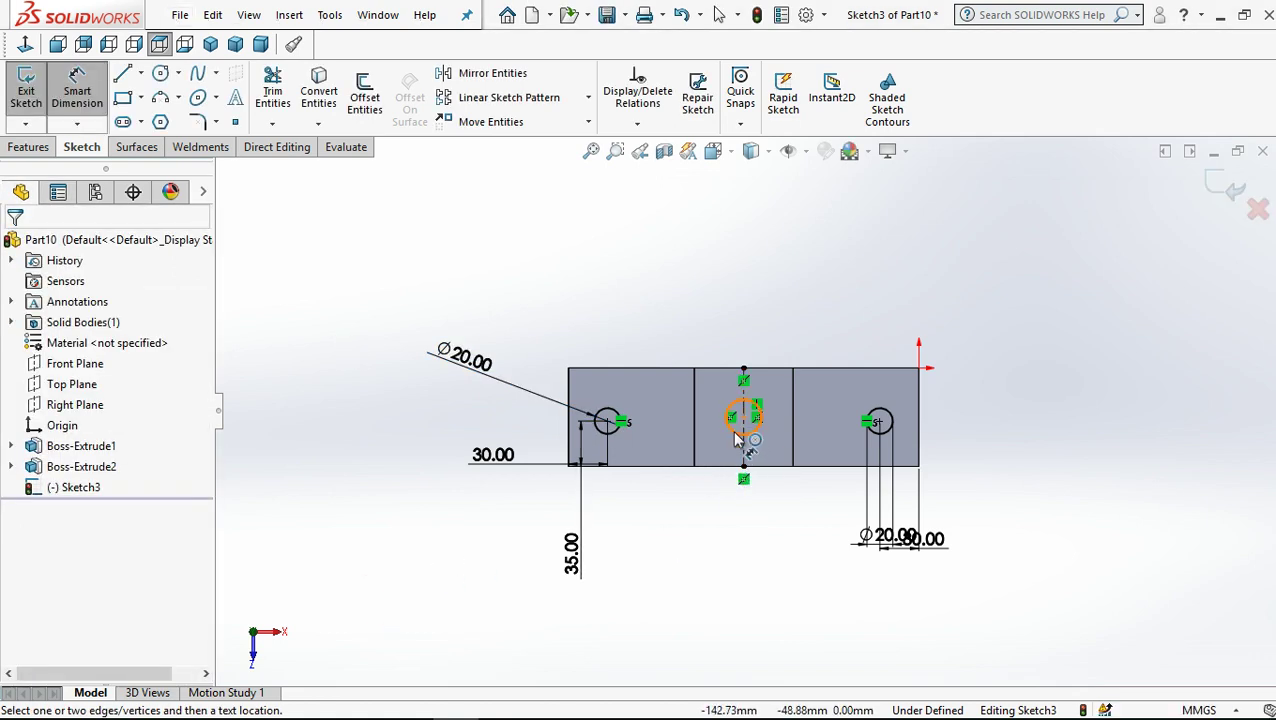
Dimension the centre circle to Ø30 mm, fully defining Sketch3
left_click(727, 493)
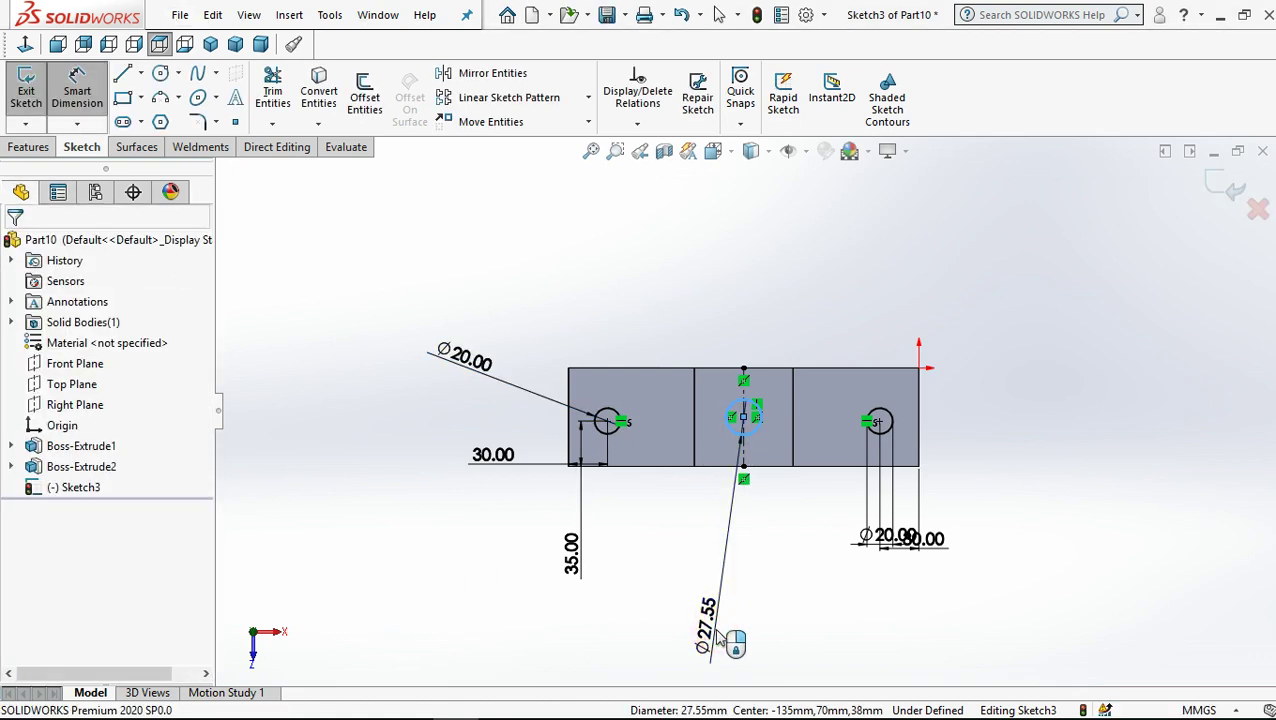
left_click(718, 638)
key("Return")
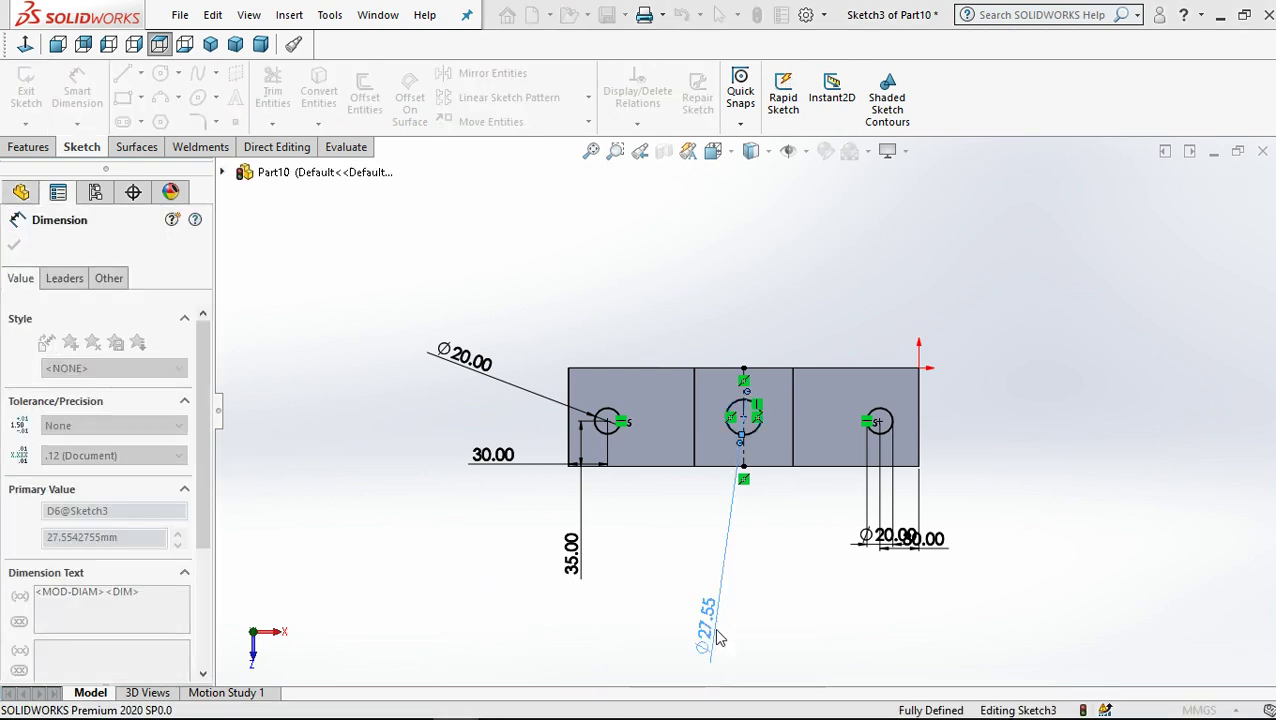
left_click(365, 592)
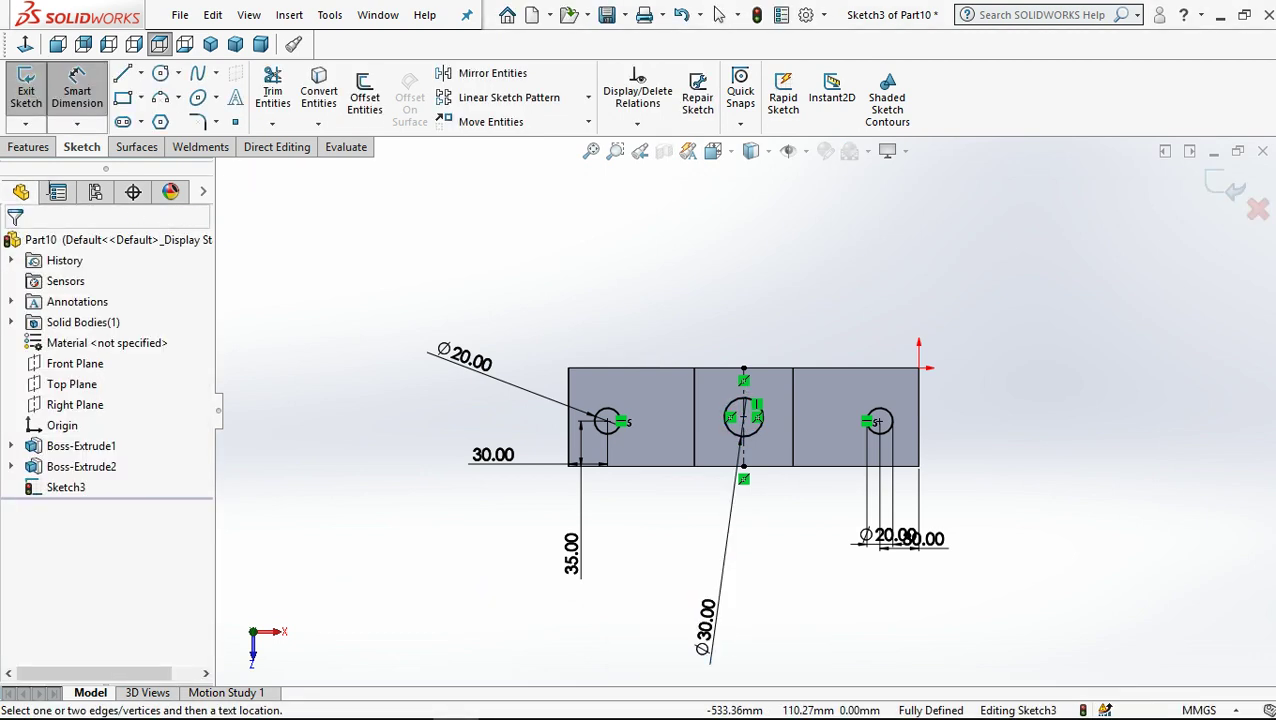
left_click(29, 147)
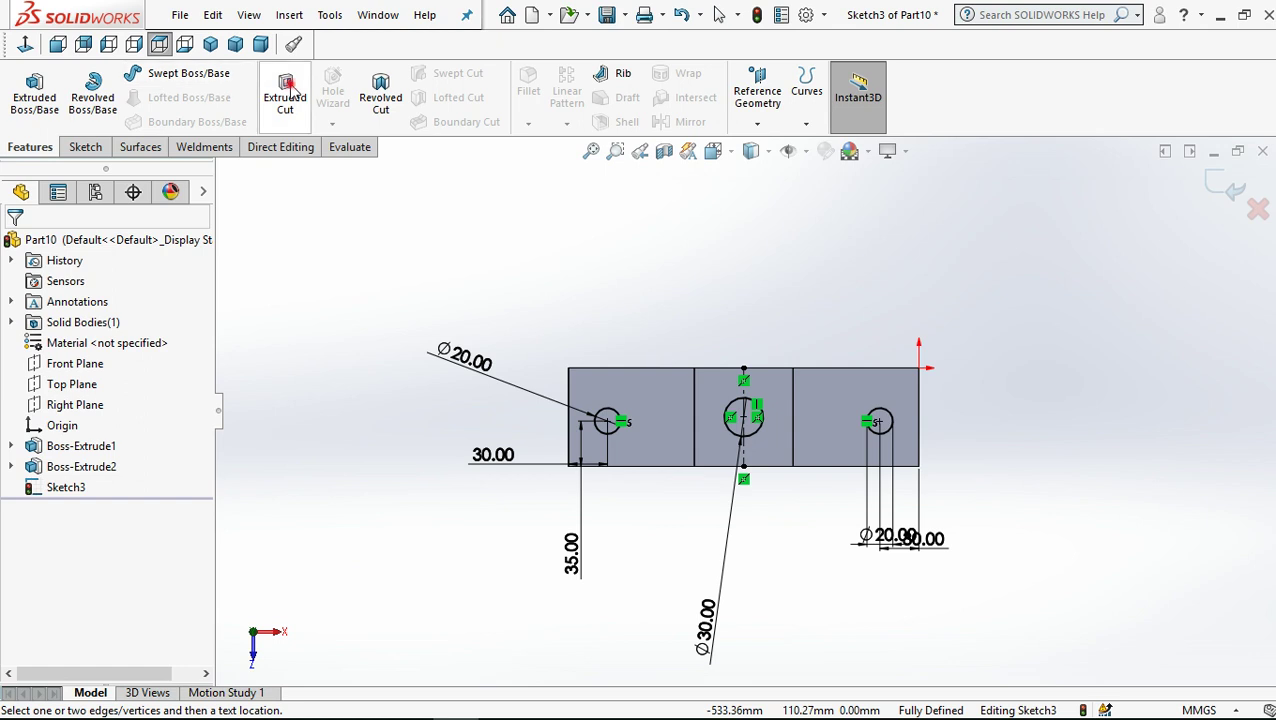
Cut the three Sketch3 circles Through All to make Cut-Extrude1's three holes
left_click(285, 95)
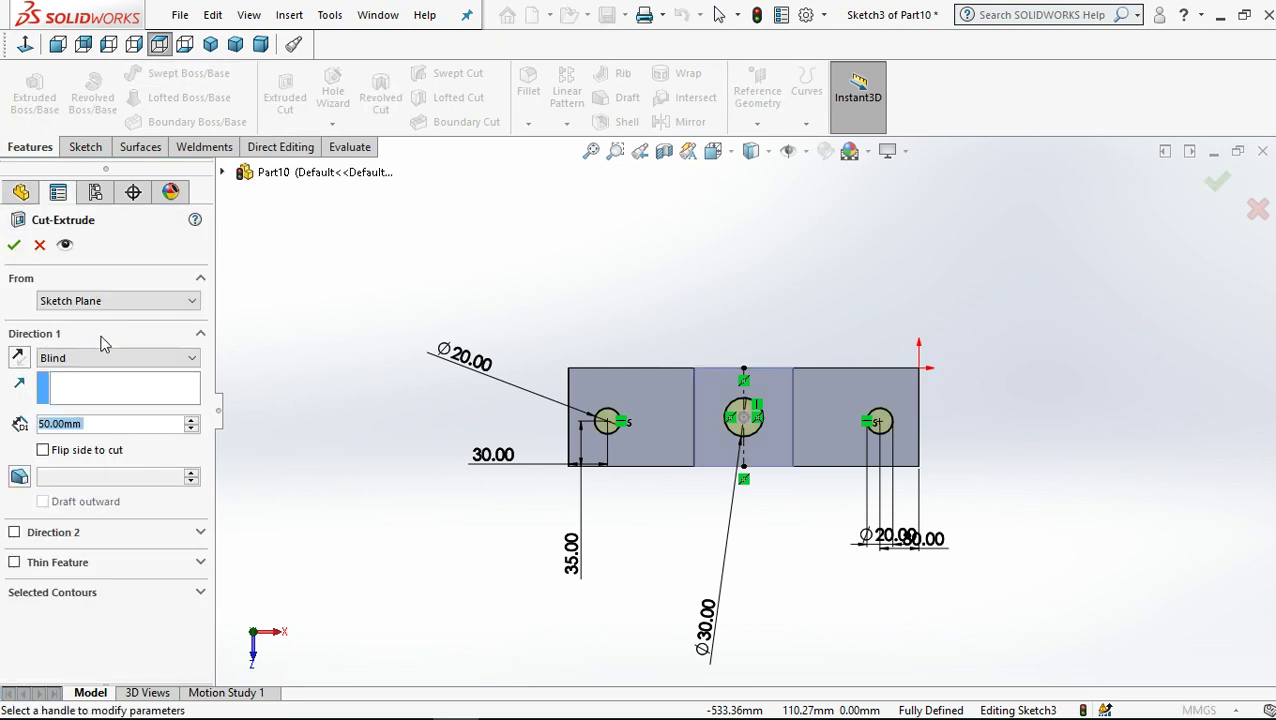
left_click(90, 357)
left_click(95, 388)
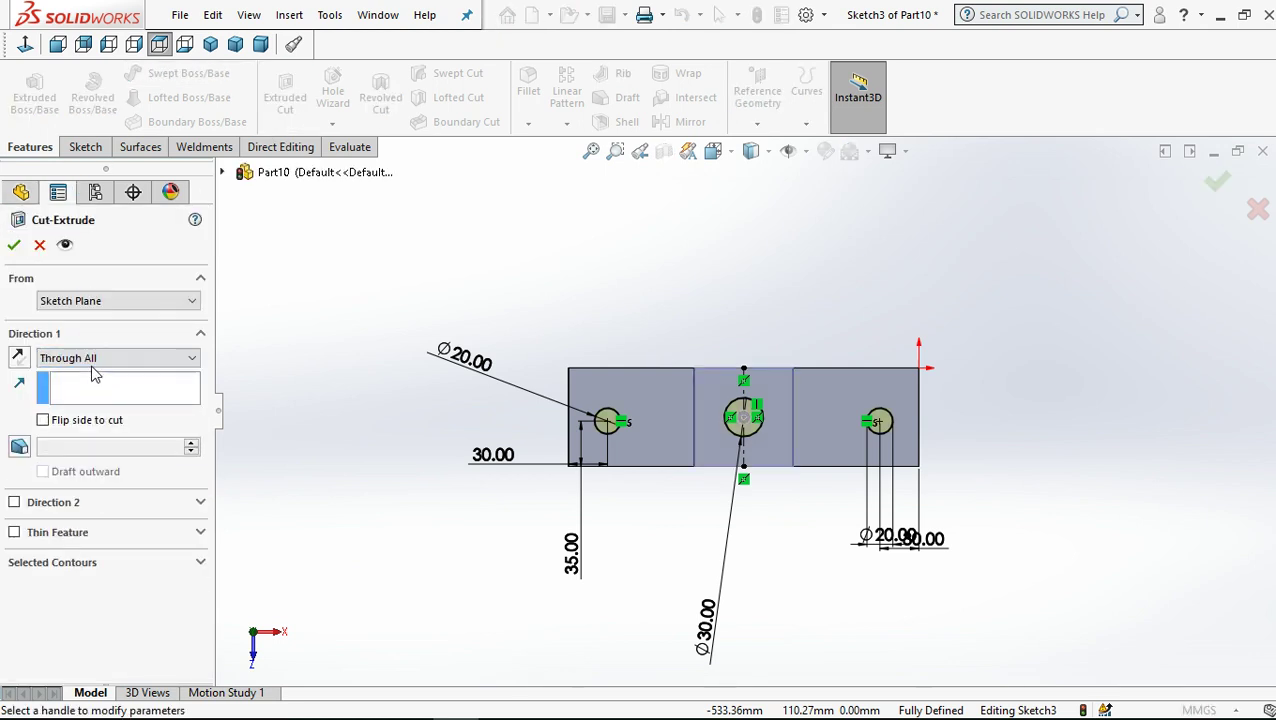
left_click(420, 293)
middle_click_drag(627, 460, 482, 514)
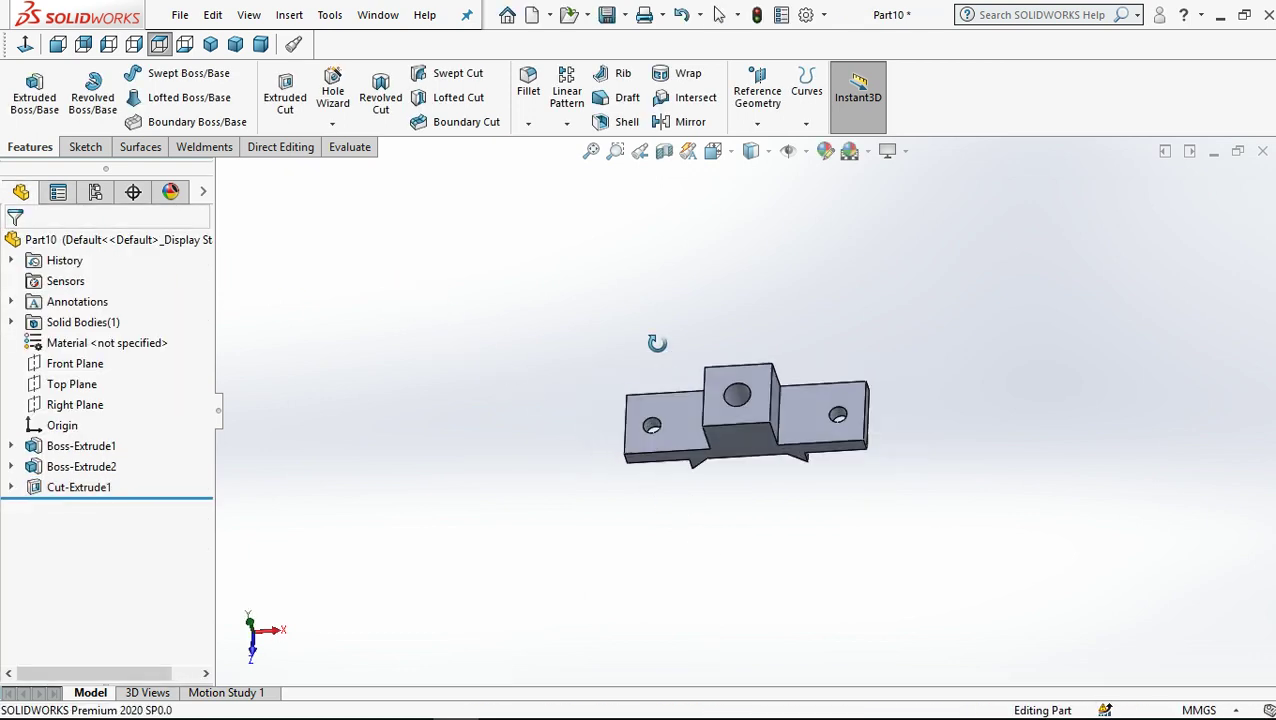
middle_click_drag(727, 462, 751, 406)
Start a new sketch on the bar's front face and view it Normal To
left_click(751, 406)
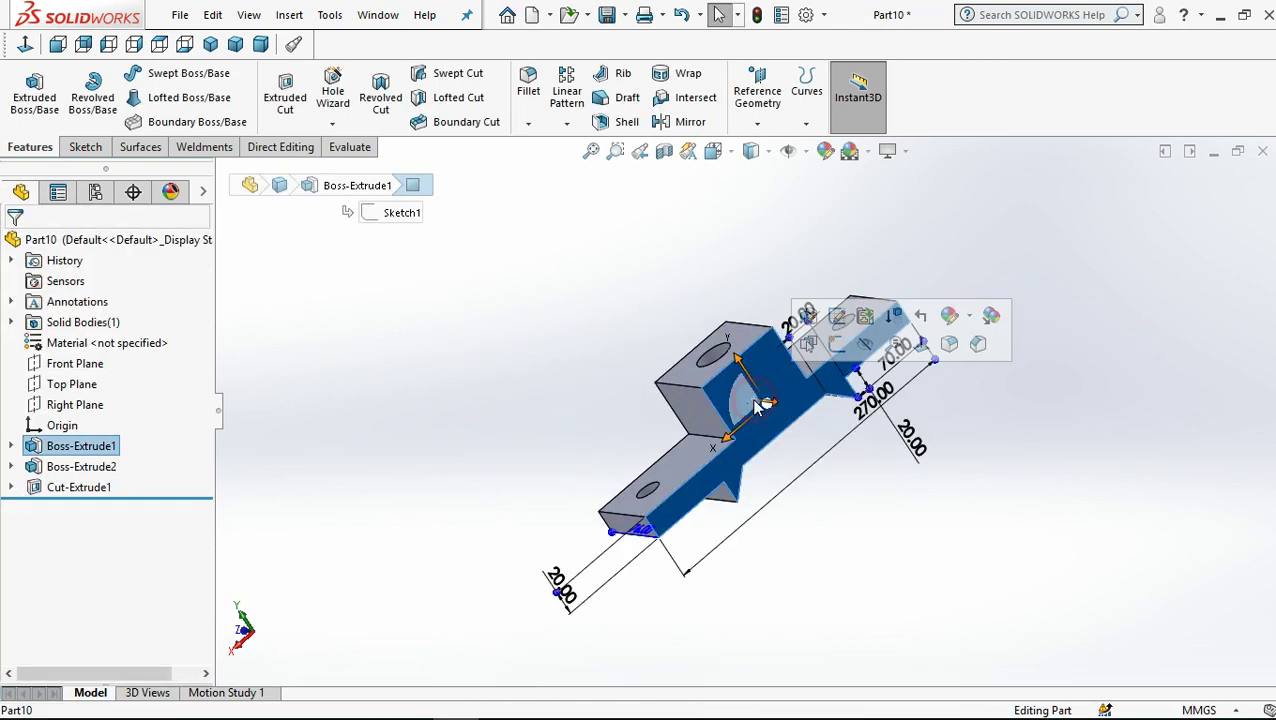
left_click(831, 346)
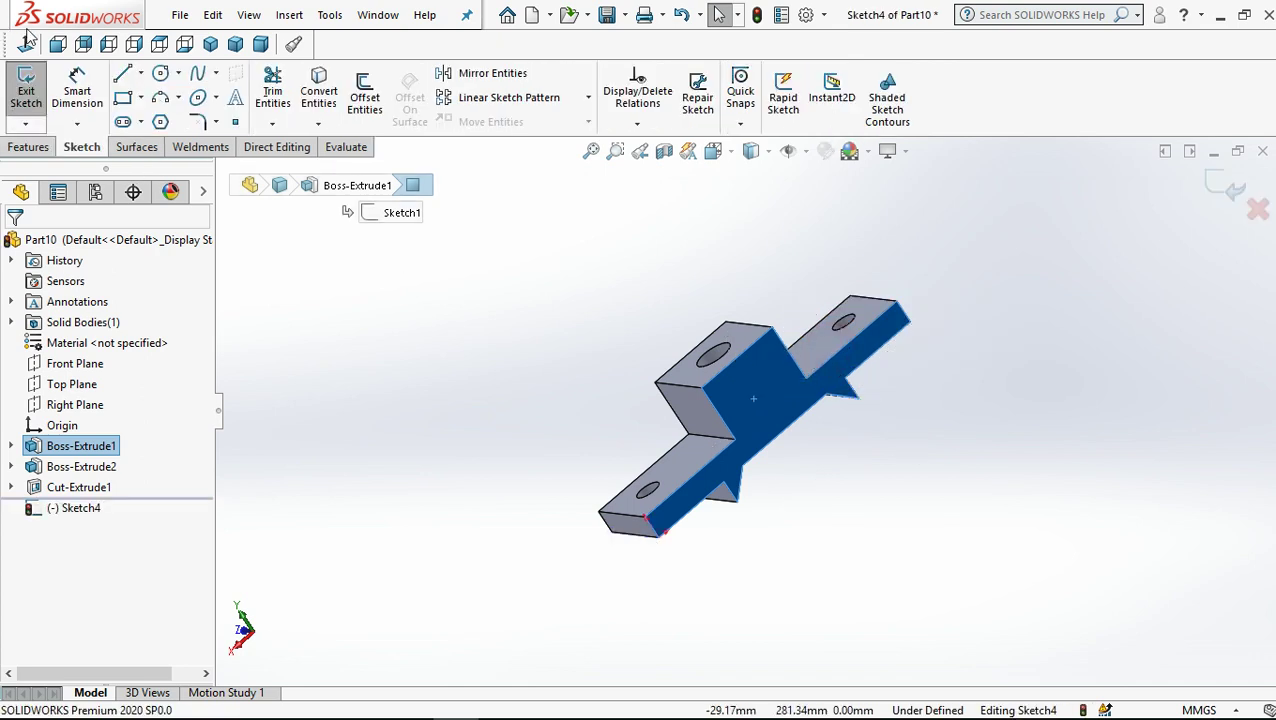
left_click(25, 44)
left_click(475, 352)
left_click(330, 256)
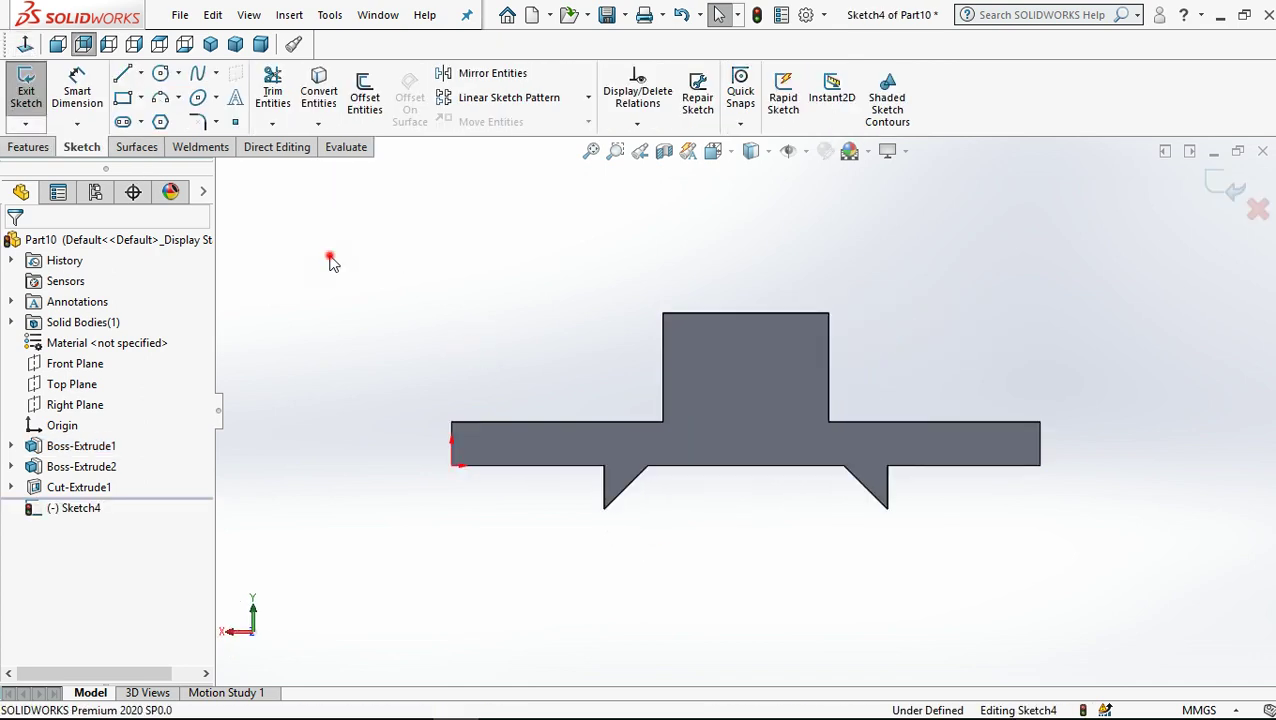
Draw a closed triangle from the bar's left end to the boss's top-left corner
left_click(663, 313)
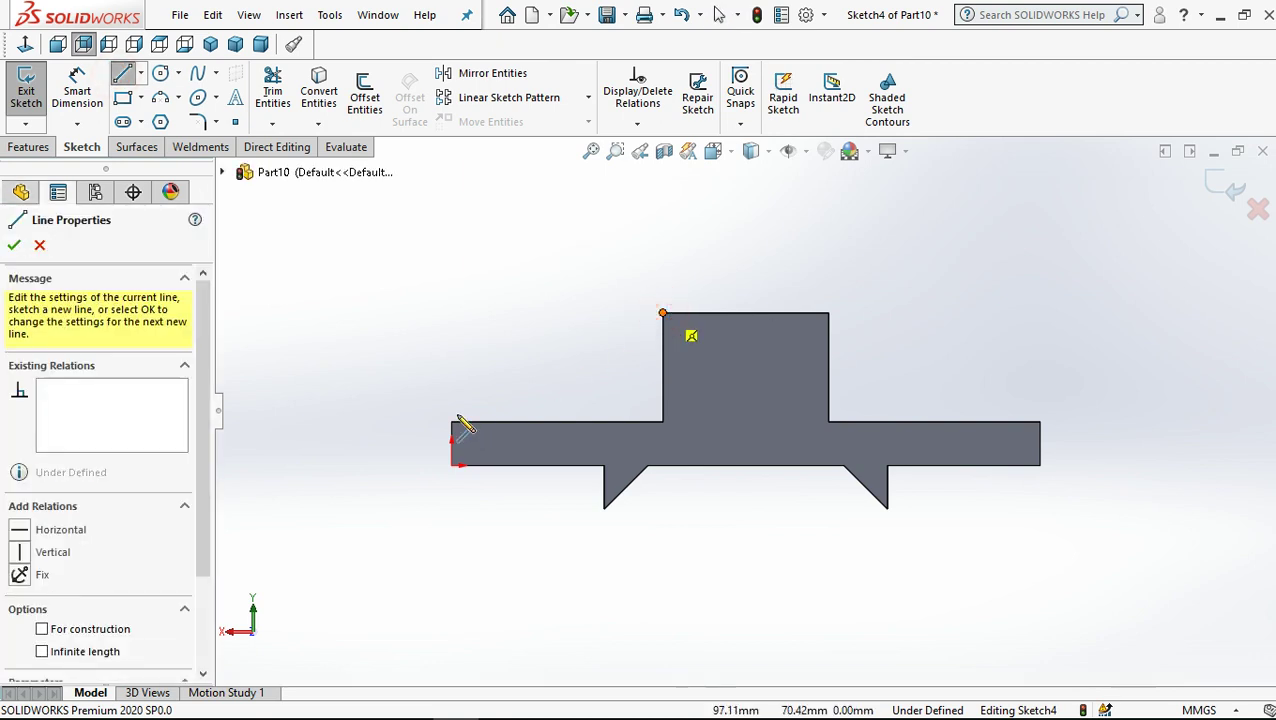
left_click(663, 422)
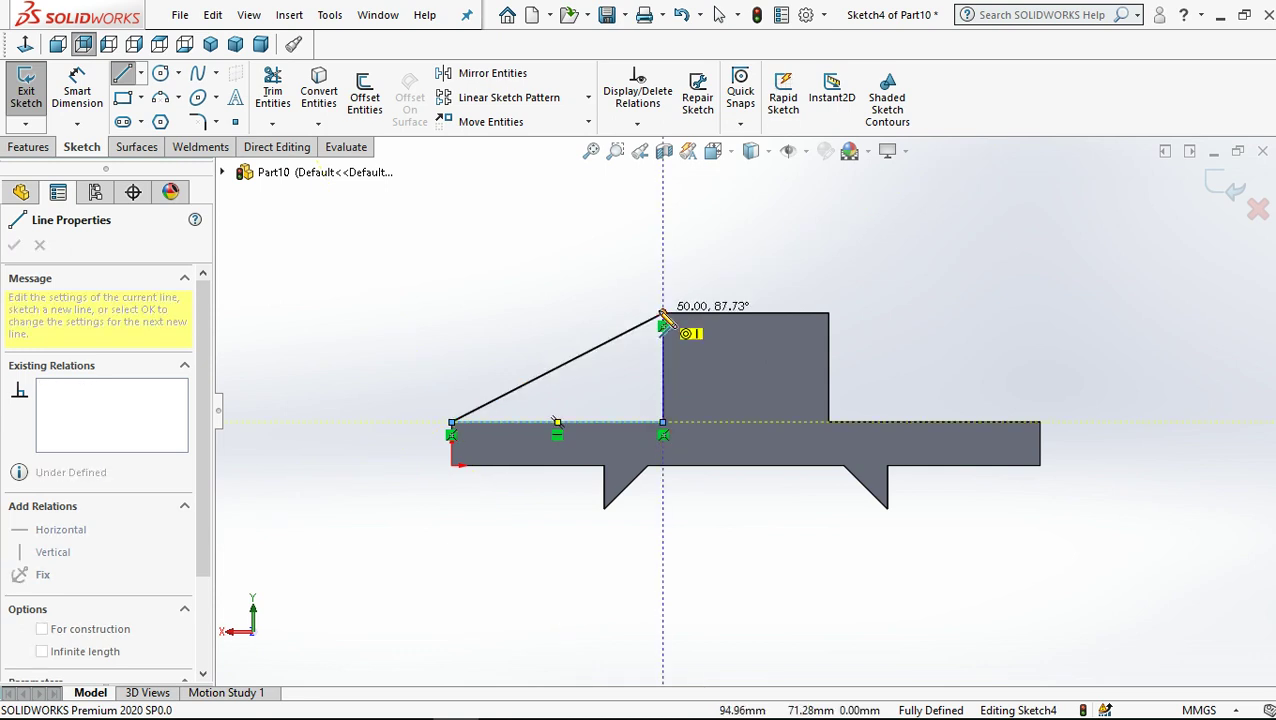
left_click(663, 313)
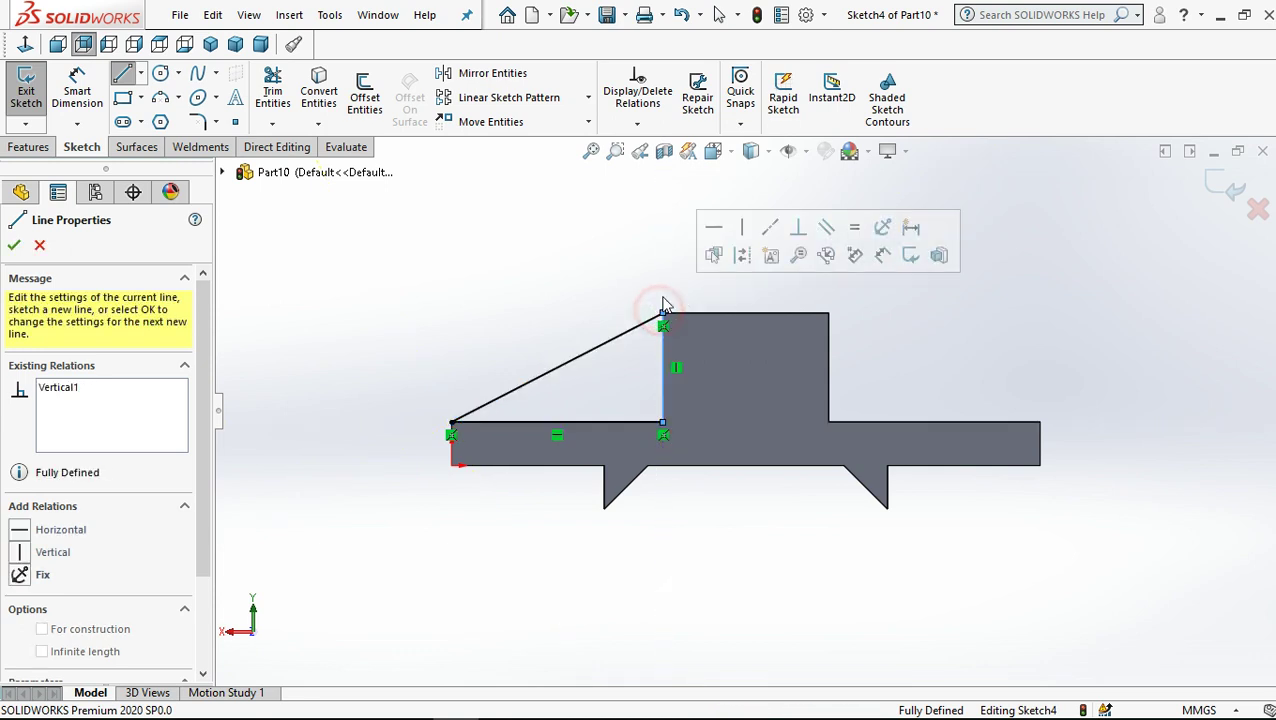
left_click(717, 16)
Draw a short vertical centerline at the middle of the boss top
left_click(140, 73)
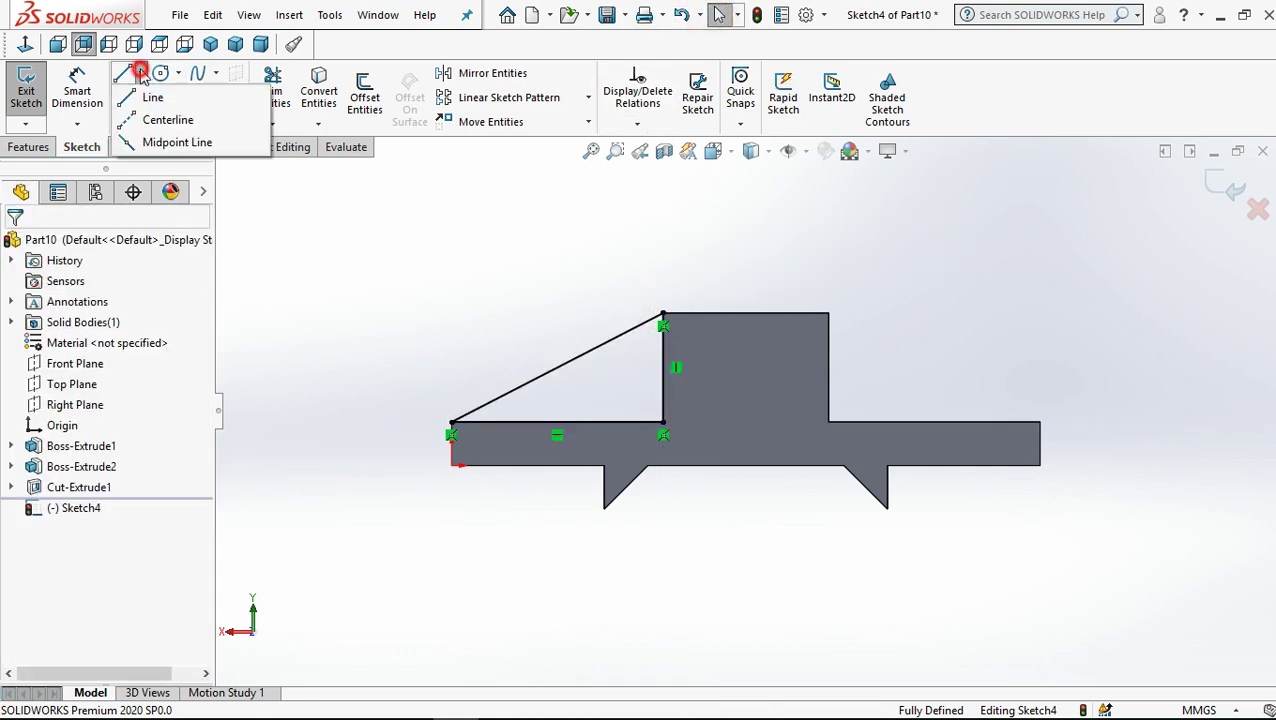
left_click(175, 117)
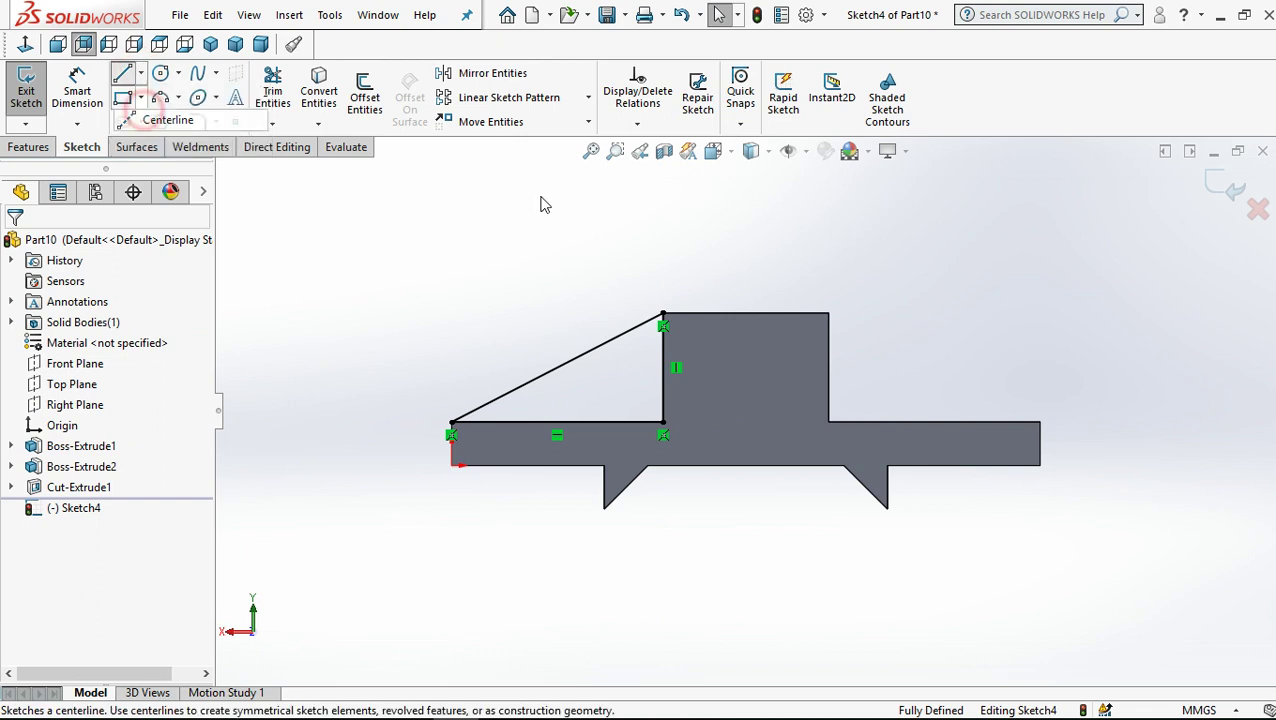
left_click(746, 313)
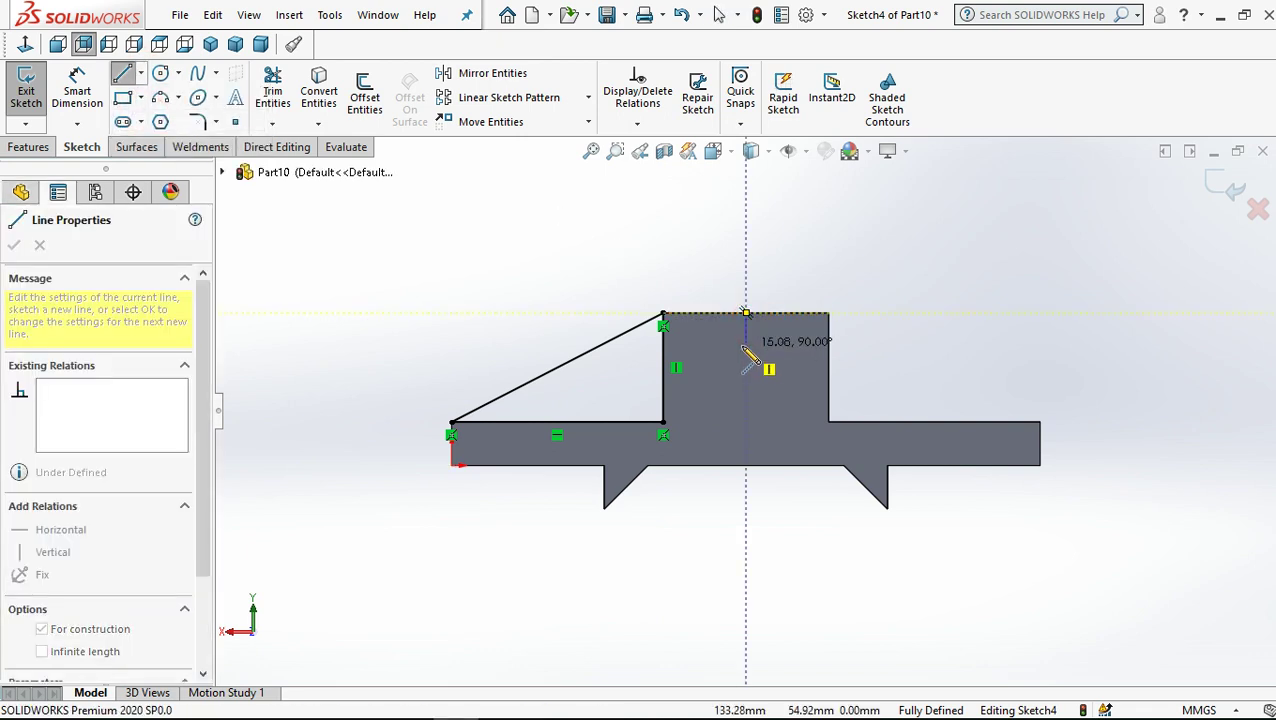
left_click(745, 345)
left_click(719, 14)
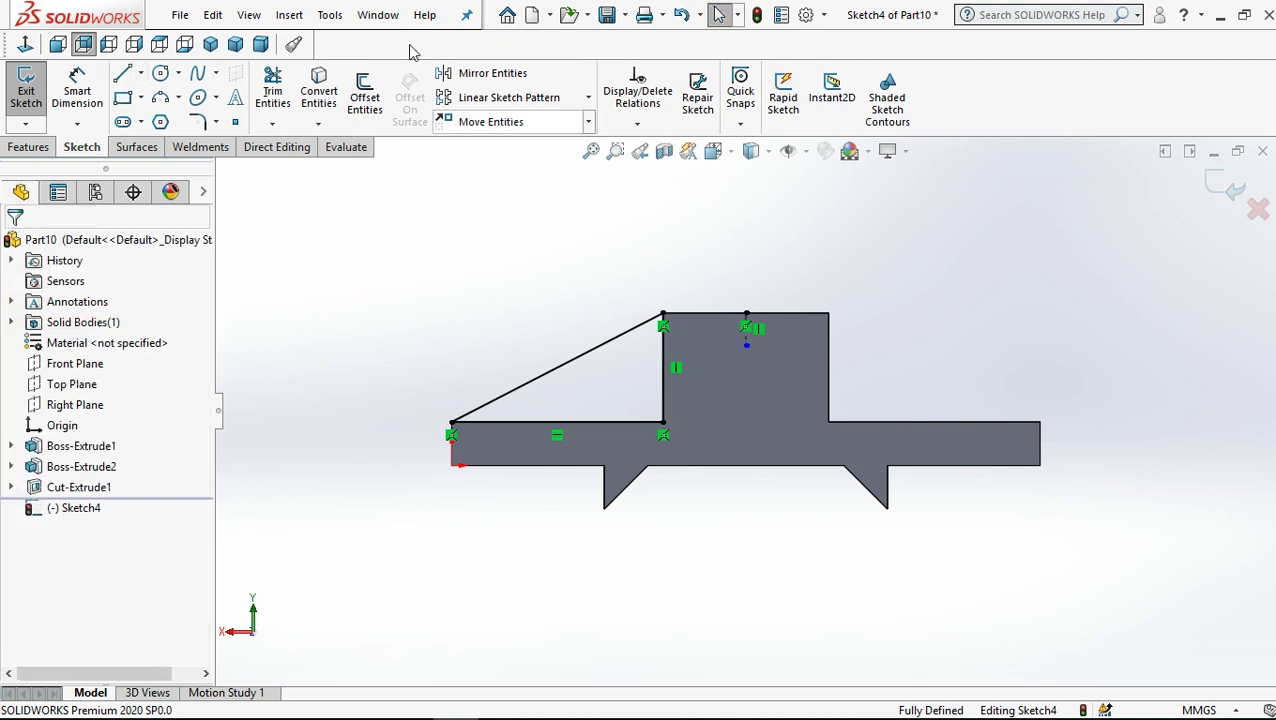
Mirror the triangle's slanted and bottom lines about the centerline onto the right side
left_click(480, 74)
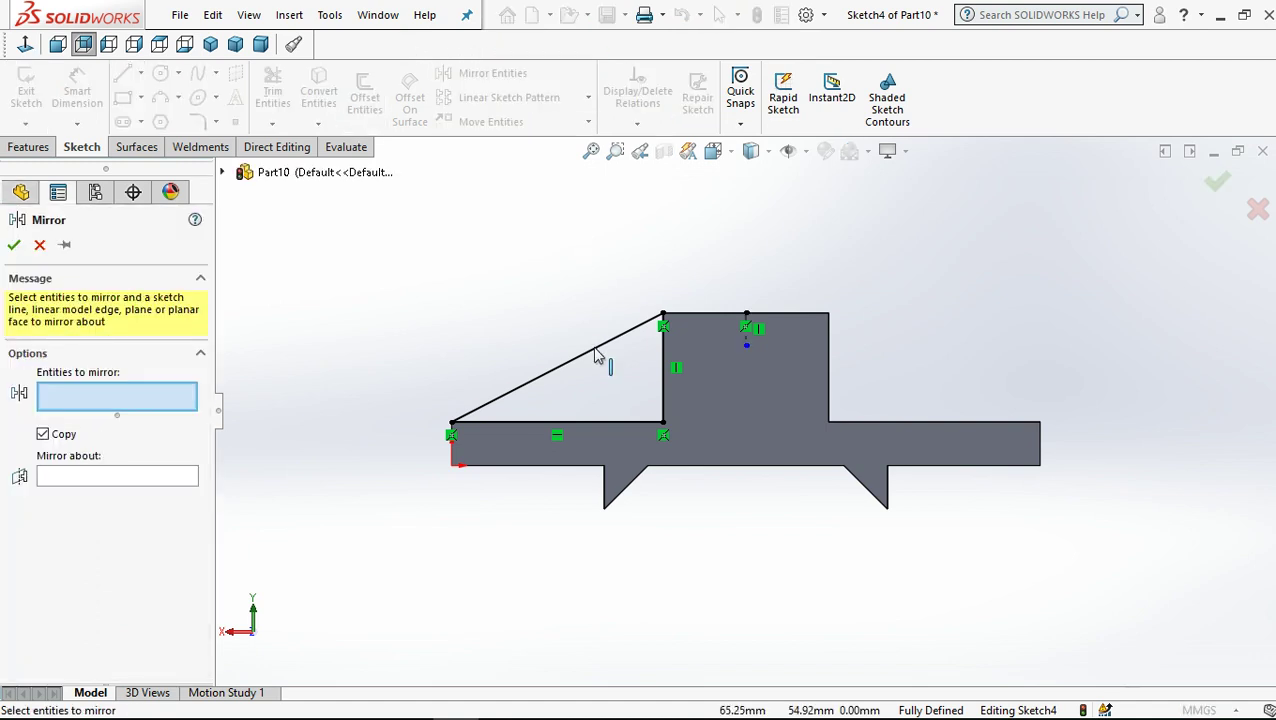
left_click(614, 428)
left_click(646, 421)
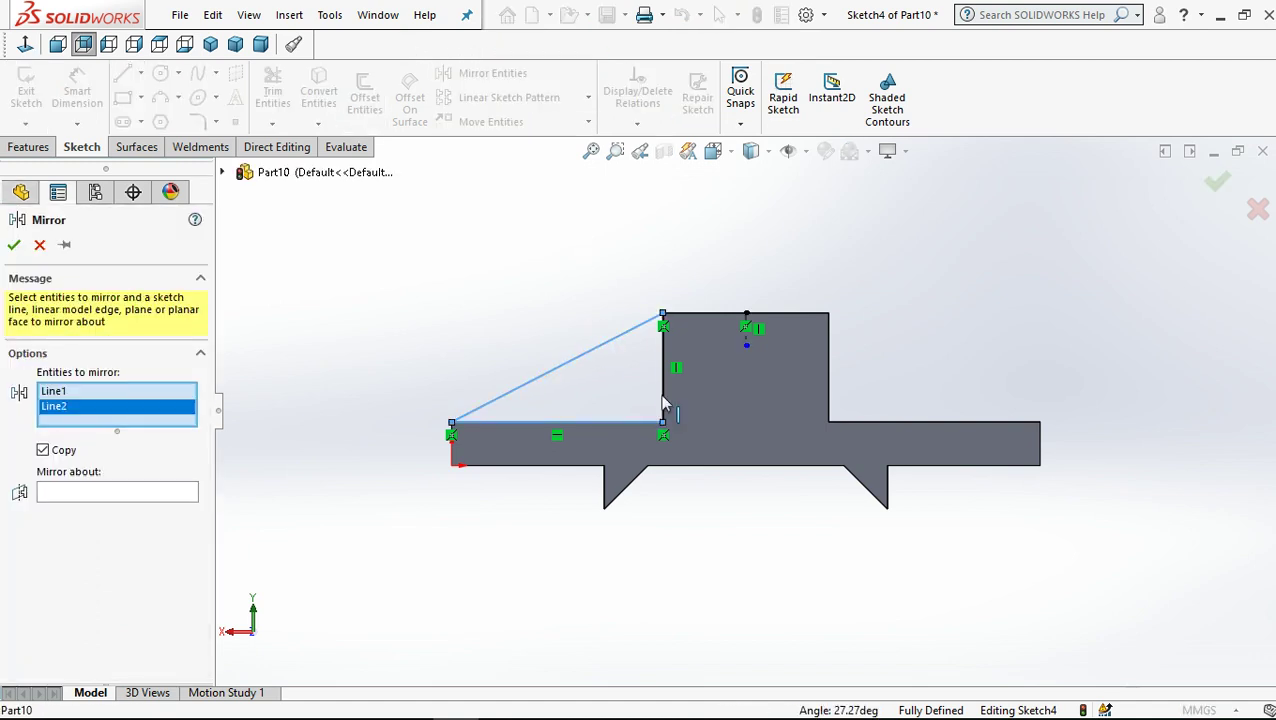
left_click(155, 510)
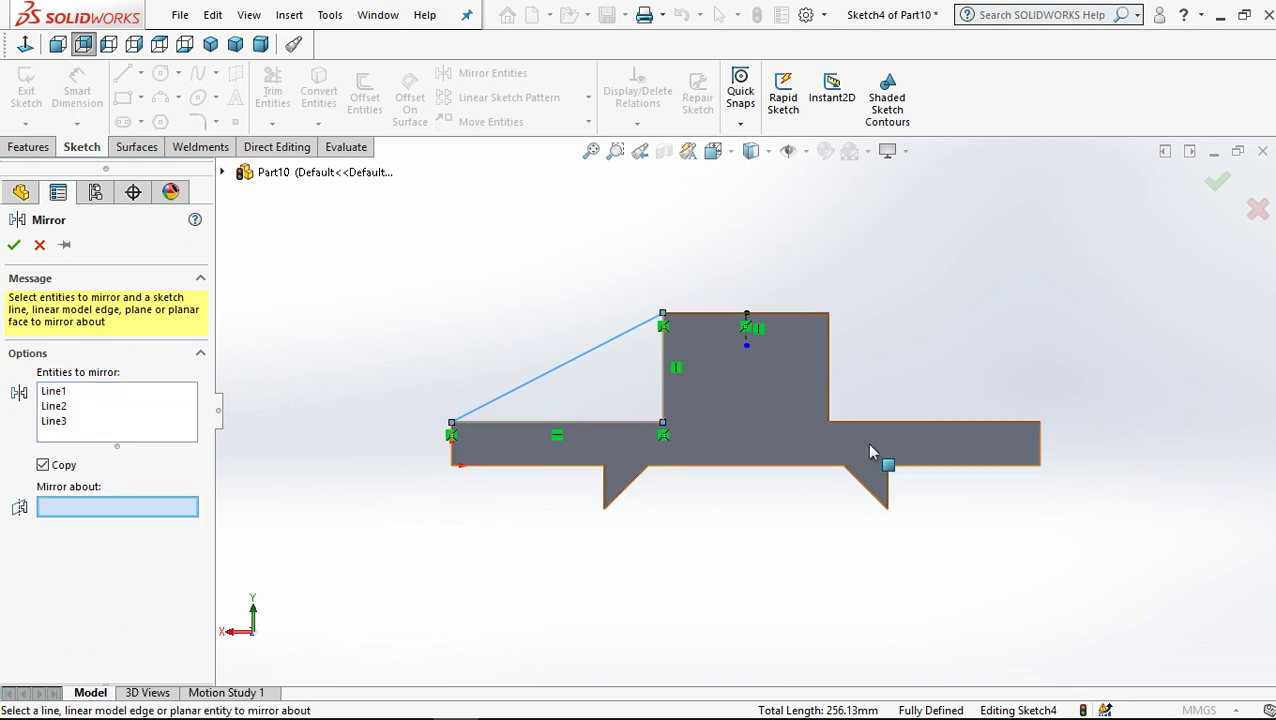
scroll(745, 320, "down", 3)
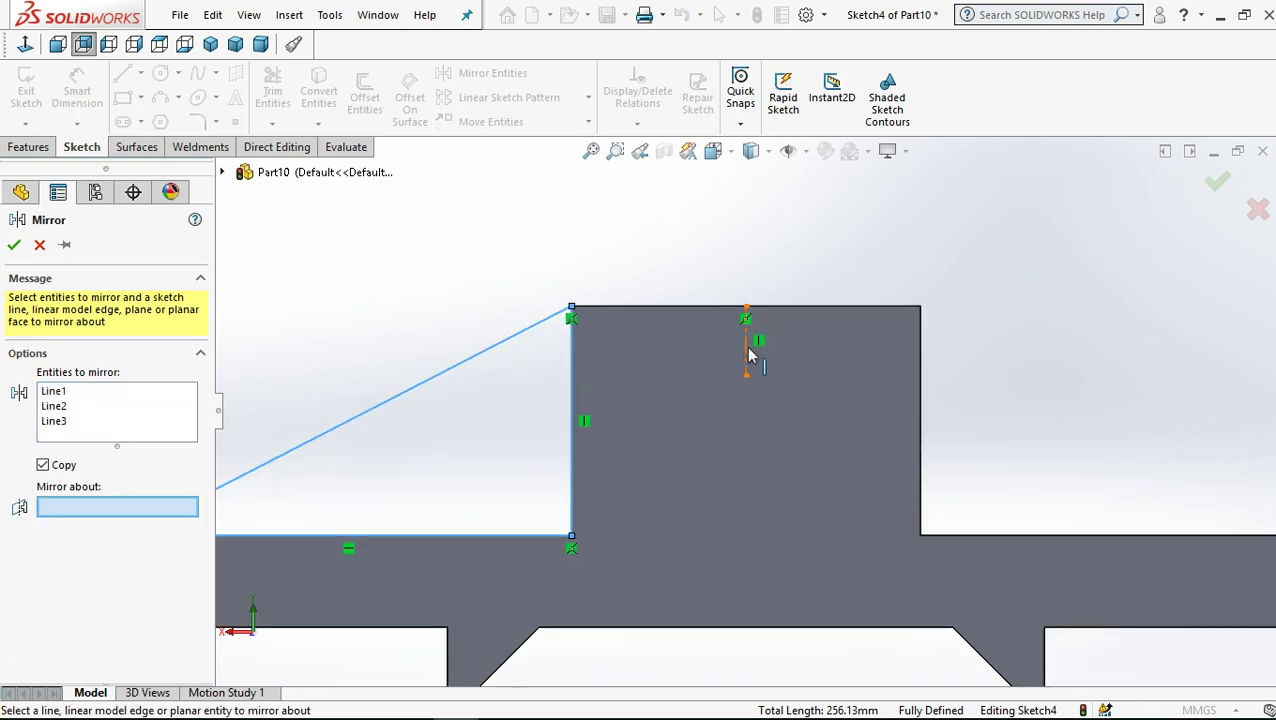
left_click(745, 350)
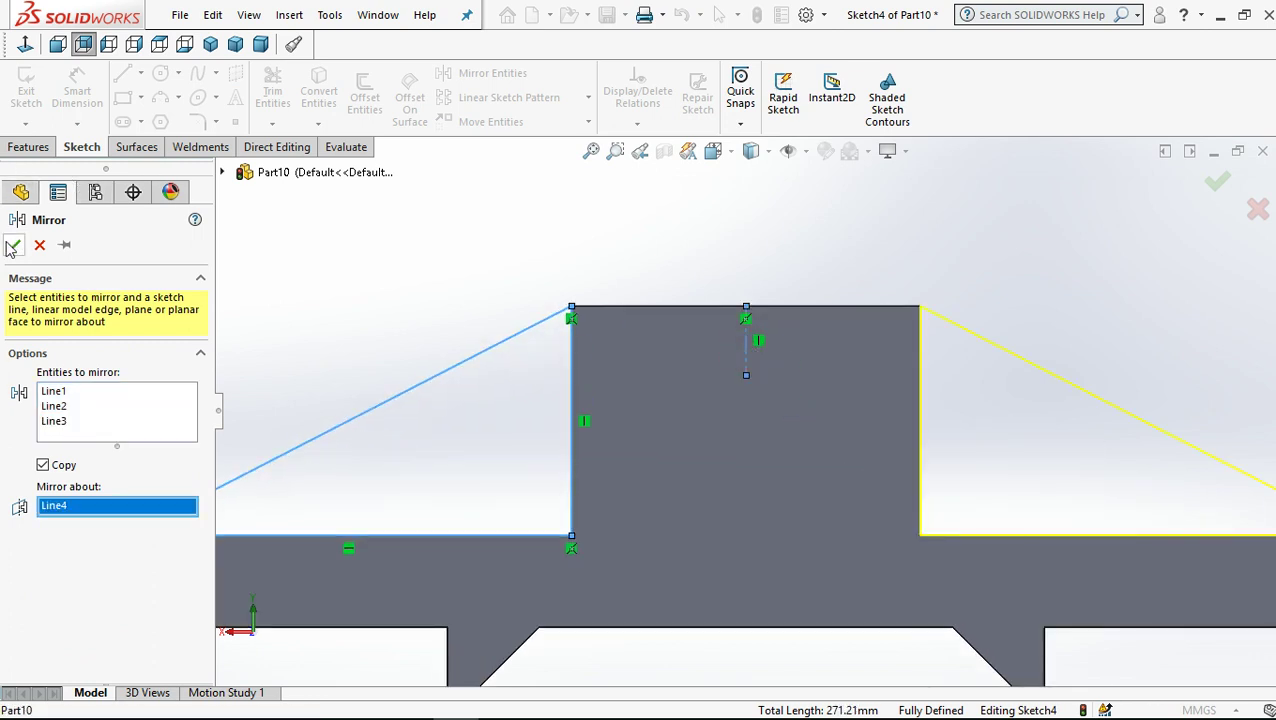
key("Return")
left_click(28, 147)
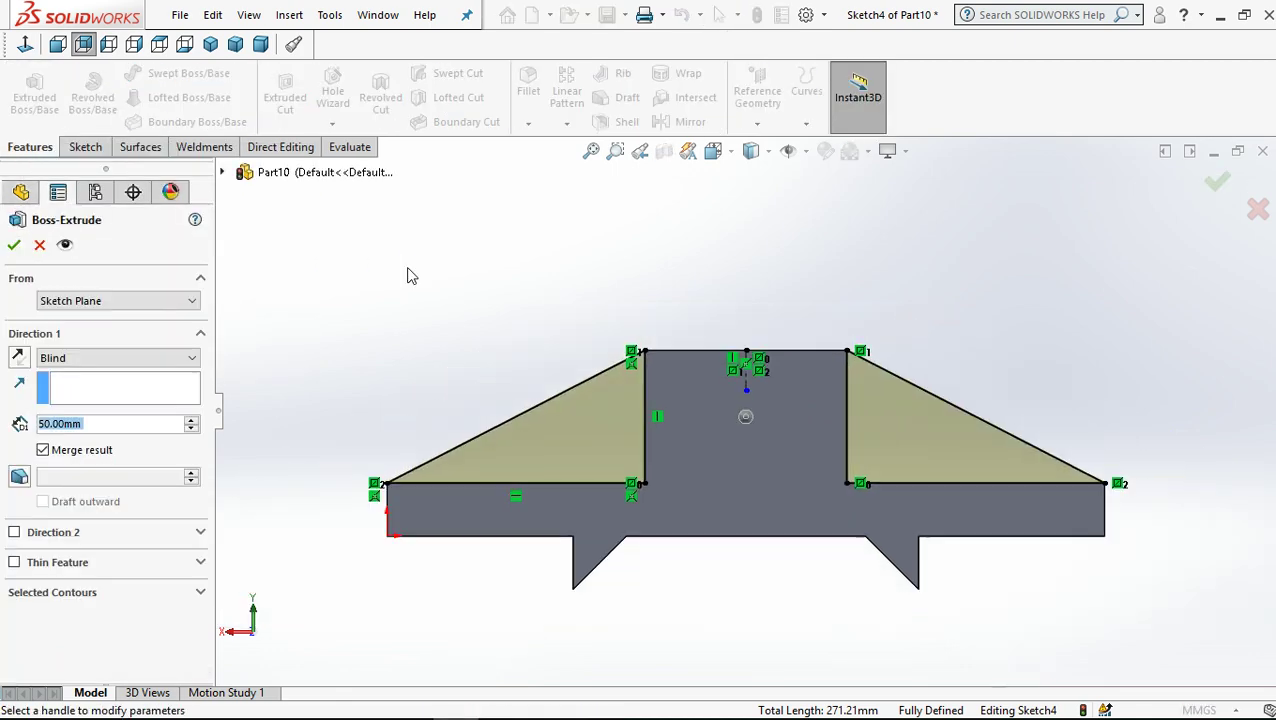
Extrude both triangular ribs 15 mm with reversed direction, creating Boss-Extrude3
left_click(16, 360)
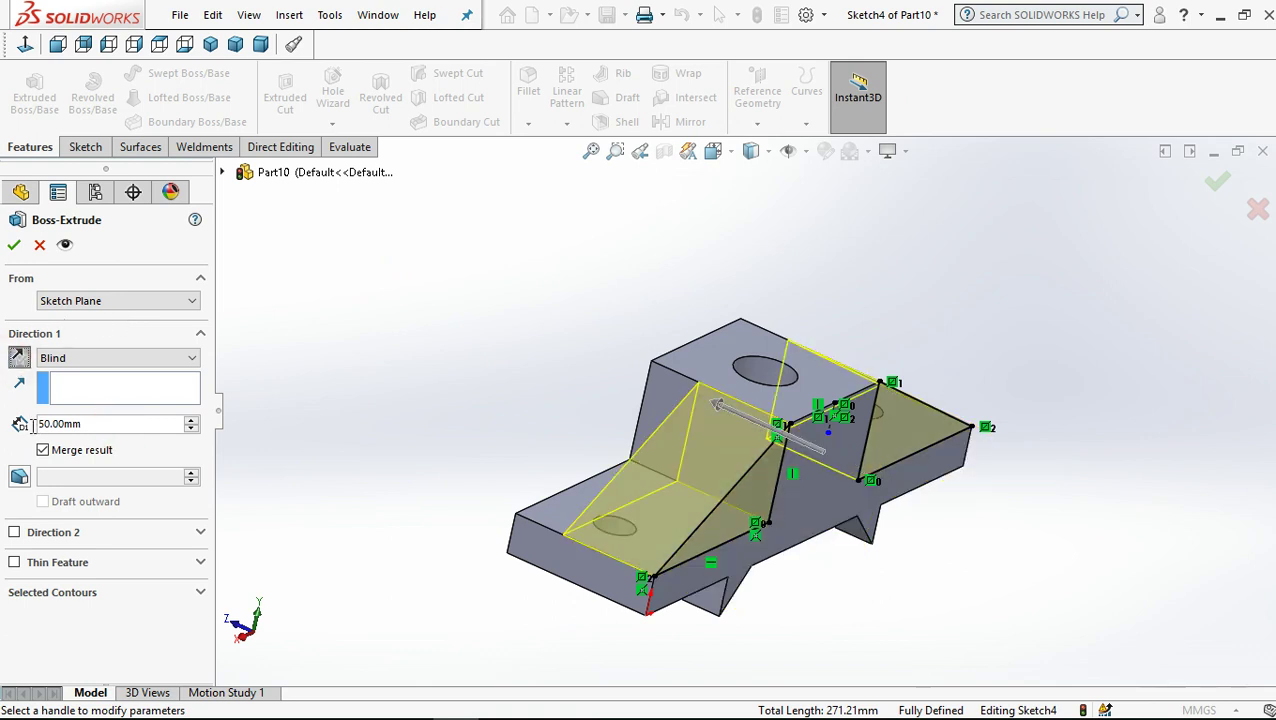
type("1")
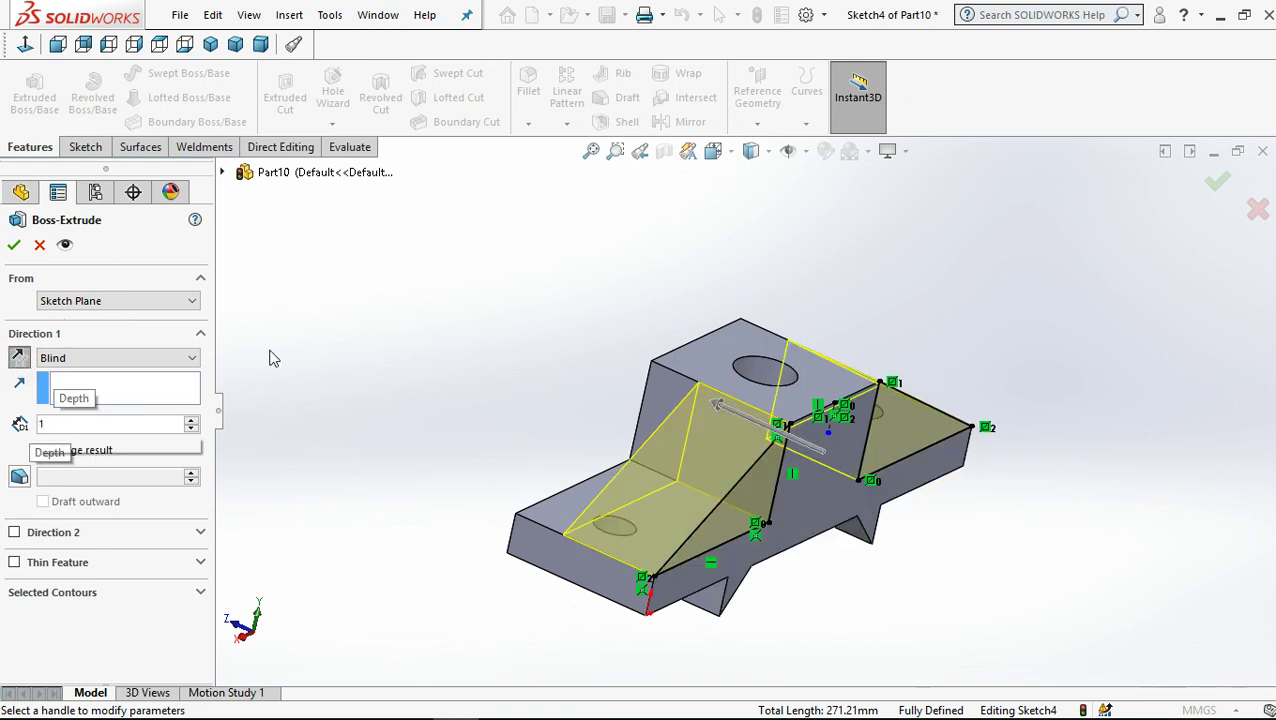
type("5")
key("Return")
left_click(12, 247)
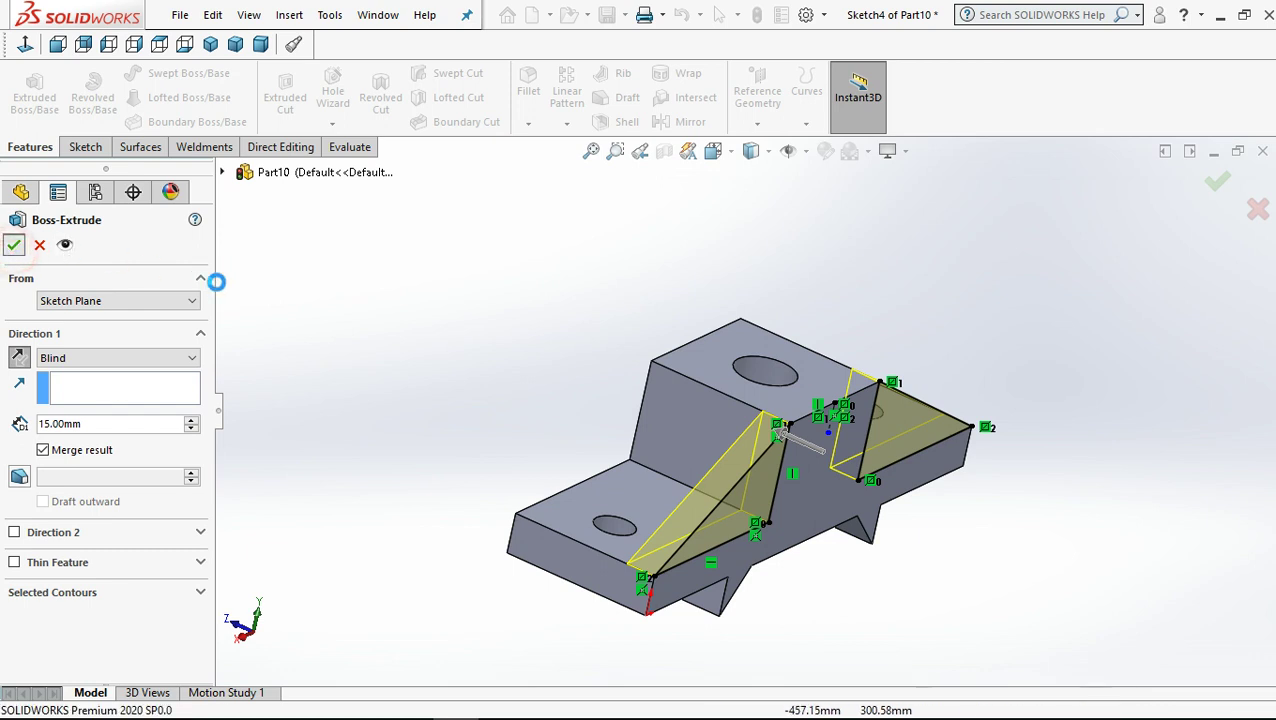